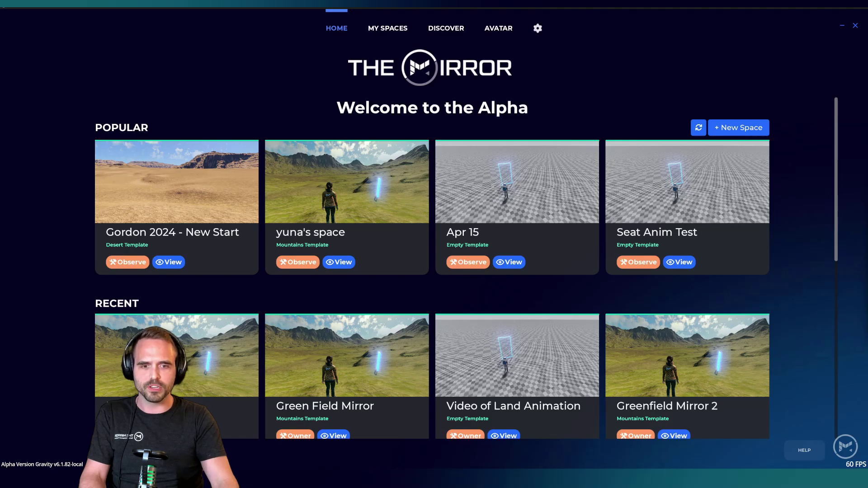
Start a new space from the home page and choose the Mirror Metro template as its base theme
scroll(746, 335, "down", 6)
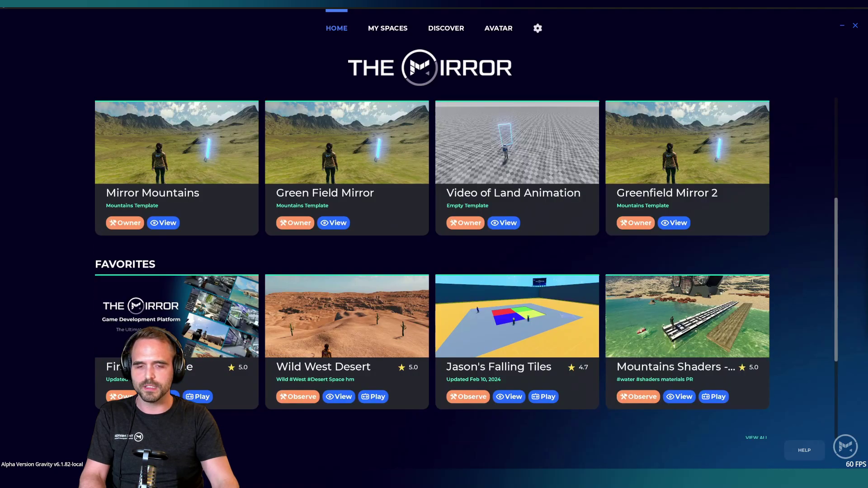
scroll(746, 335, "down", 2)
left_click(746, 334)
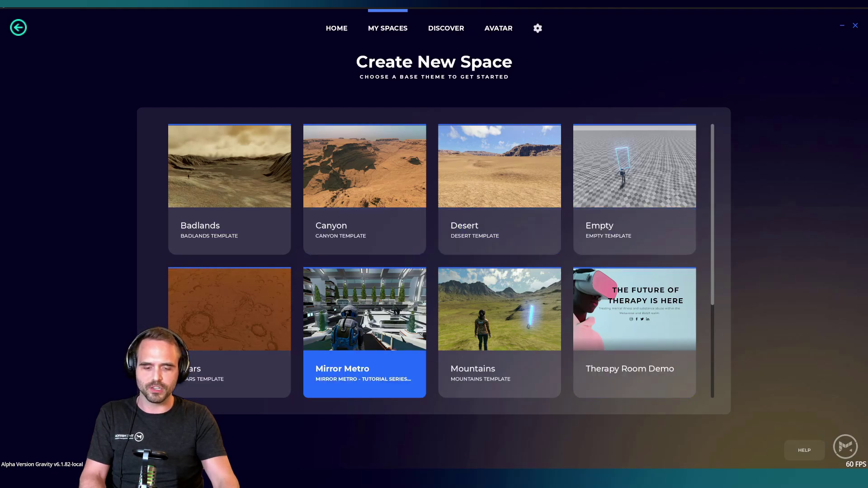
left_click(365, 335)
Name the space "Tutorial Series 1" and create it
left_click(333, 226)
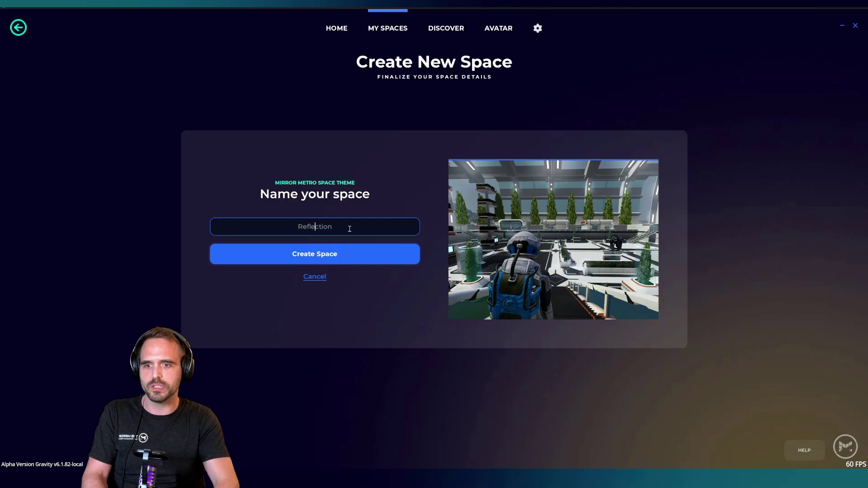
type("Tutorial Series 1")
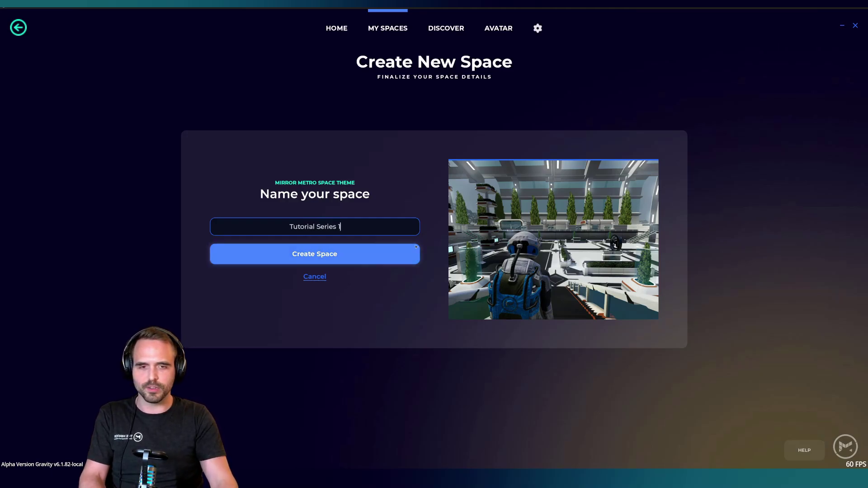
left_click(314, 253)
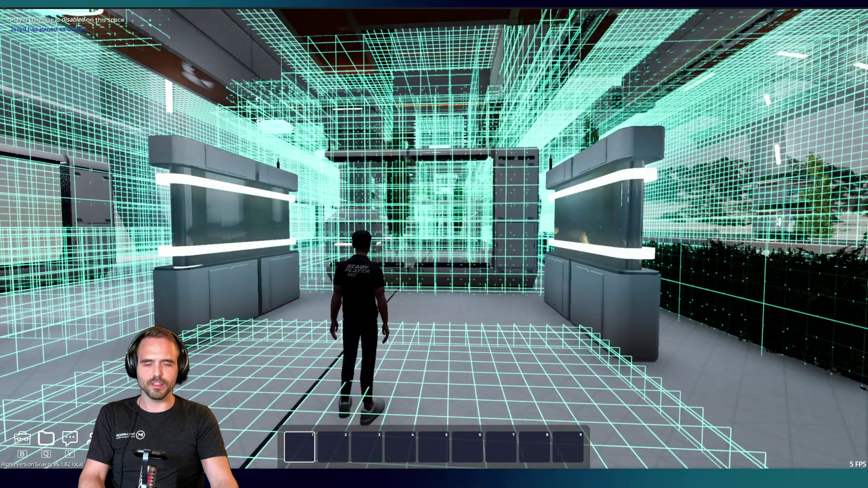
Walk the avatar around the entry hall to look over the spawn area and approach the Create Your First Space board
key("w")
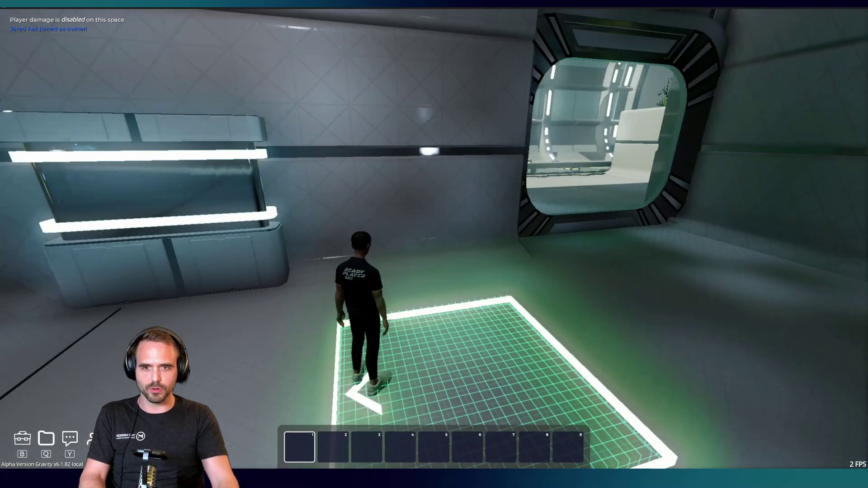
key("w")
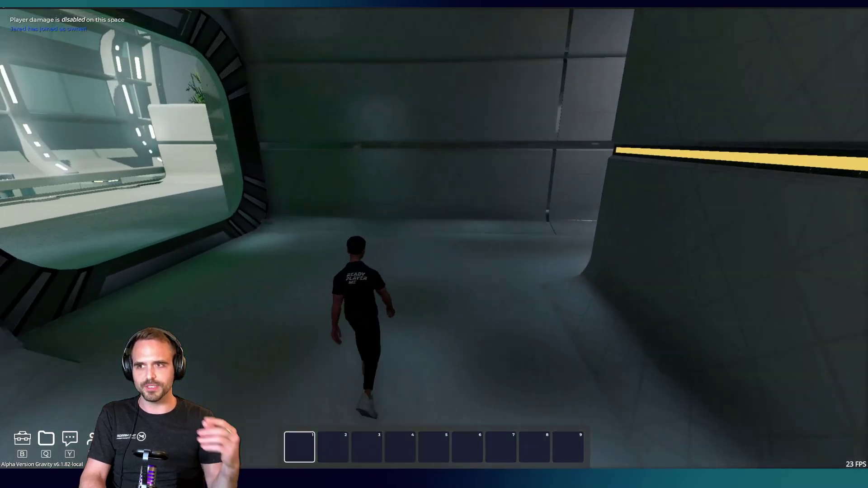
key("w")
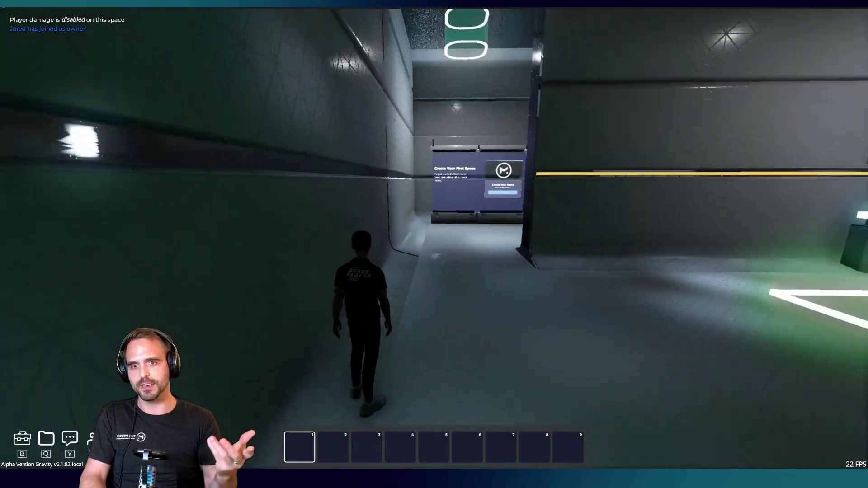
key("w")
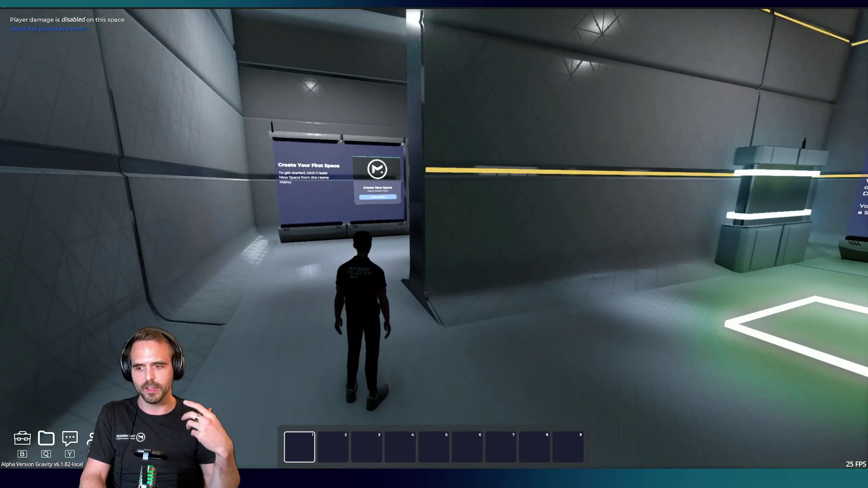
key("w")
key("s")
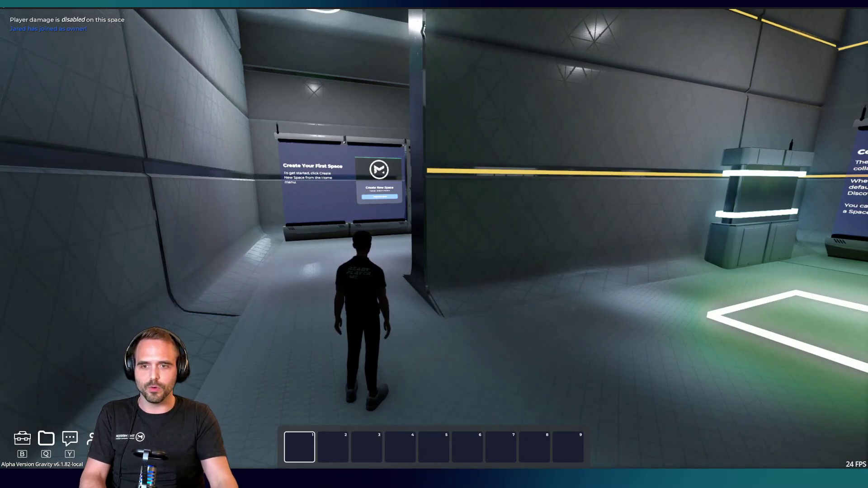
Walk across the hall to the Co-Build in Real-Time board and read it up close
key("w")
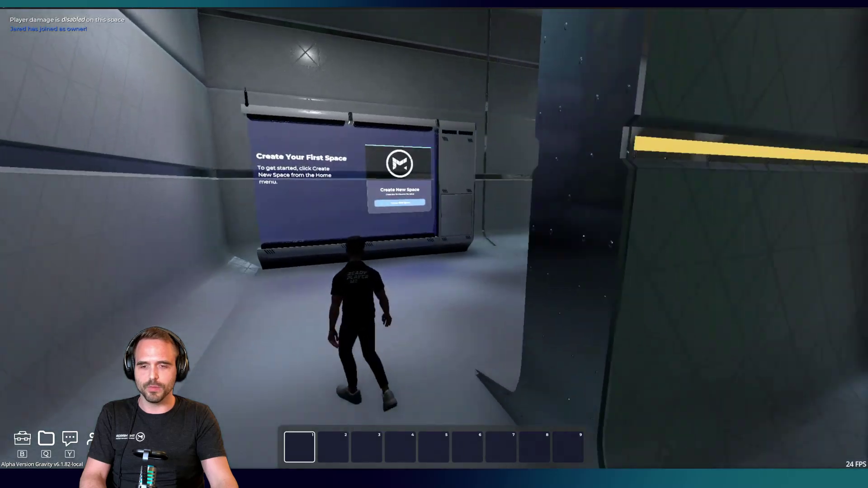
key("w")
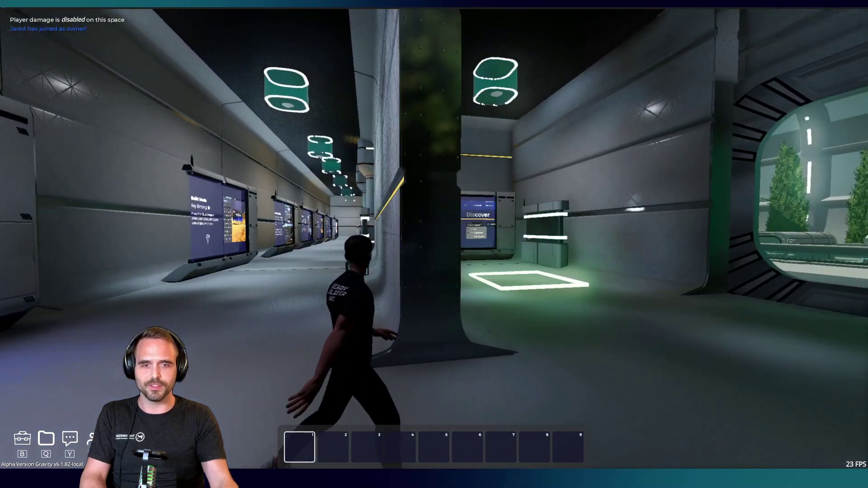
key("w")
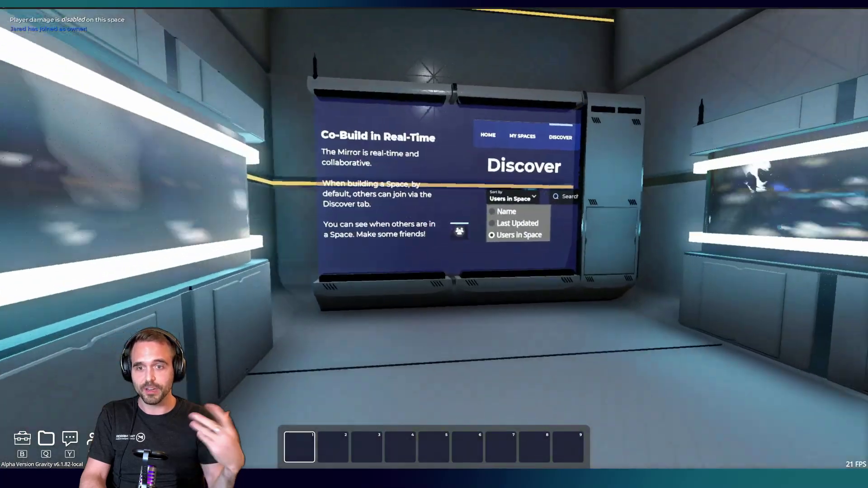
key("w")
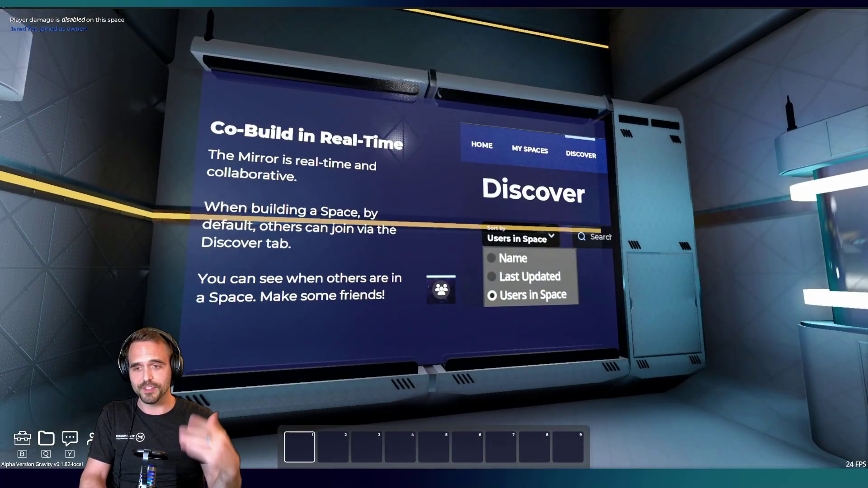
key("s")
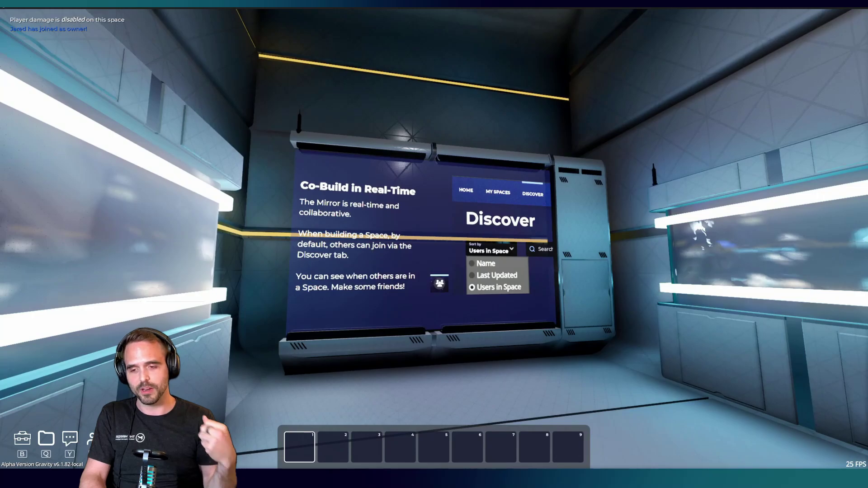
key("w")
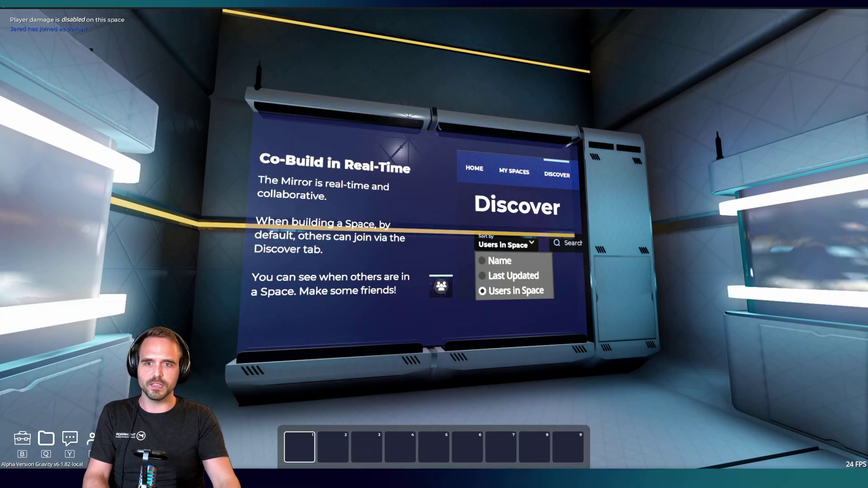
Read the Create Your First Space and Build Mode boards, and briefly open and close Build Mode
key("w")
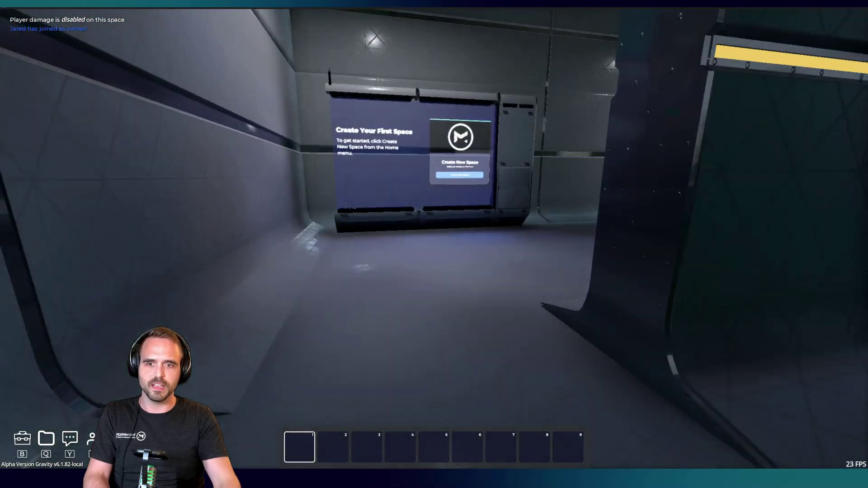
key("w")
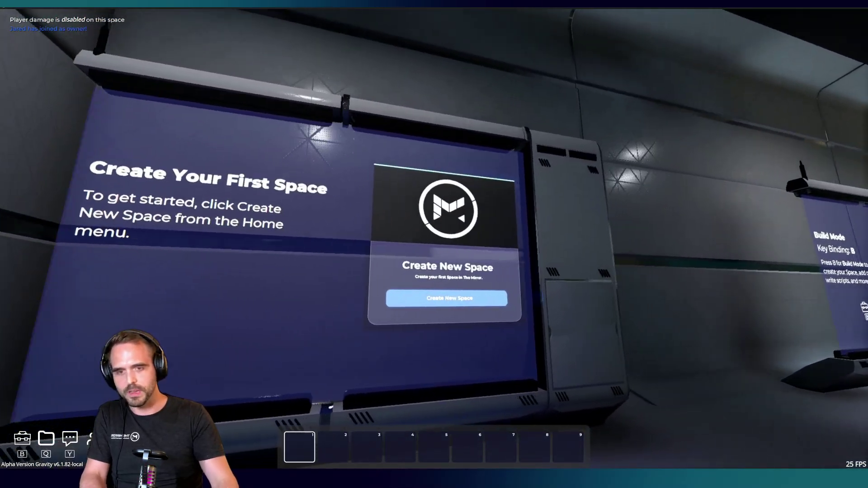
key("w")
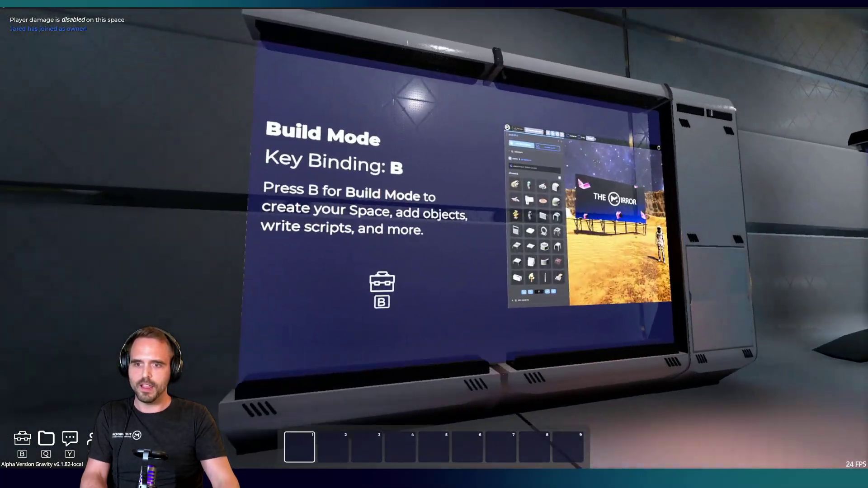
key("s")
key("b")
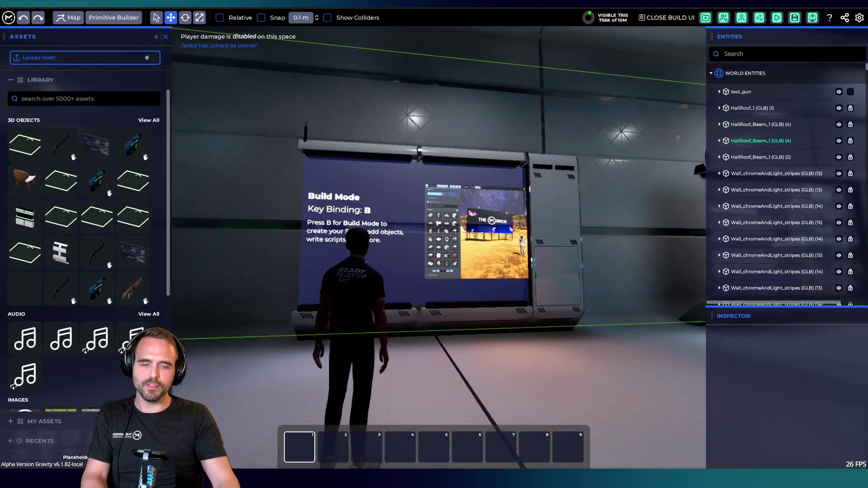
key("b")
Walk down the corridor past the Visual Scripting board and examine the Physics board's inspector settings
key("w")
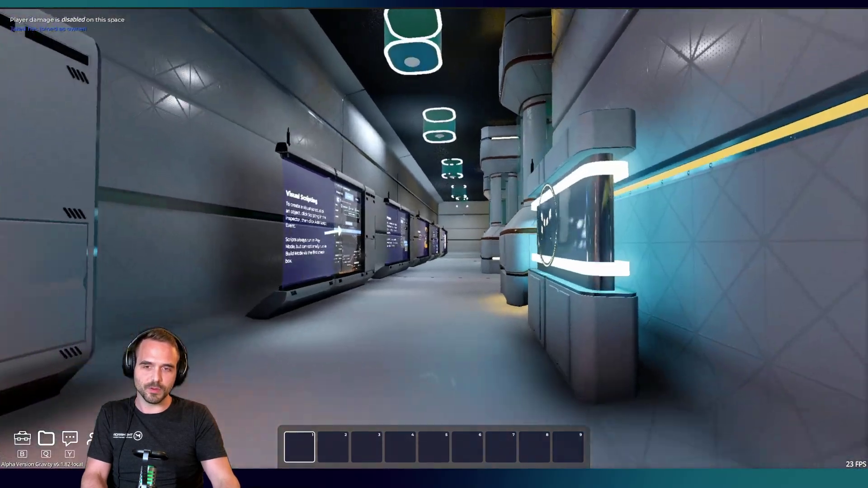
key("w")
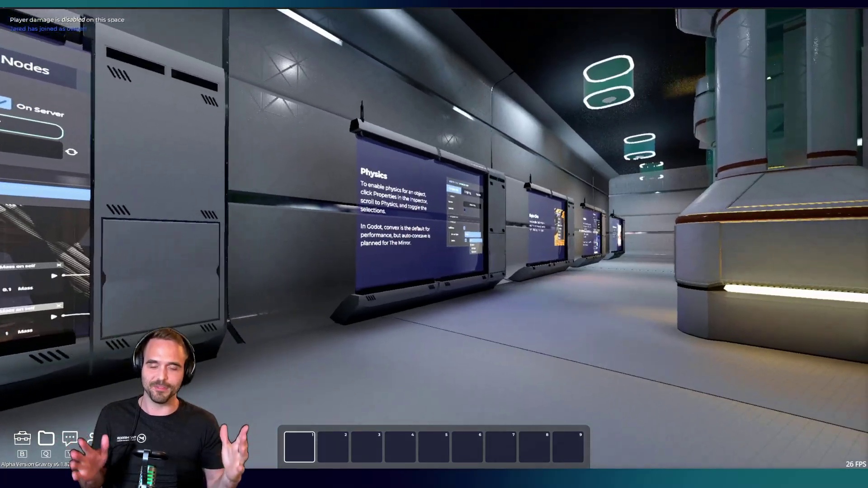
key("w")
key("s")
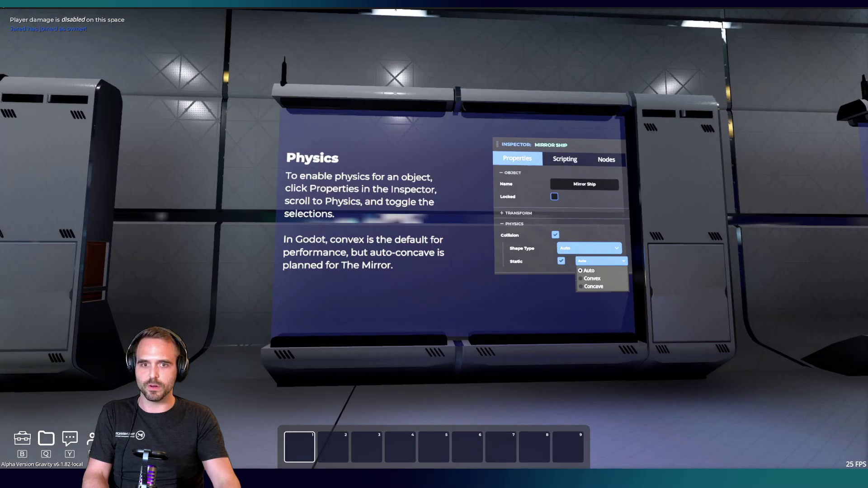
key("w")
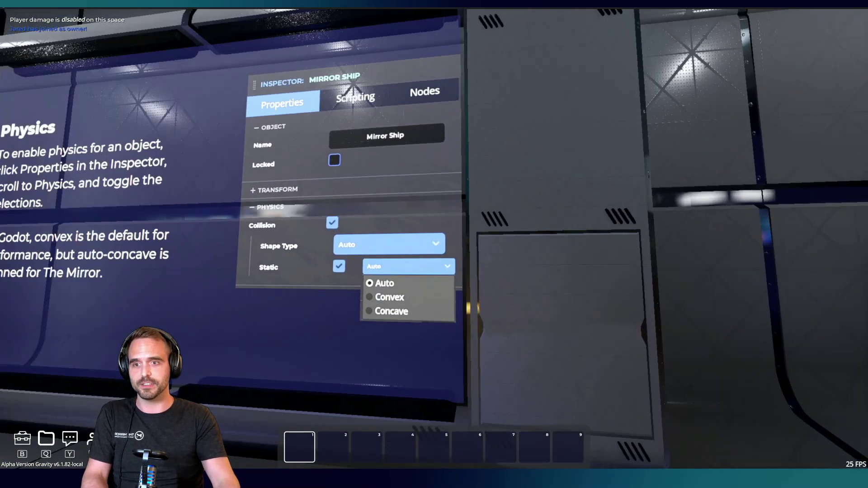
Move along the wall to read the Right-Click, Publish and Create in Build Mode boards
key("d")
key("d")
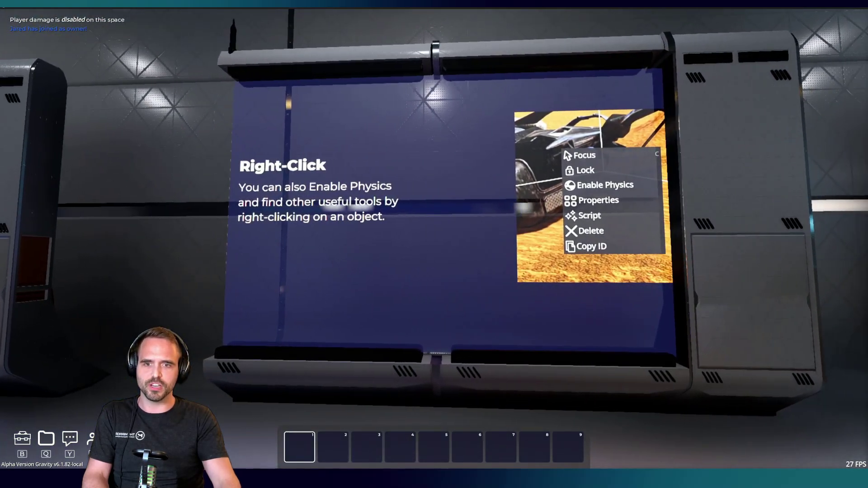
key("d")
key("d")
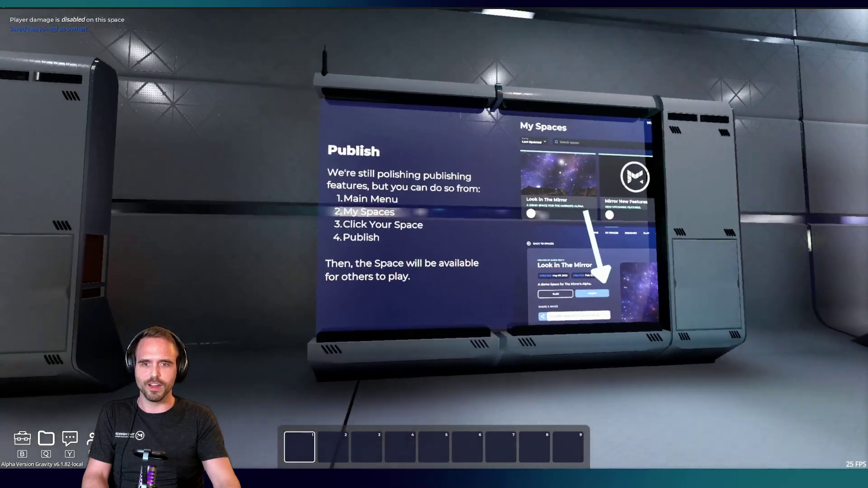
key("d")
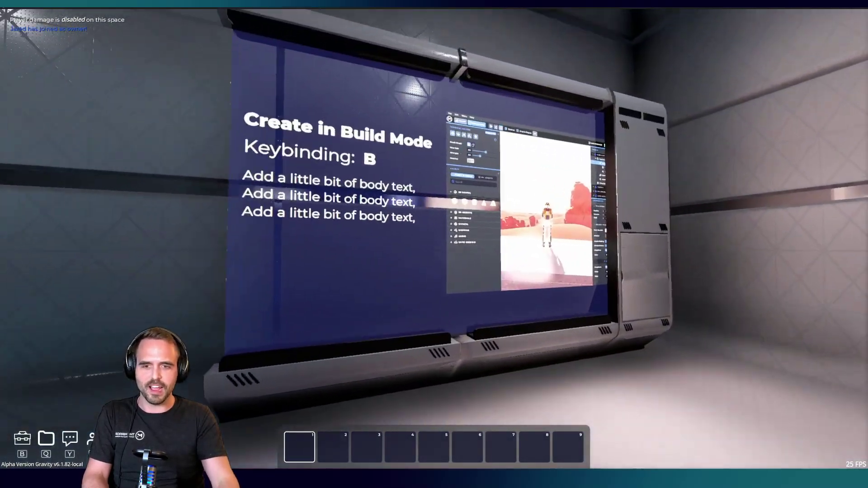
Walk out of the tutorial hall through the passage and look around the outdoor terrace of the metro station
key("w")
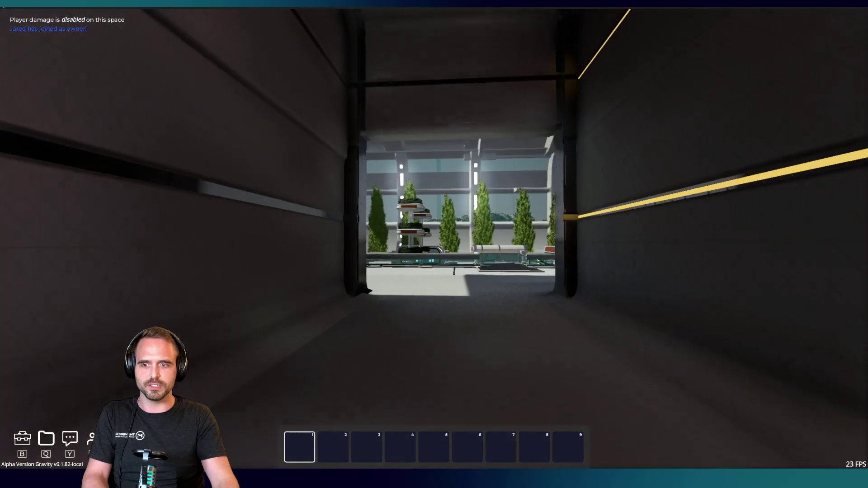
key("w")
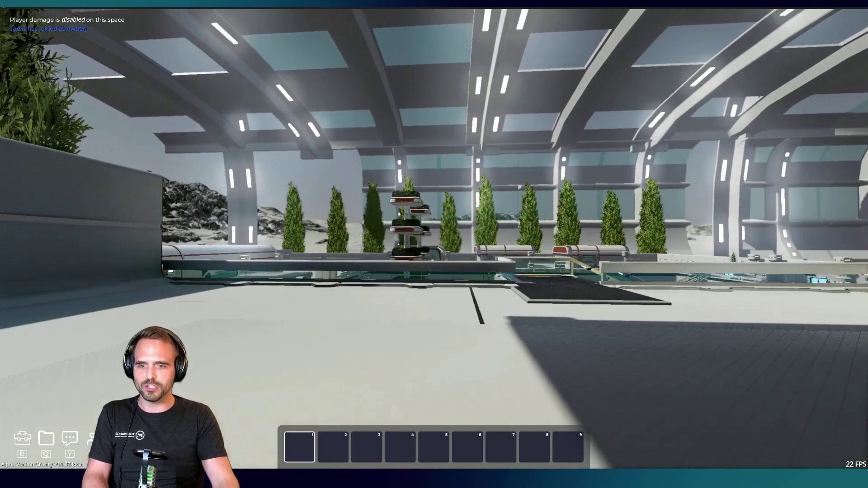
key("a")
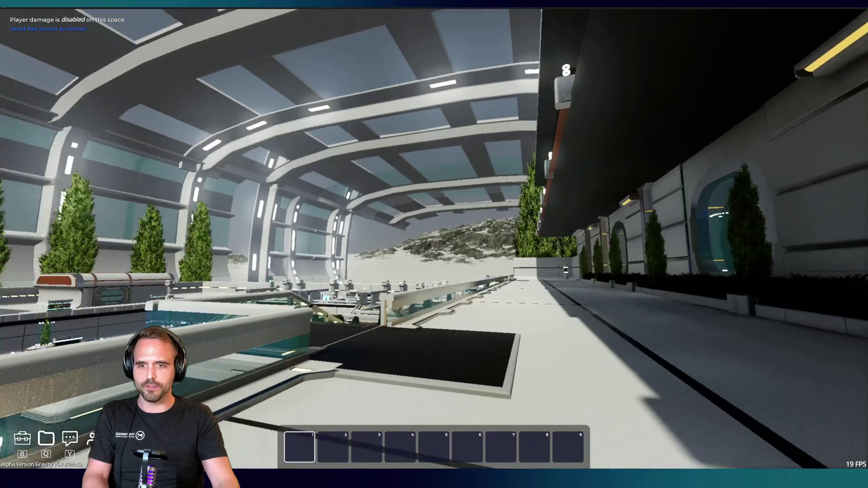
key("w")
key("w")
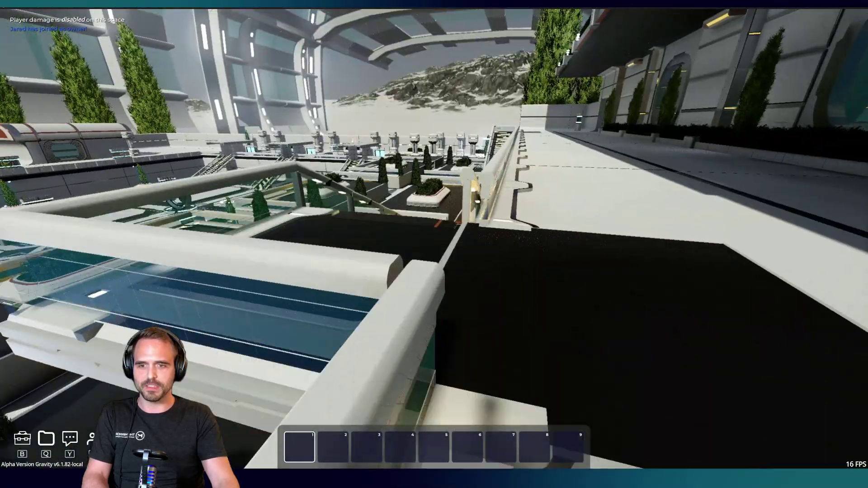
Switch to third-person view, walk the avatar back to the tutorial hall's entrance, and open Build Mode
key("v")
key("w")
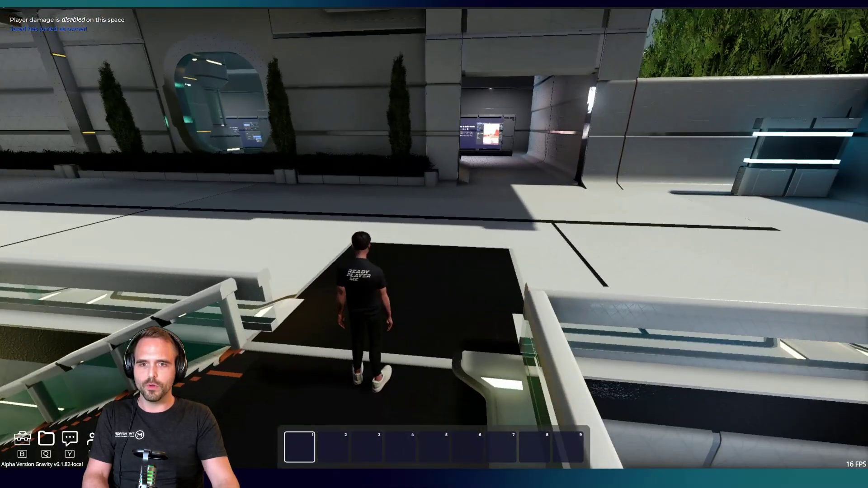
key("v")
key("v")
key("w")
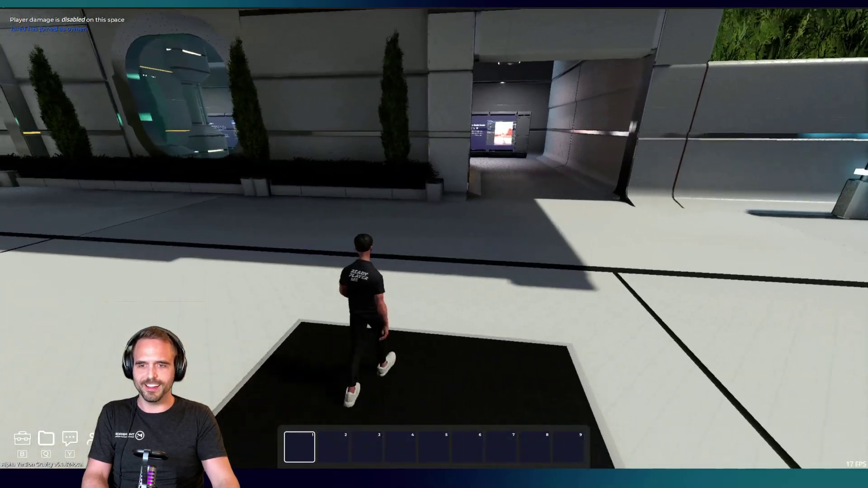
key("w")
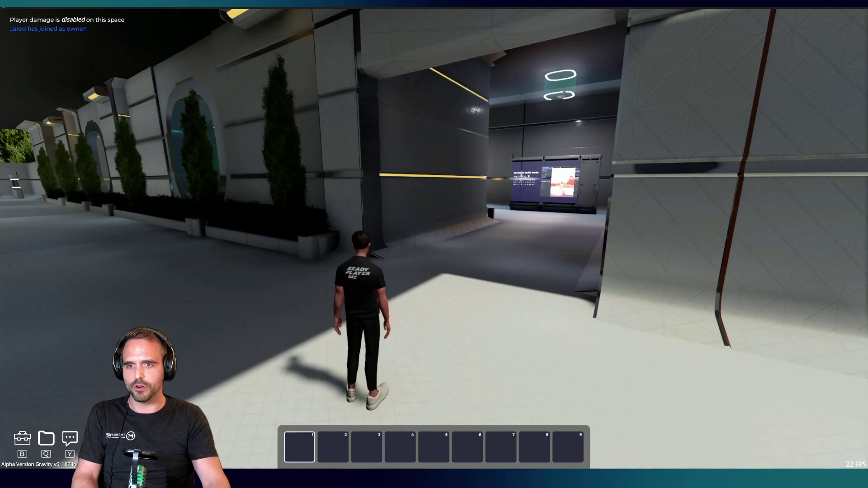
key("b")
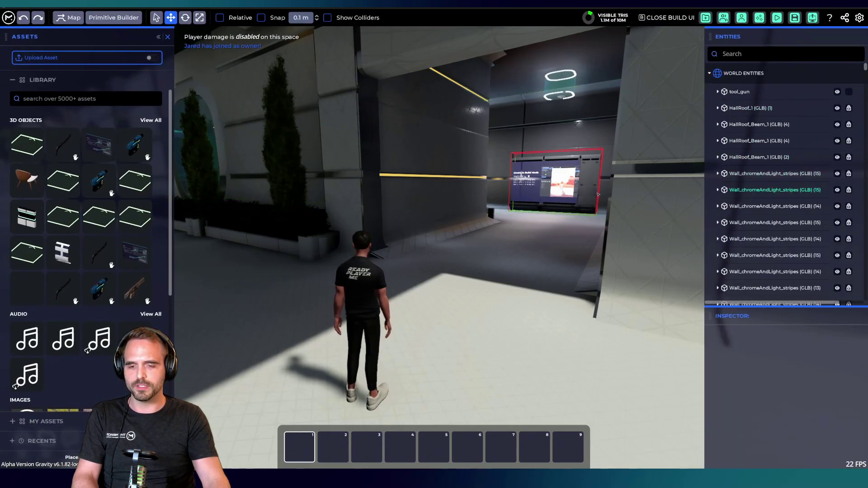
Fly the free camera out over the metro station, survey the area, and return to the tutorial hall's entrance
key("s")
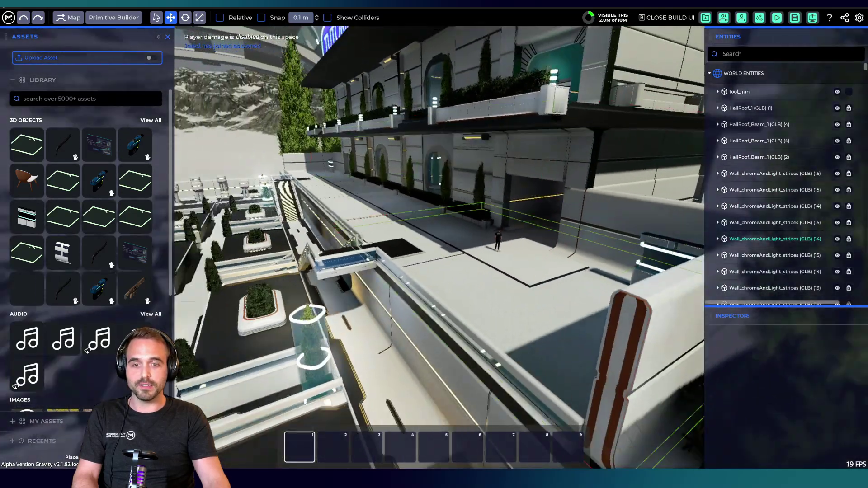
key("s")
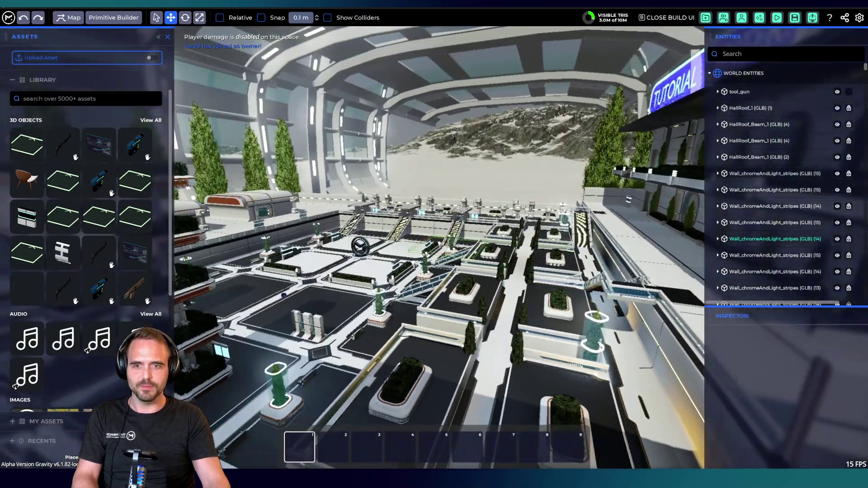
key("w")
key("d")
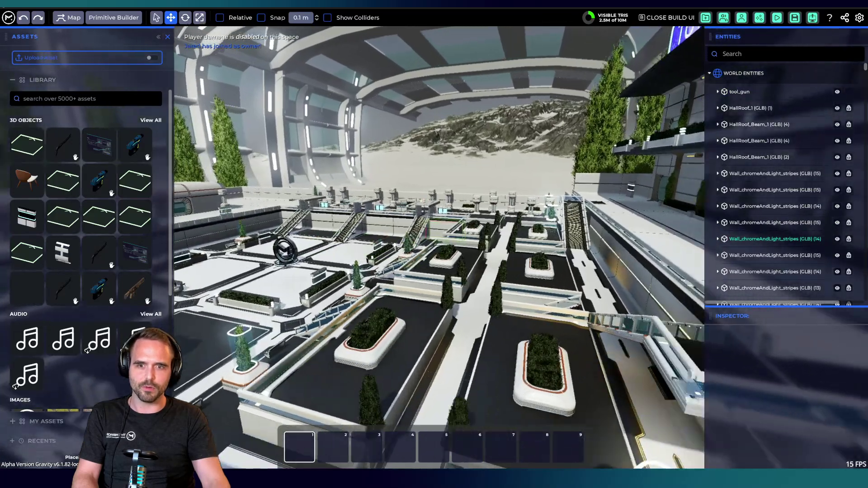
key("d")
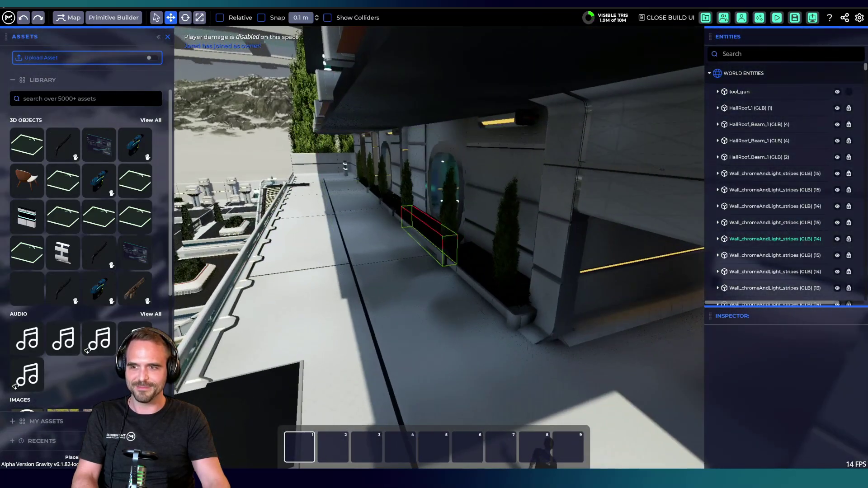
key("s")
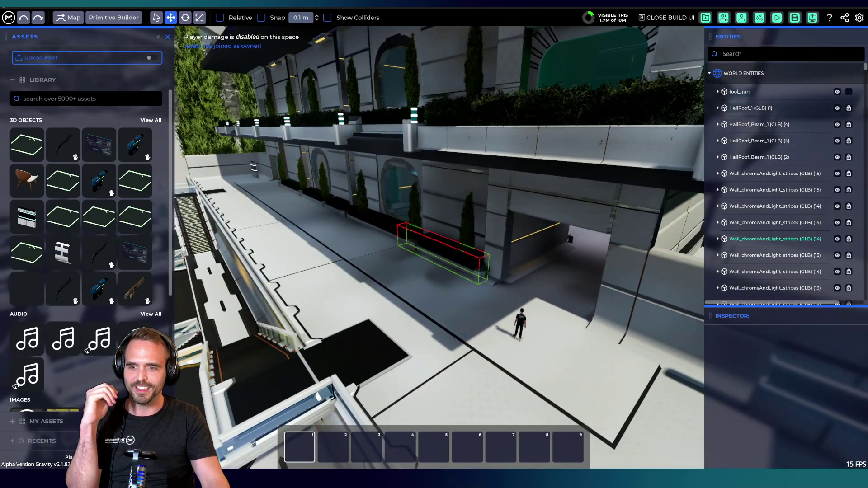
key("w")
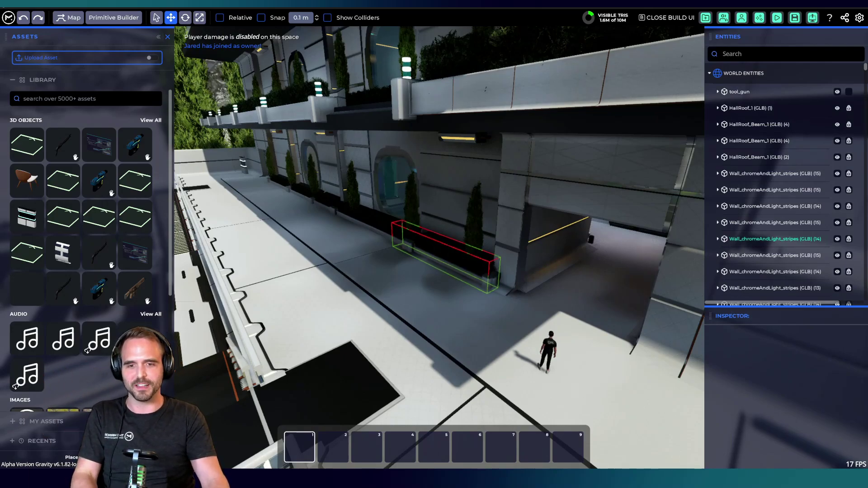
right_click_drag(434, 246, 529, 258)
key("w")
key("w")
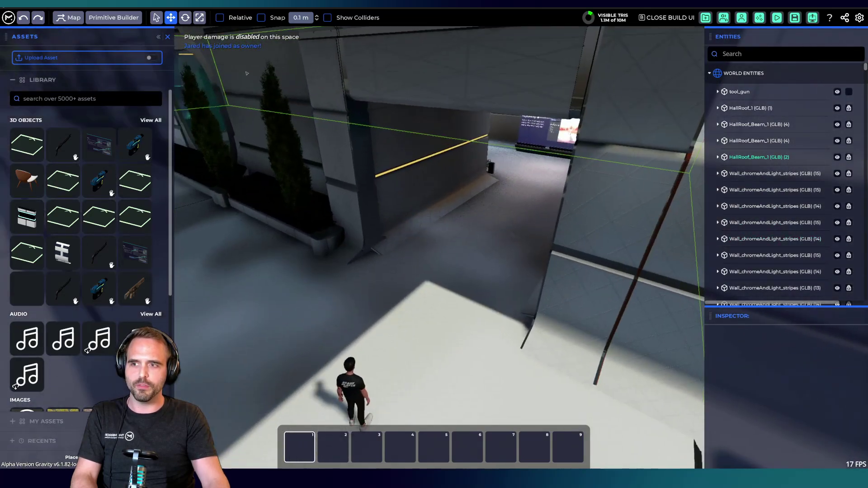
Look through the Recents and My Assets sections of the asset browser
left_click(47, 76)
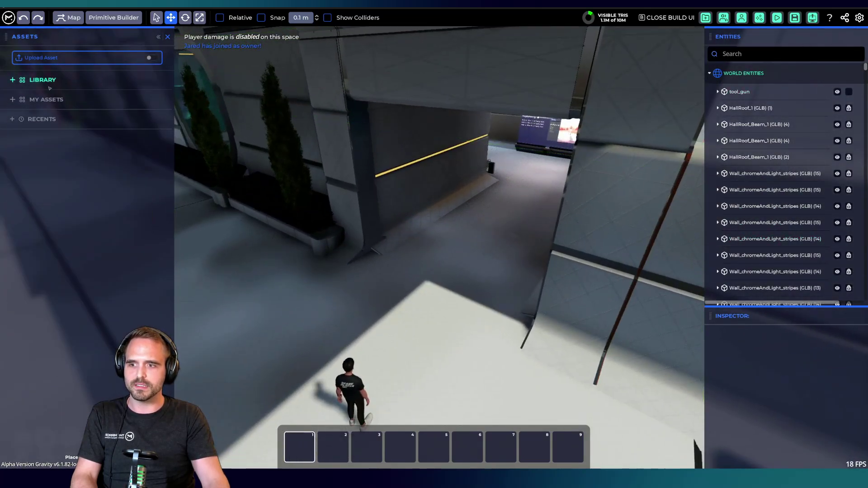
left_click(63, 121)
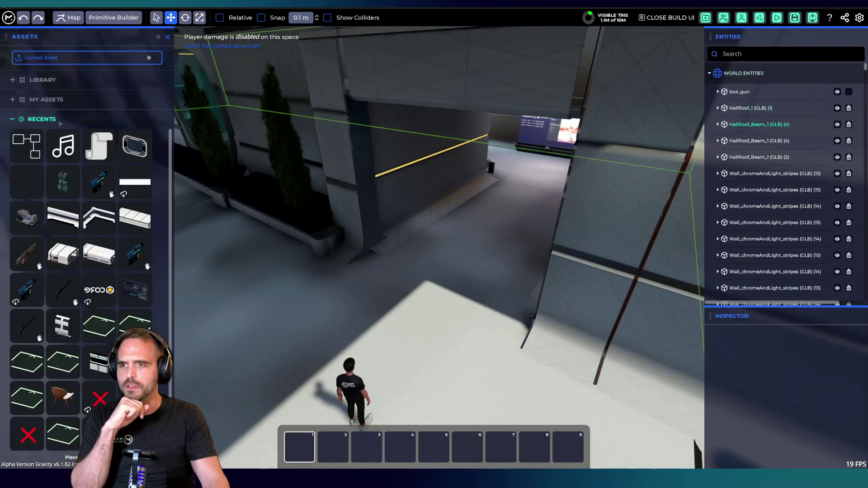
left_click(65, 121)
left_click(65, 120)
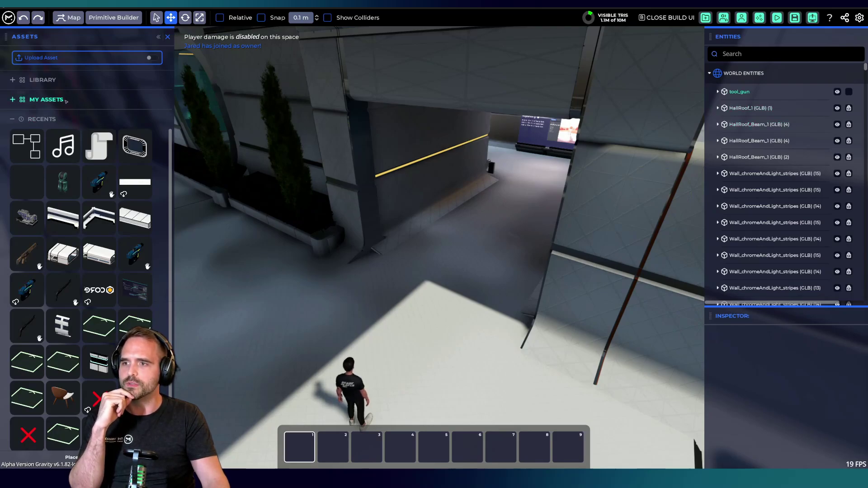
left_click(65, 120)
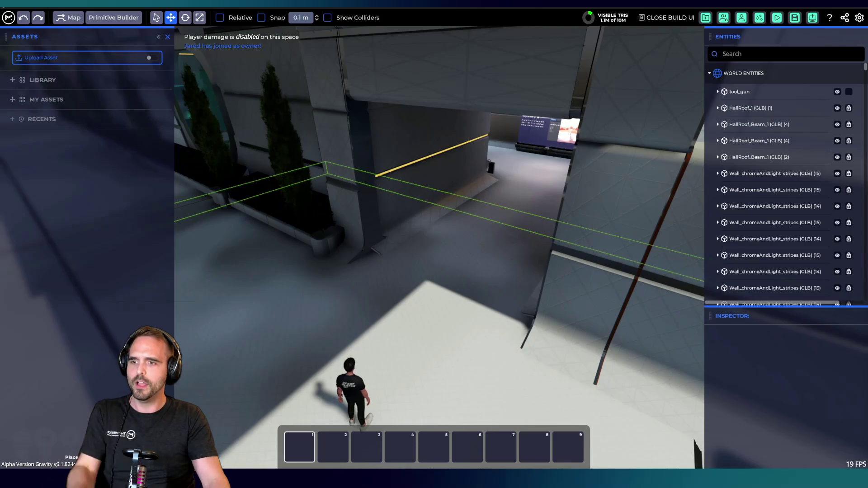
left_click(66, 99)
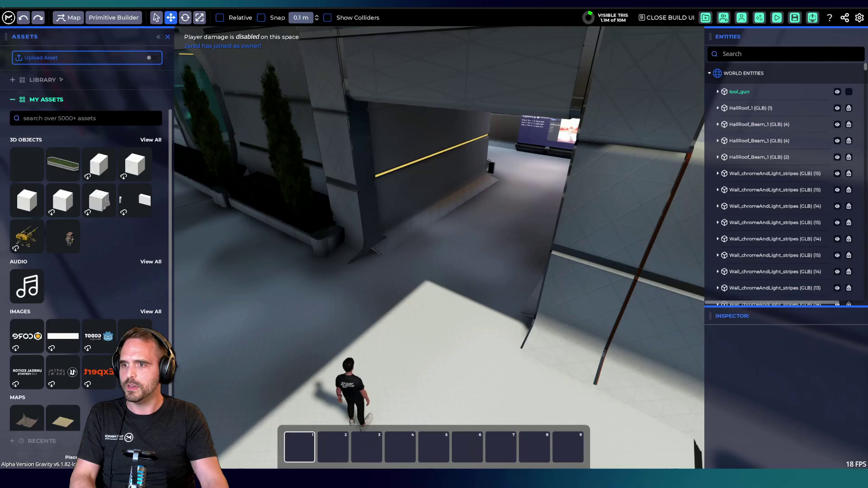
Search the asset library for "door" and place Door_1 in the opening of the tutorial hall's entrance
left_click(61, 80)
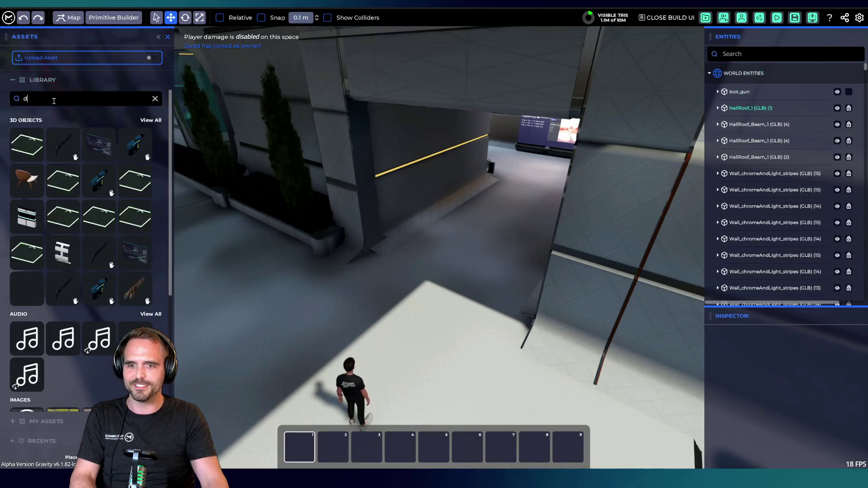
key("Return")
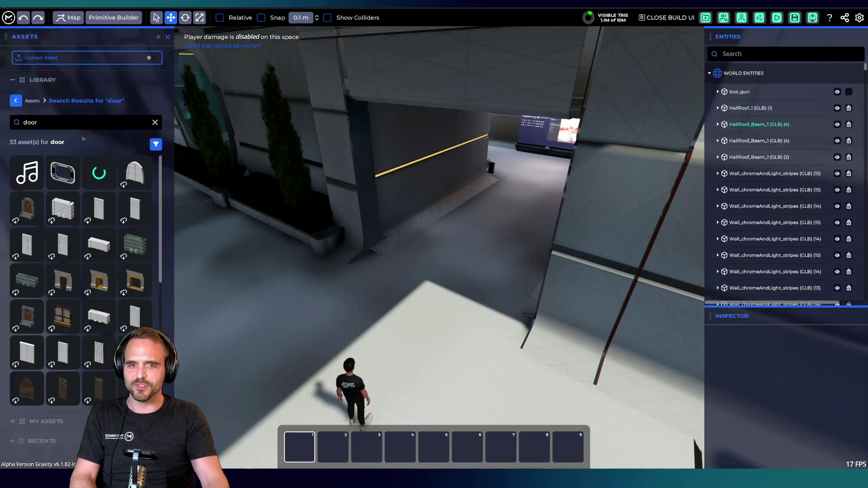
left_click(63, 174)
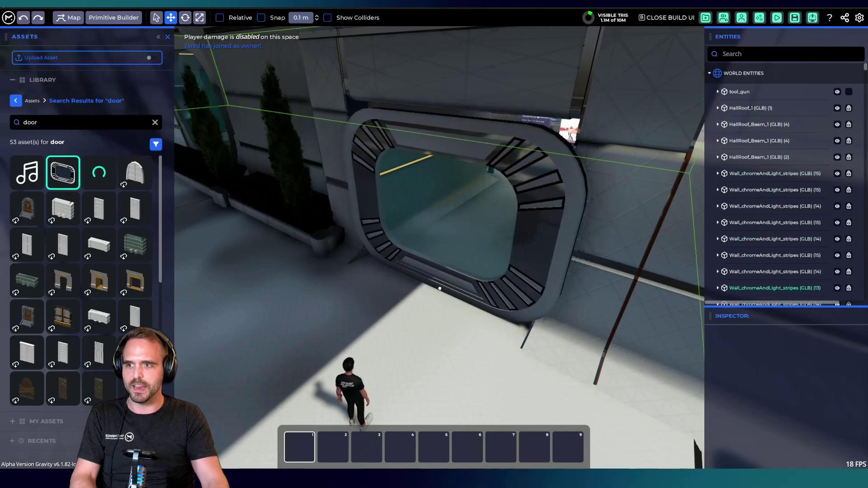
left_click(446, 325)
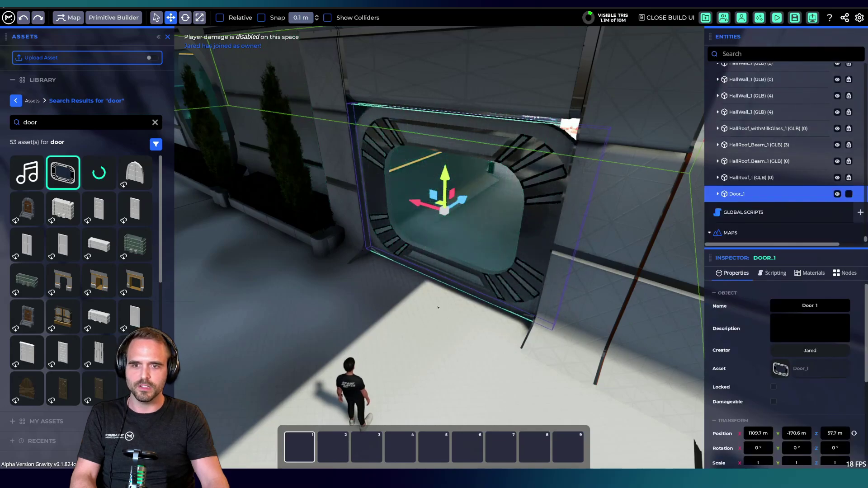
left_click(16, 101)
View the placed door from several angles, clear its selection, and look at the whole entrance area
right_click_drag(517, 302, 503, 252)
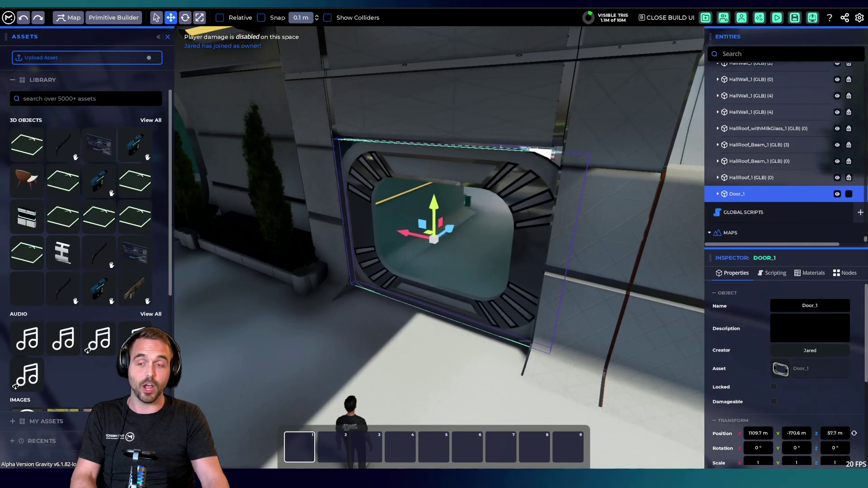
middle_click_drag(434, 244, 339, 242)
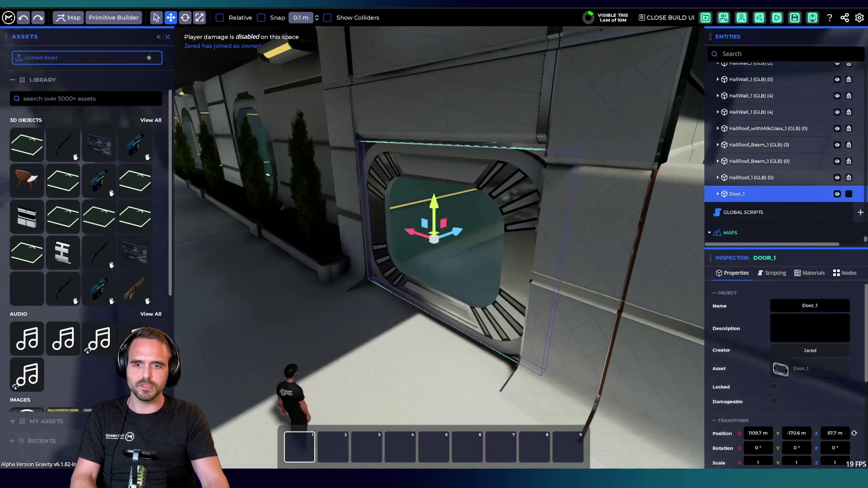
middle_click_drag(479, 274, 552, 279)
key("Escape")
right_click_drag(552, 279, 538, 248)
key("w")
key("w")
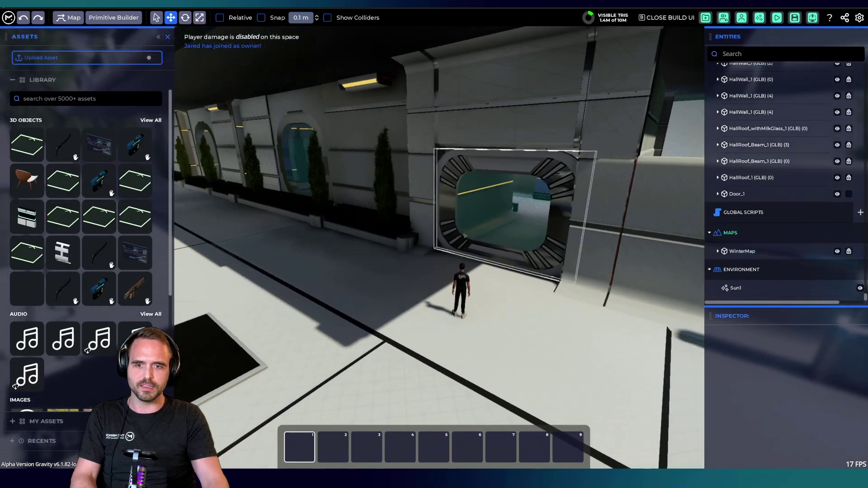
Select the door in the hall entrance again and examine how it fits the opening from different distances
left_click(441, 293)
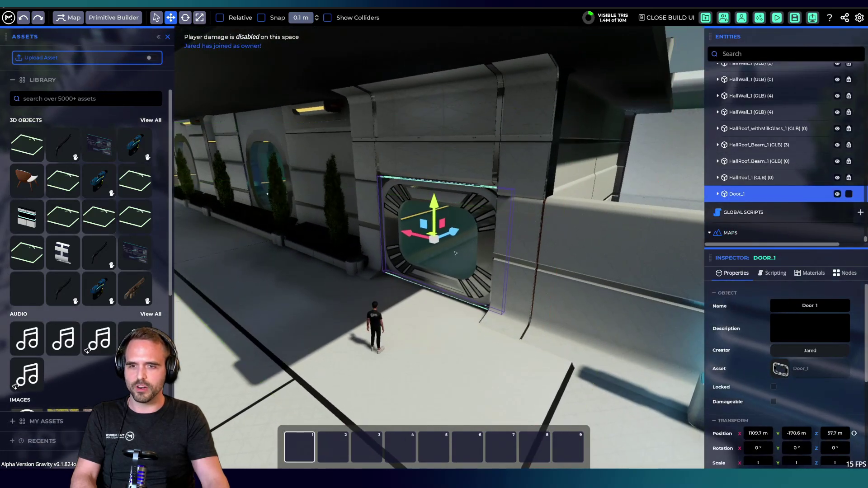
scroll(453, 262, "up", 5)
scroll(454, 263, "down", 7)
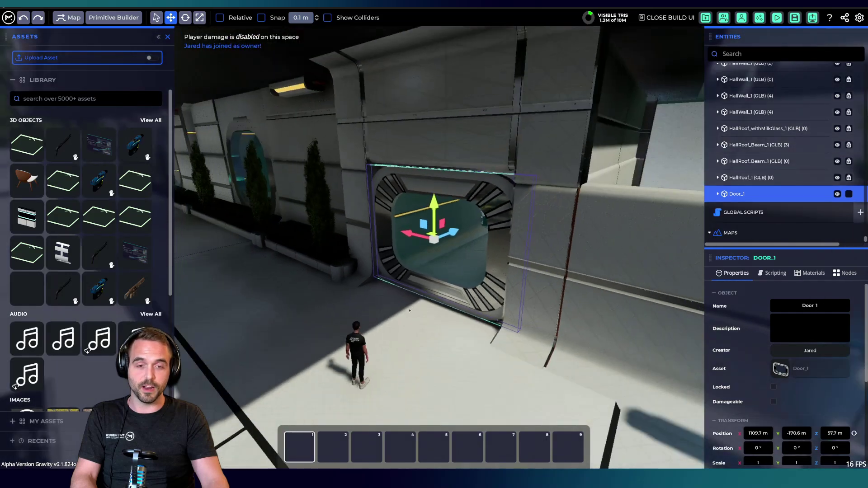
left_click(454, 263)
right_click_drag(453, 263, 407, 251)
left_click(660, 296)
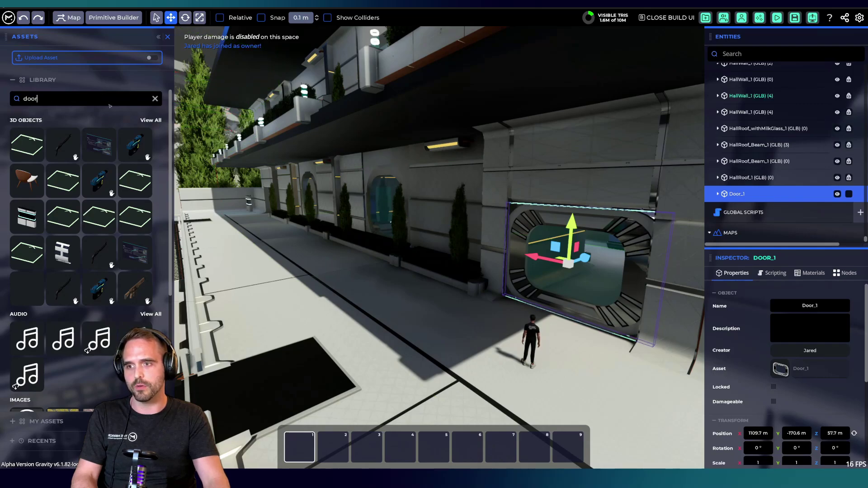
Search the library for "door" and place two extra copies of Door_1 on the terrace
key("Return")
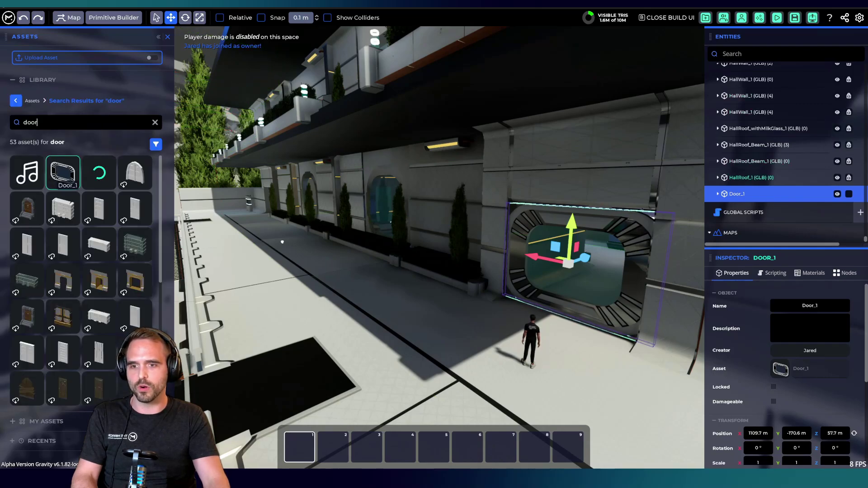
left_click(63, 172)
left_click(66, 171)
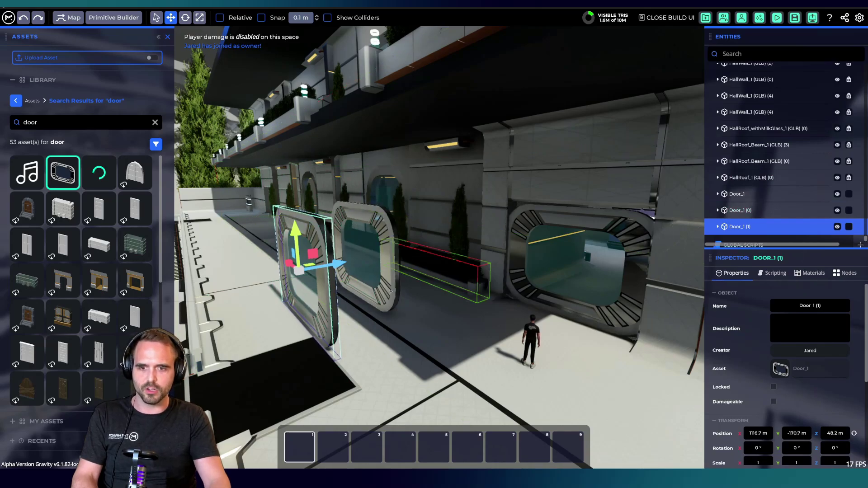
Delete the two extra doors standing on the terrace
left_click(371, 288)
key("Delete")
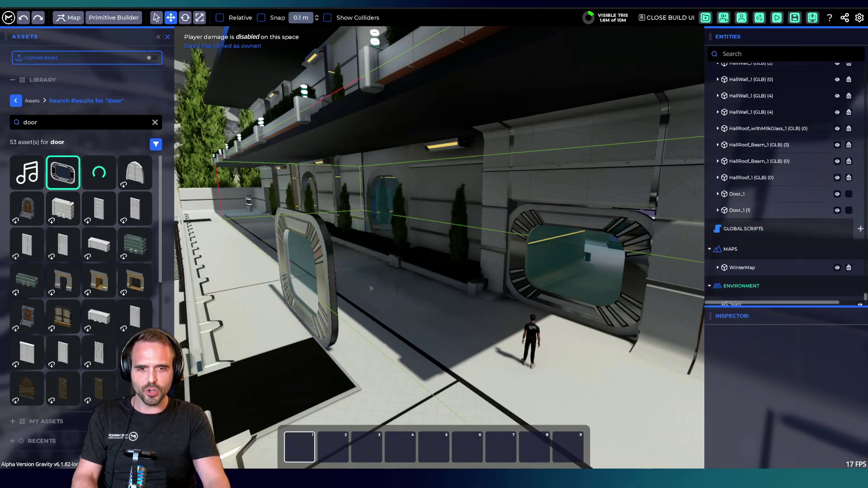
left_click(316, 304)
key("Delete")
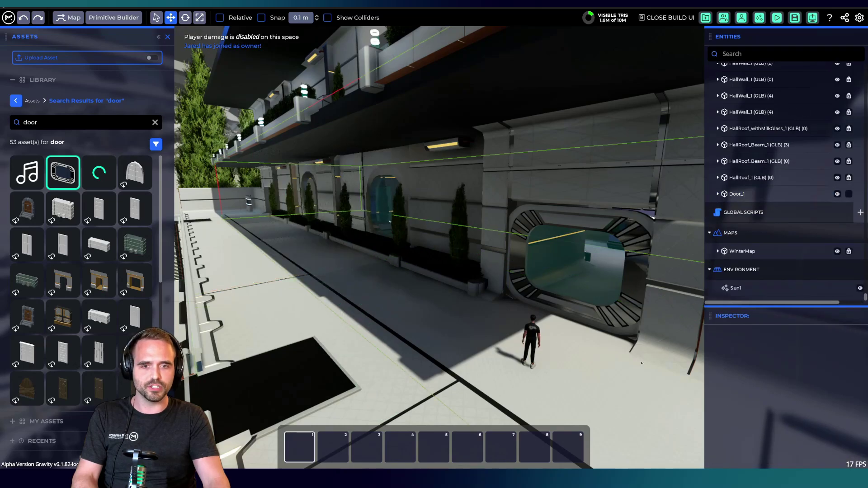
Select the Door_1 entity in the hall entrance and focus the camera on it
left_click(563, 267)
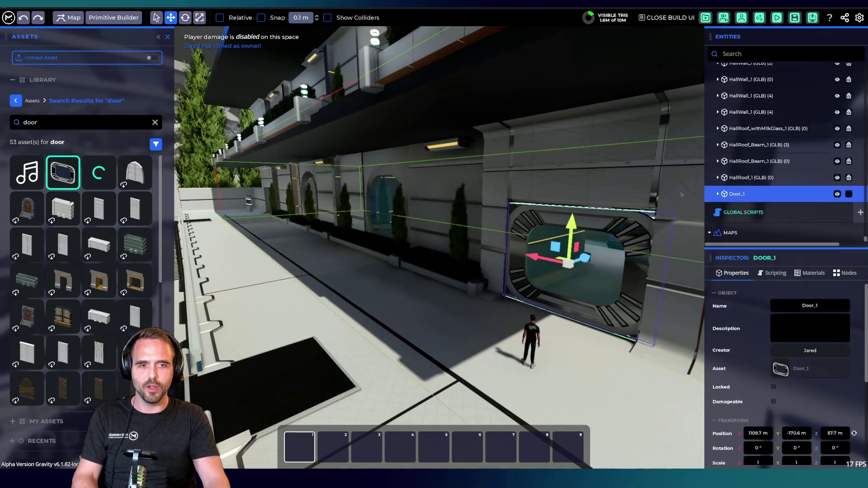
double_click(748, 198)
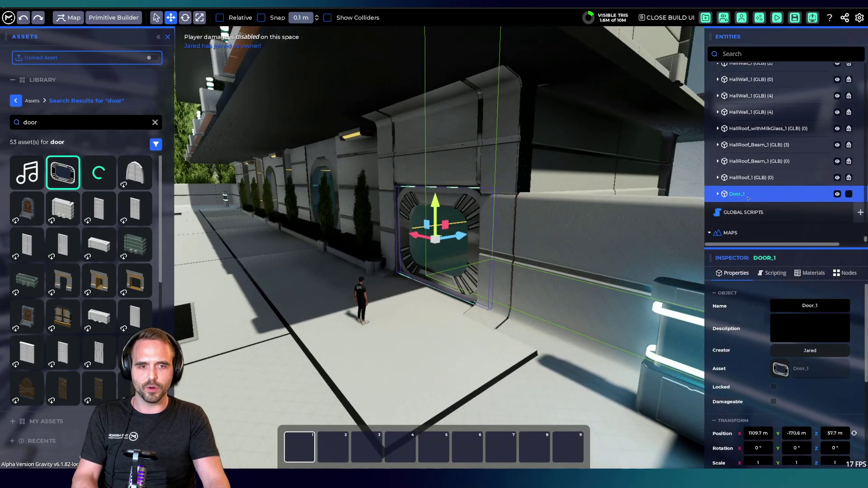
middle_click_drag(435, 239, 524, 271)
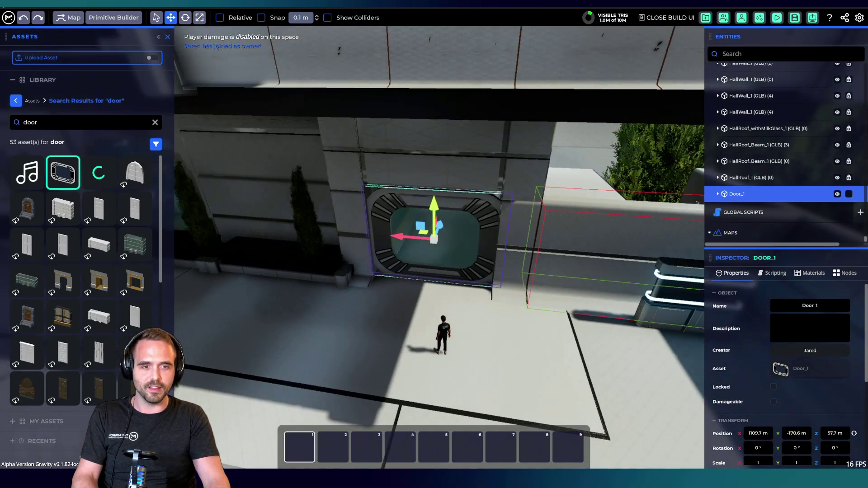
Review the actions available for the Door_1 entity and return the asset library to its overview
right_click(761, 197)
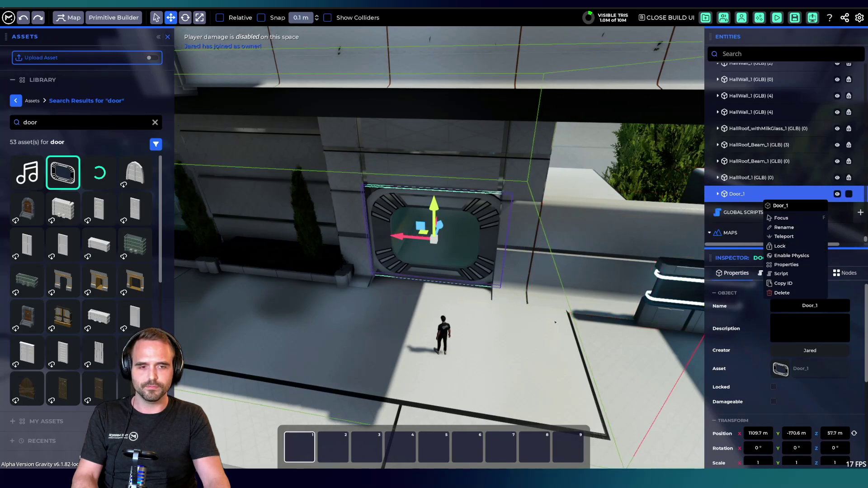
left_click(16, 101)
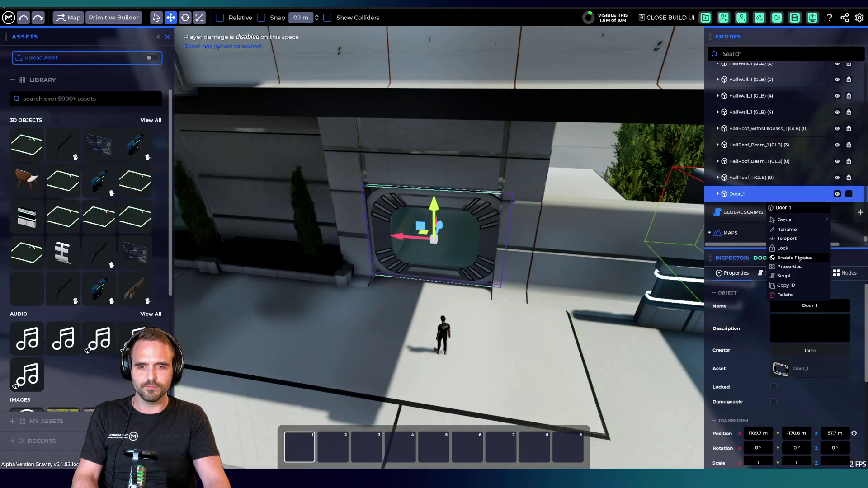
left_click(529, 353)
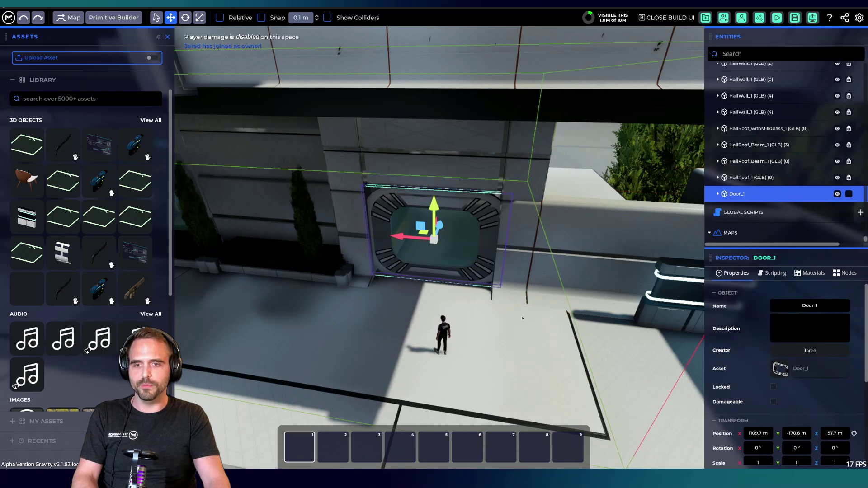
key("Escape")
Attach a new visual script to the Door_1 entity, starting with the SpaceObject Player Interact entry
left_click(459, 271)
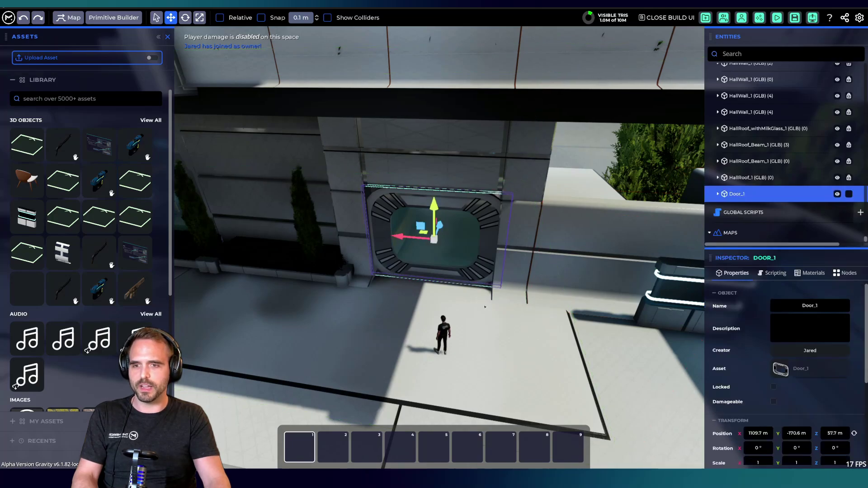
middle_click_drag(460, 272, 561, 281)
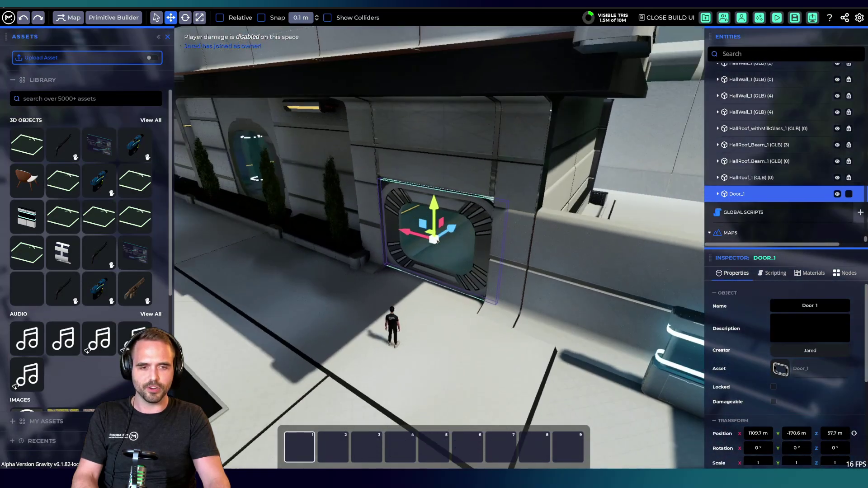
scroll(561, 280, "up", 3)
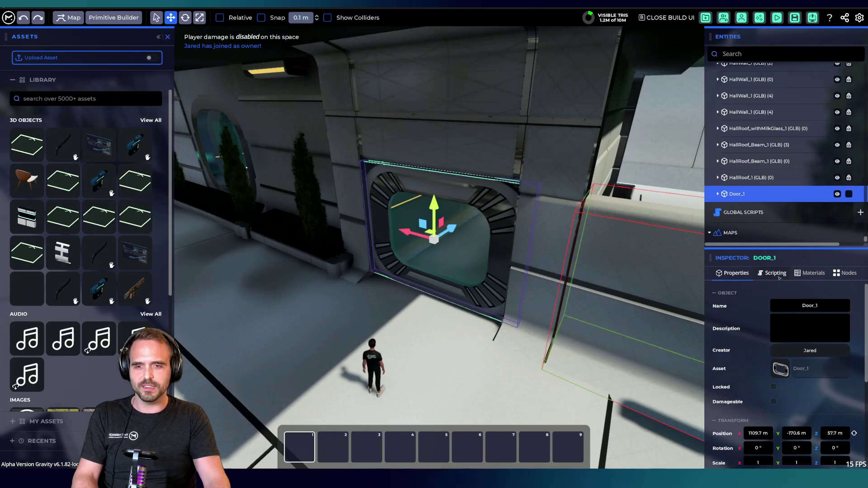
left_click(774, 273)
left_click(809, 297)
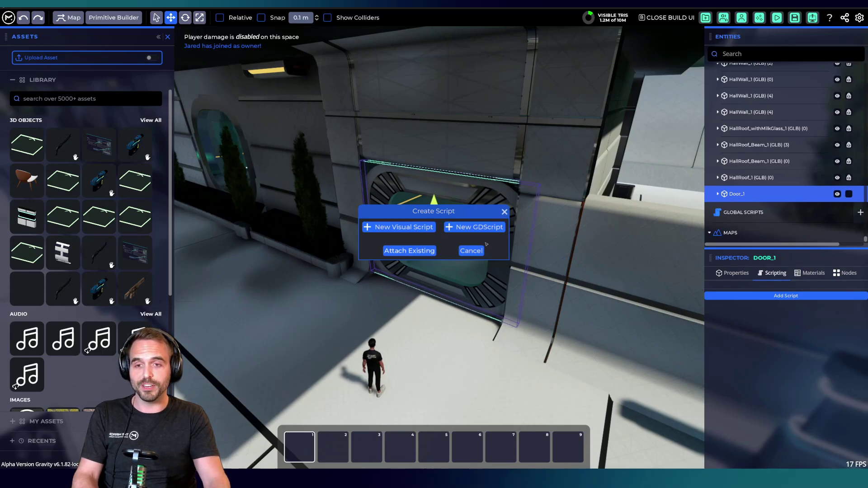
left_click(432, 228)
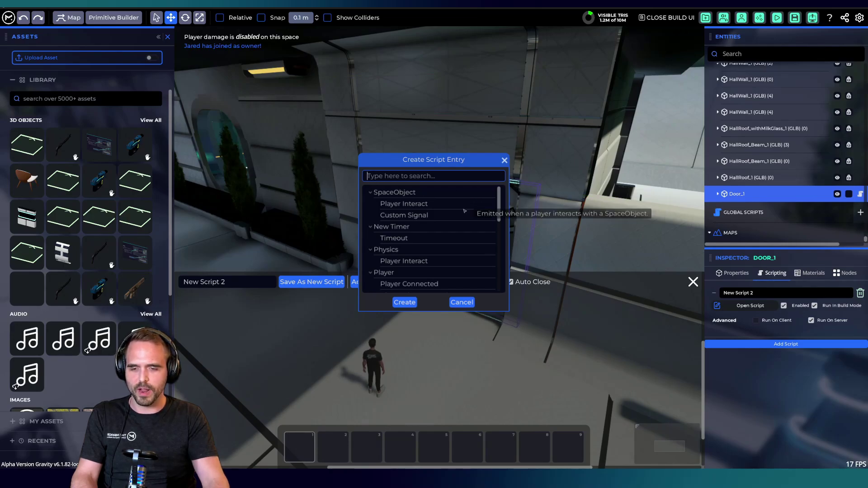
double_click(464, 206)
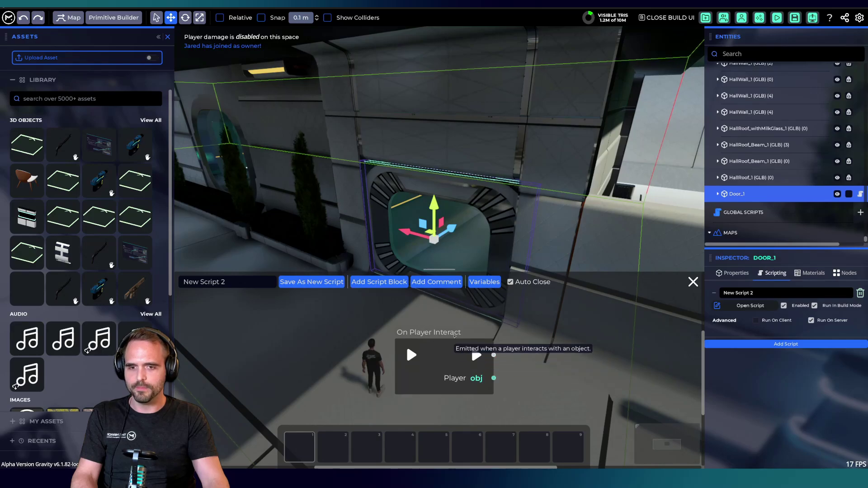
Shift the On Player Interact block aside to free space in the graph and enlarge the script editor
left_click_drag(379, 344, 242, 342)
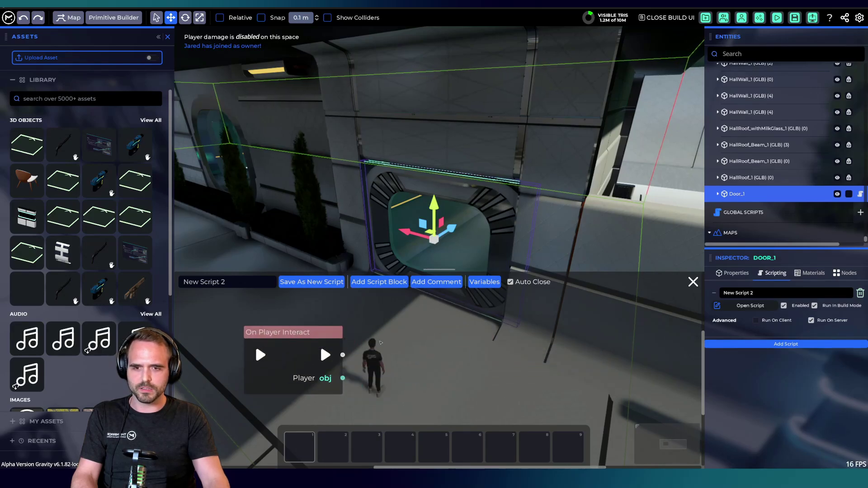
scroll(373, 360, "up", 2)
scroll(368, 358, "down", 1)
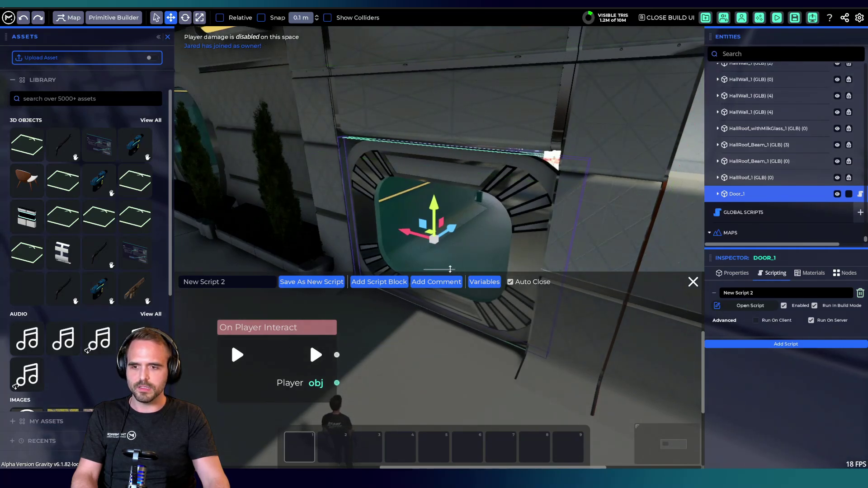
left_click_drag(451, 270, 455, 238)
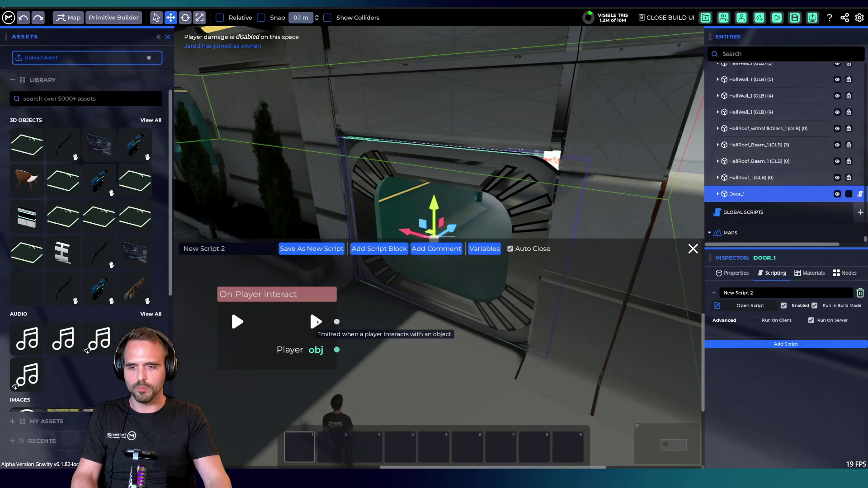
Connect a Print Notify block to the On Player Interact block's run output and align it beside that block
left_click_drag(337, 321, 430, 334)
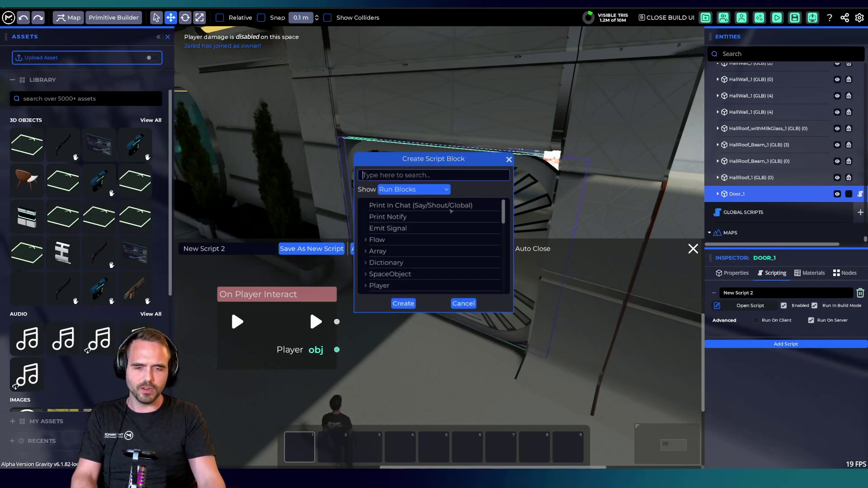
double_click(441, 217)
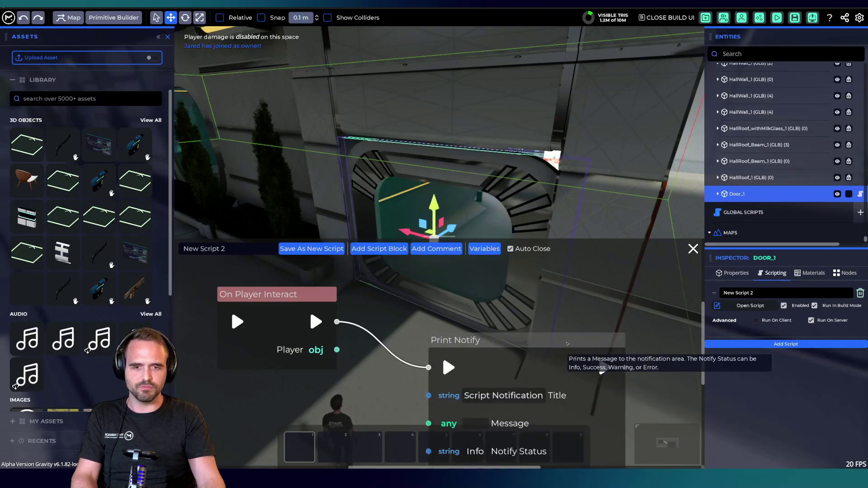
scroll(543, 318, "down", 3)
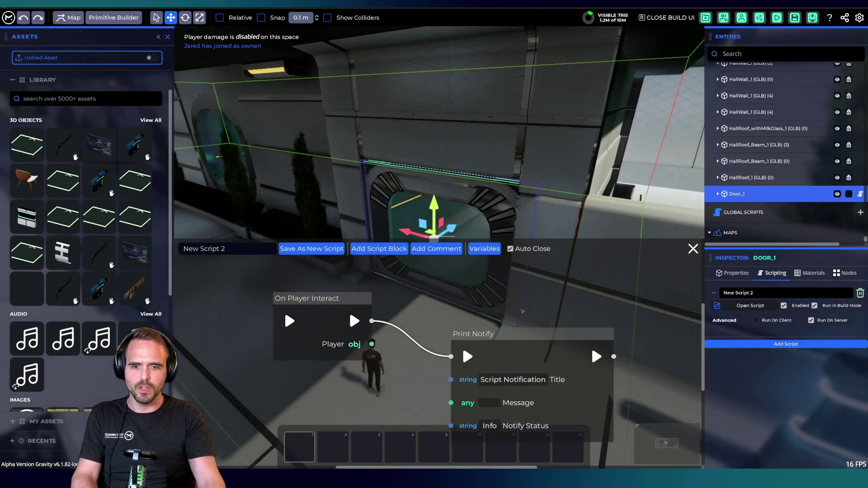
left_click_drag(554, 335, 538, 299)
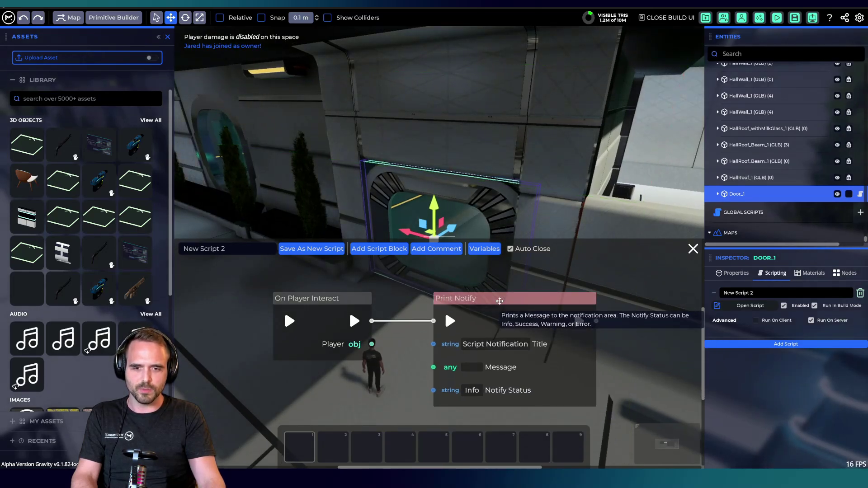
Keep the Print Notify block's default title and set its message to "Hello Mirror!"
left_click(495, 345)
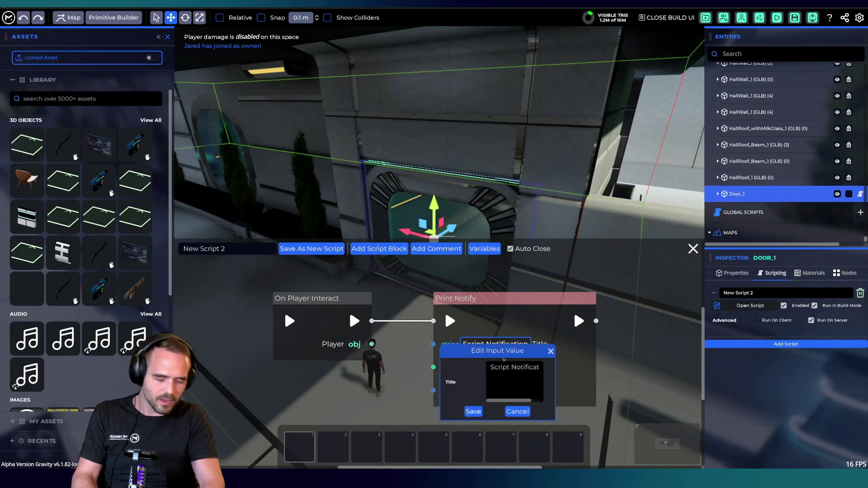
left_click(475, 412)
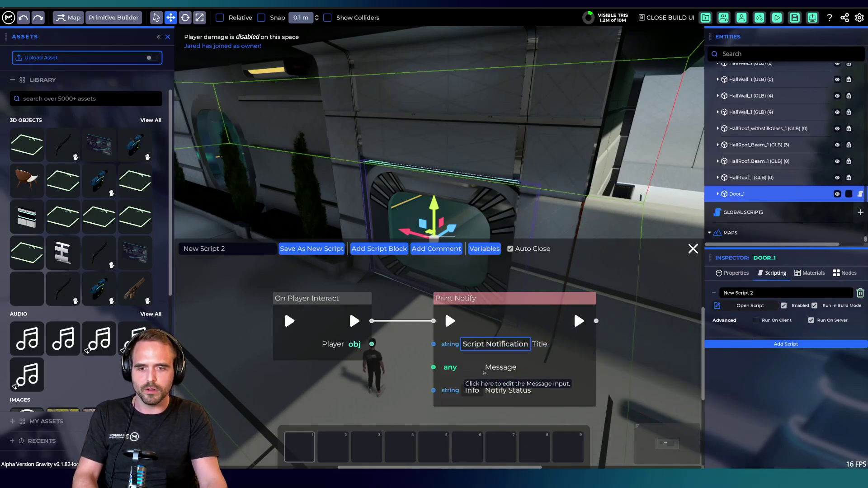
left_click(490, 374)
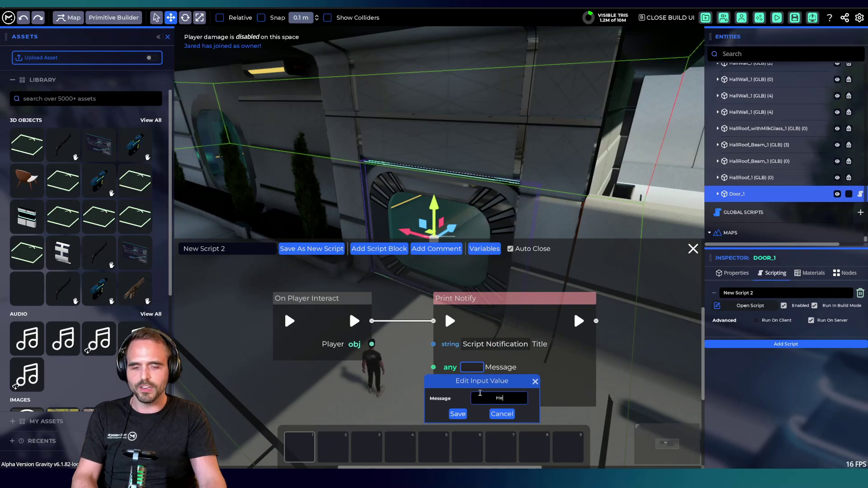
type("Hello Mirror")
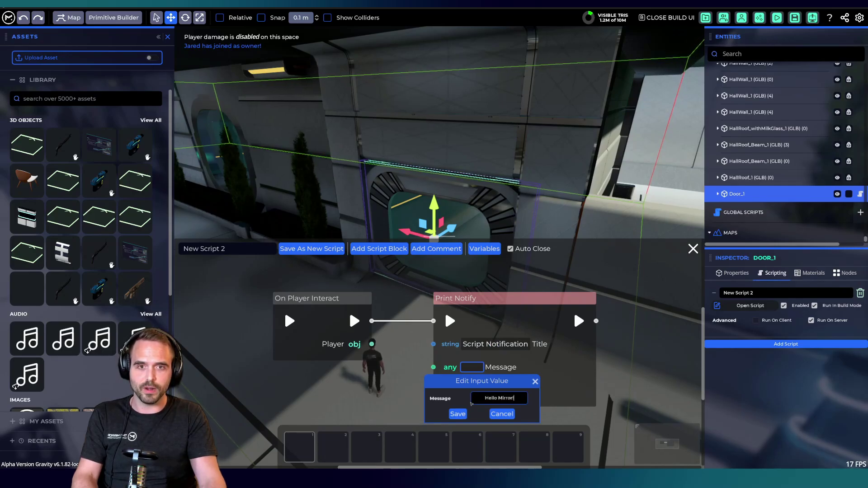
type("!")
left_click(458, 414)
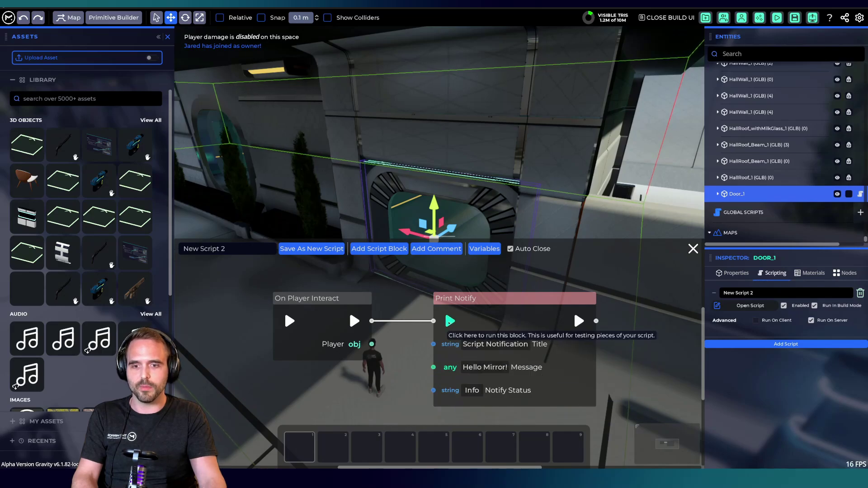
Test-run the Print Notify block several times, and run the script once from the On Player Interact block
left_click(451, 322)
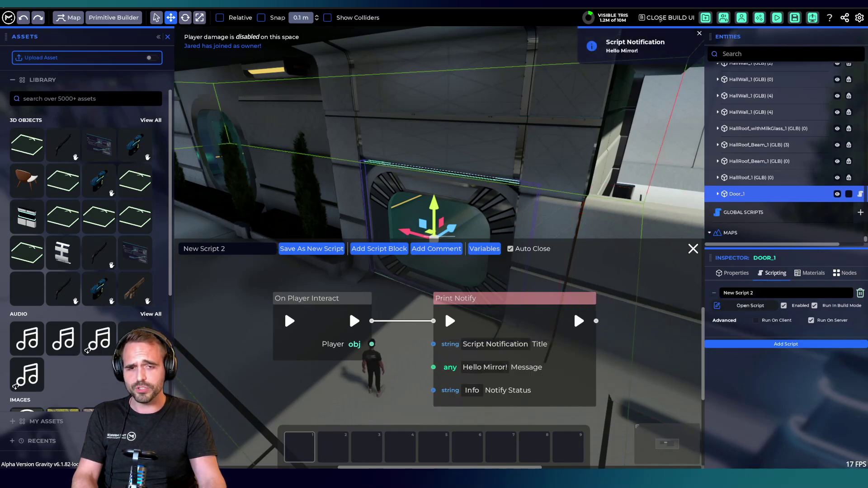
left_click(450, 321)
left_click(450, 321)
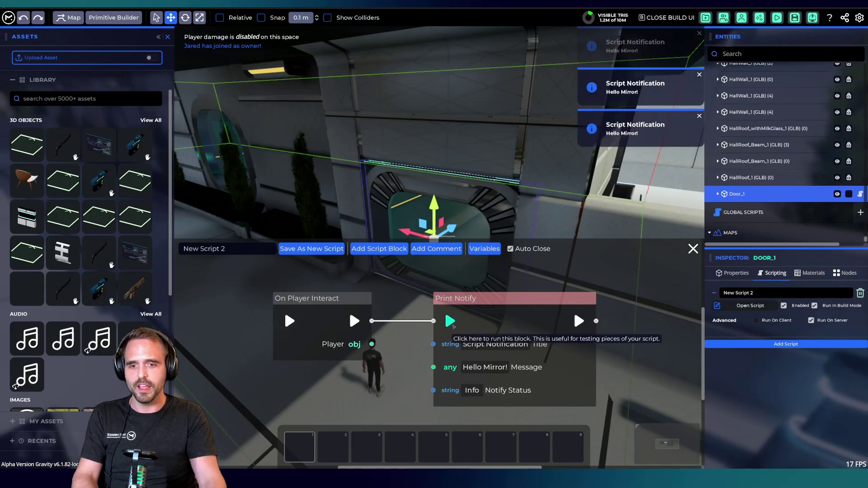
left_click(450, 321)
left_click(450, 322)
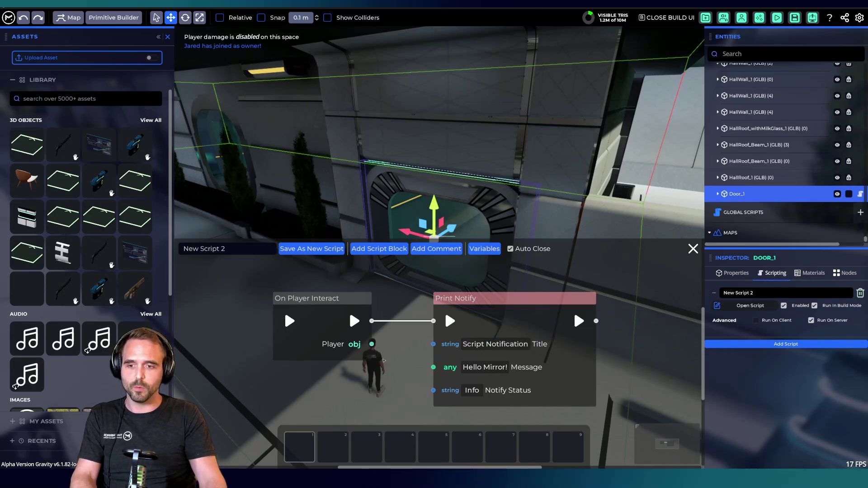
left_click(452, 319)
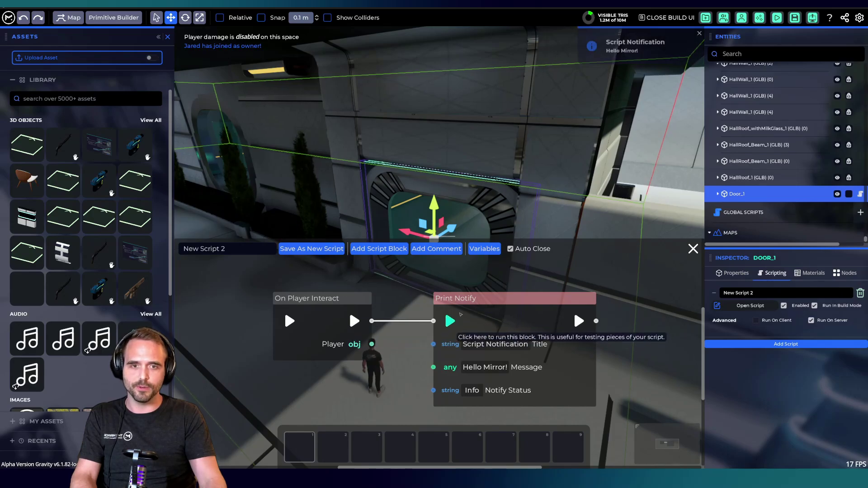
left_click(289, 321)
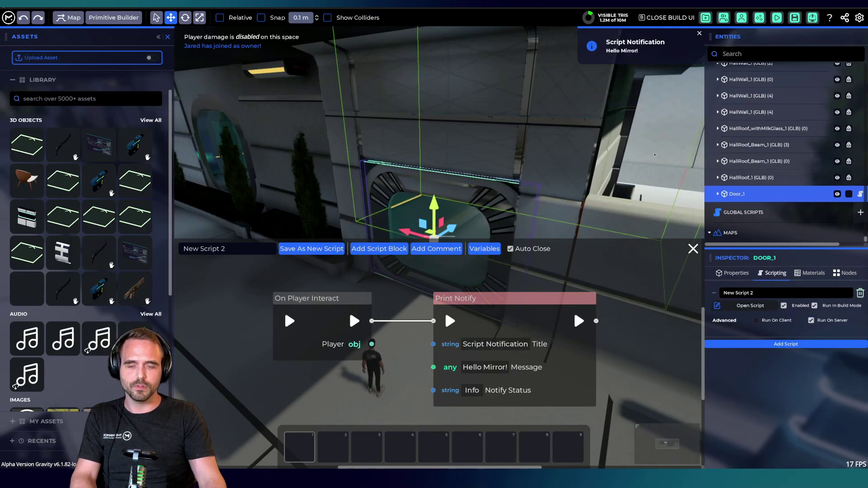
Leave Build Mode, walk the avatar up to the hall door and interact with it several times
key("b")
key("w")
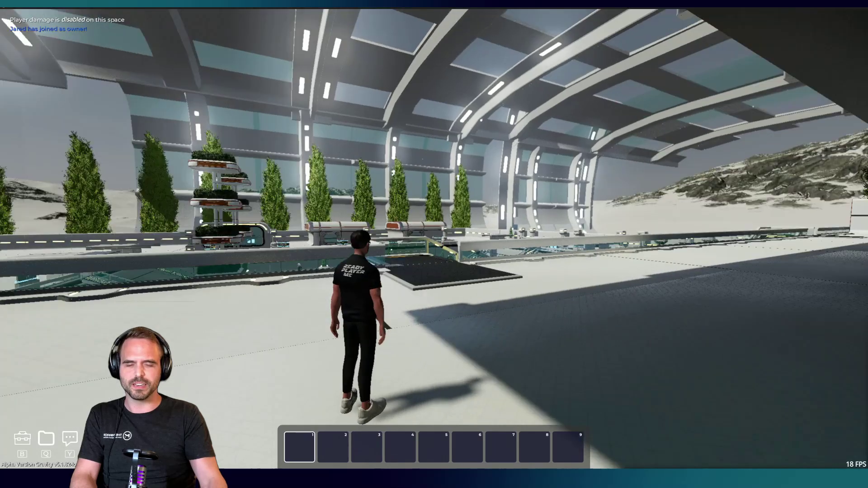
key("w")
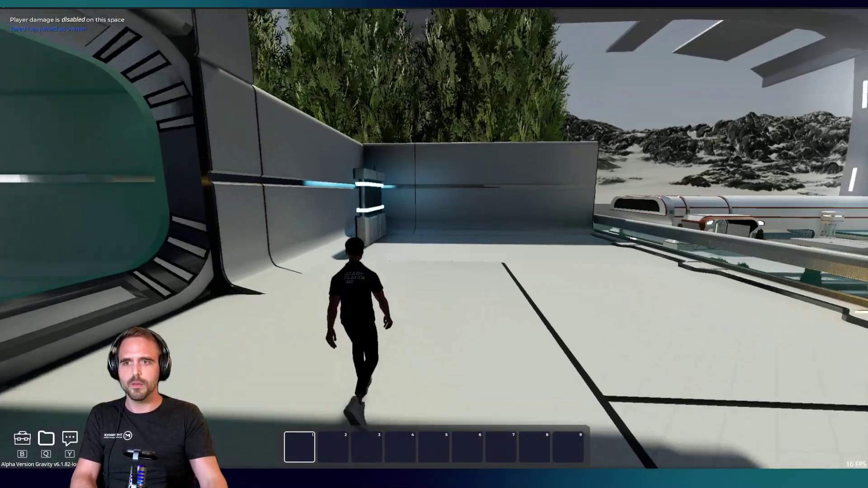
key("w")
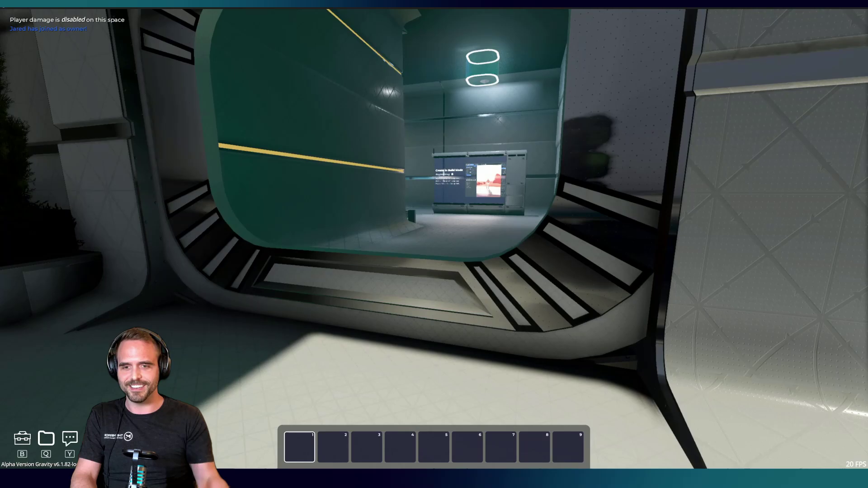
key("w")
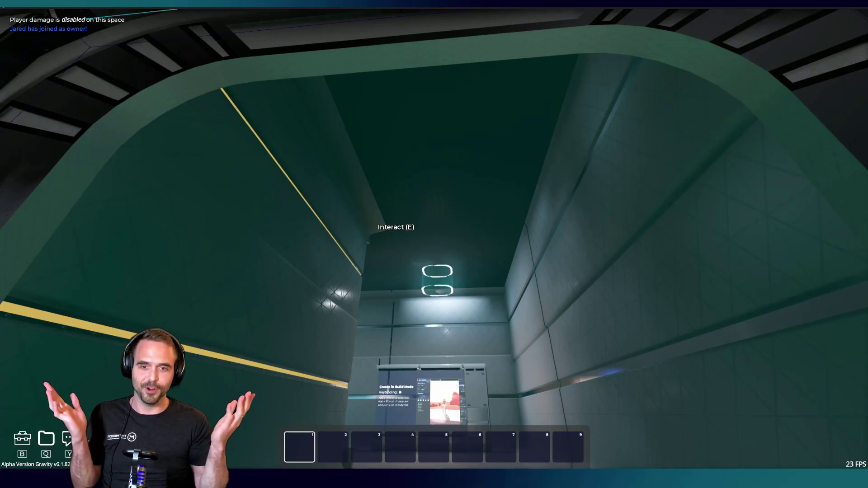
key("e")
key("e")
key("e")
key("e")
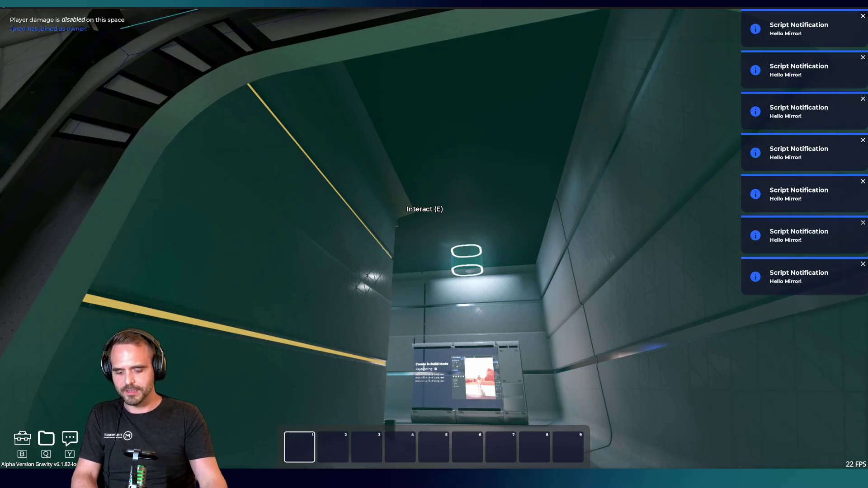
Back the avatar away from the door and return to Build Mode in front of it
key("s")
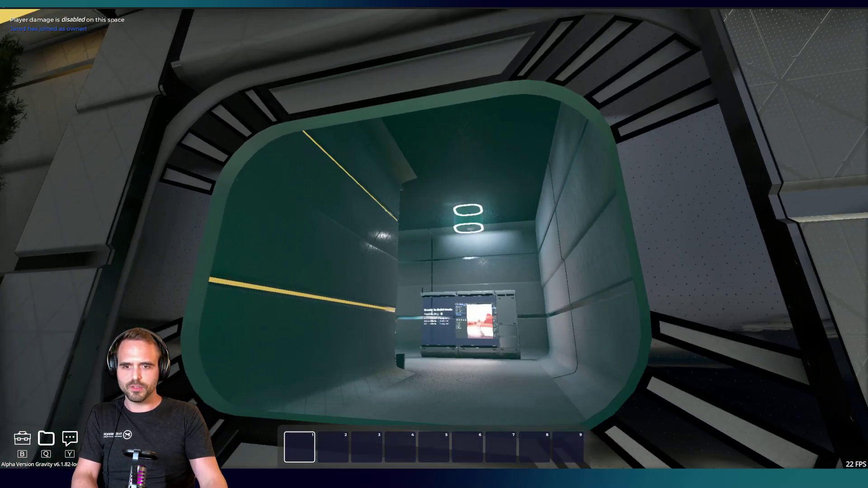
key("w")
key("s")
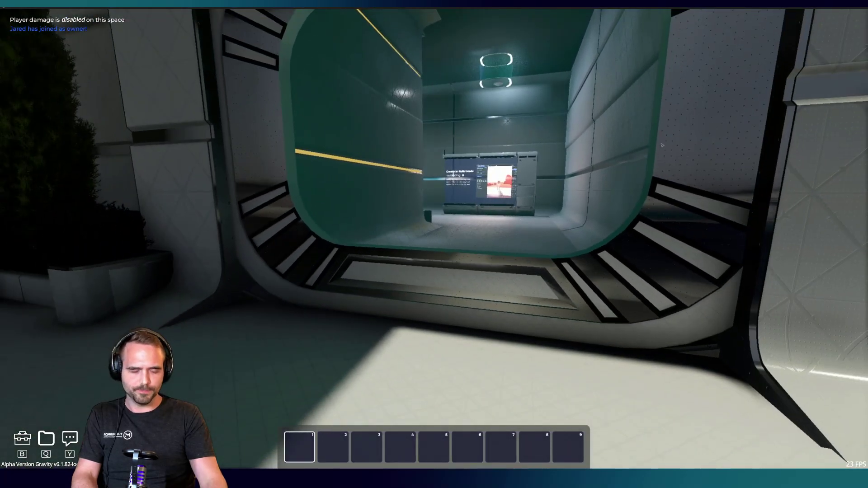
key("b")
key("w")
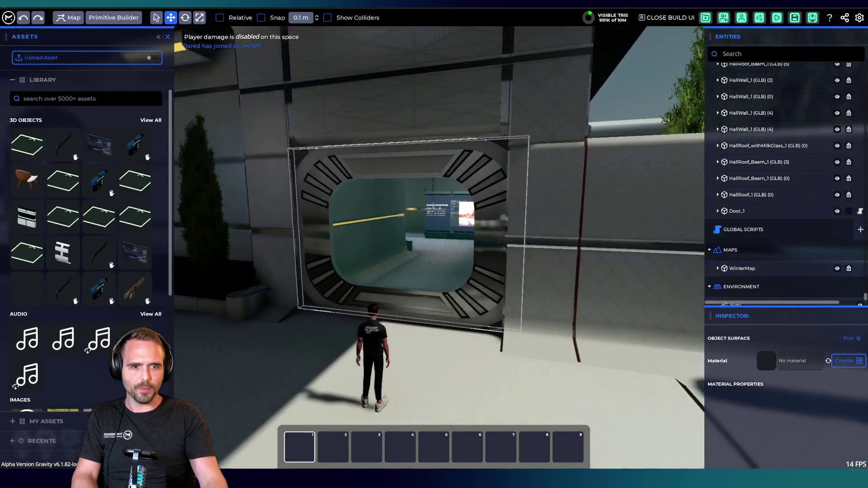
Select the hall door and examine its attached script and its entry in the entities list
left_click(434, 248)
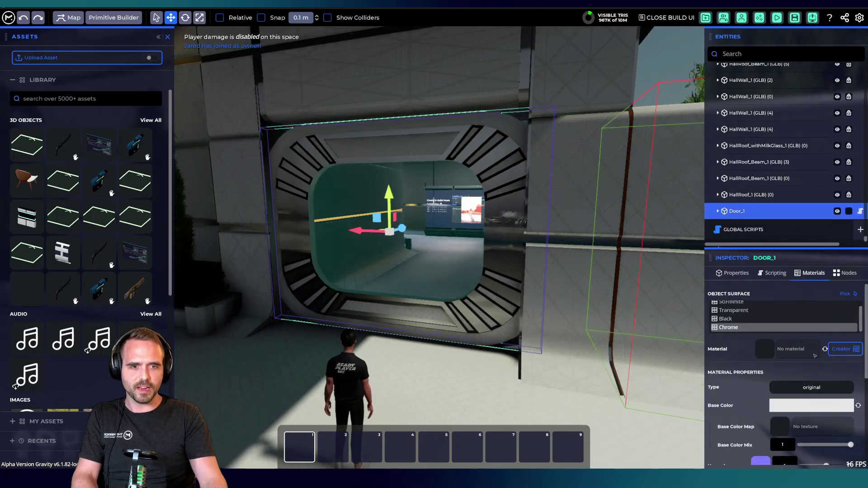
left_click(771, 274)
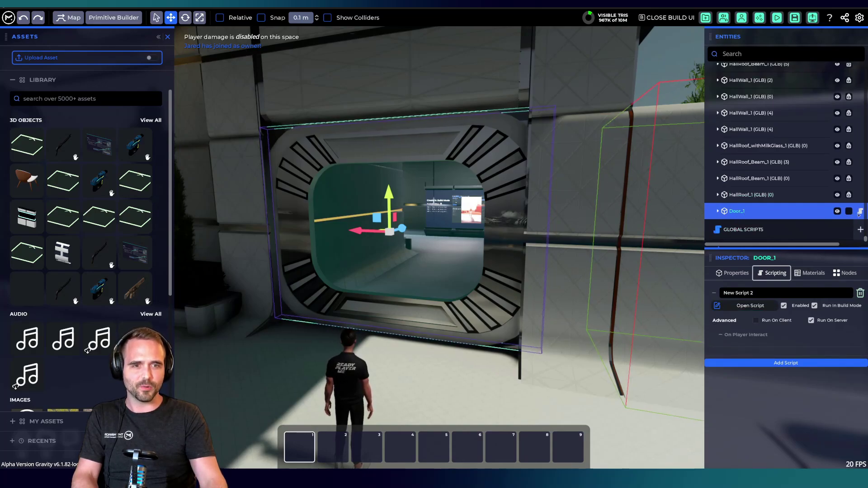
scroll(819, 209, "down", 2)
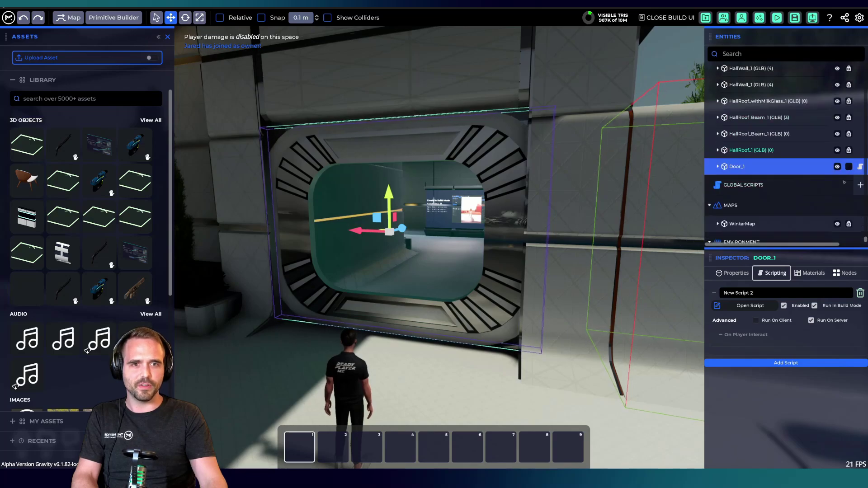
scroll(795, 136, "down", 1)
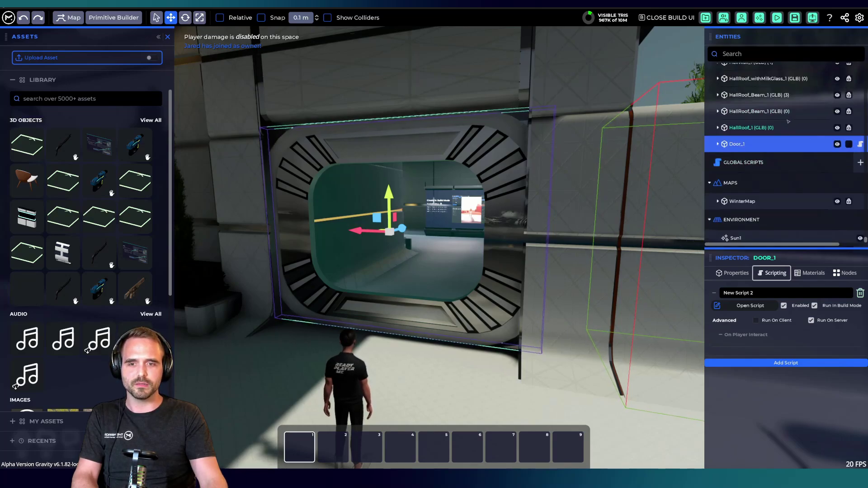
Focus the view on a HallWall_1 entity from the entities list and look around it
scroll(780, 118, "up", 9)
double_click(770, 107)
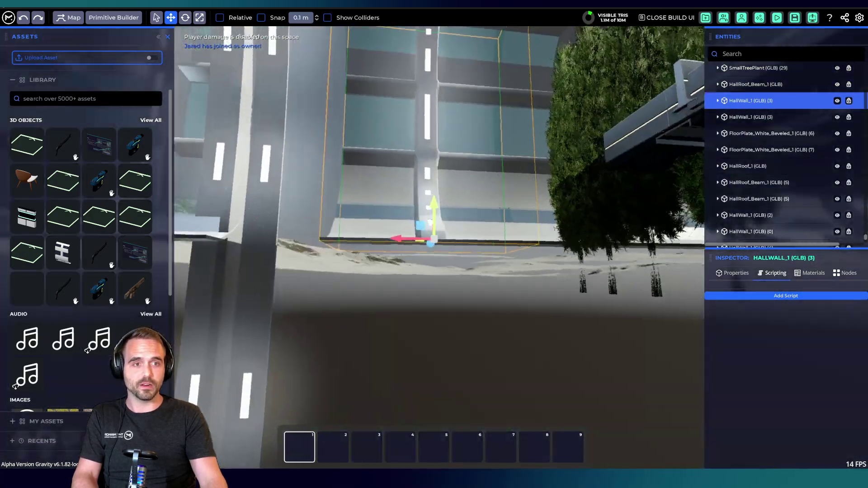
middle_click_drag(434, 244, 502, 303)
scroll(435, 244, "down", 3)
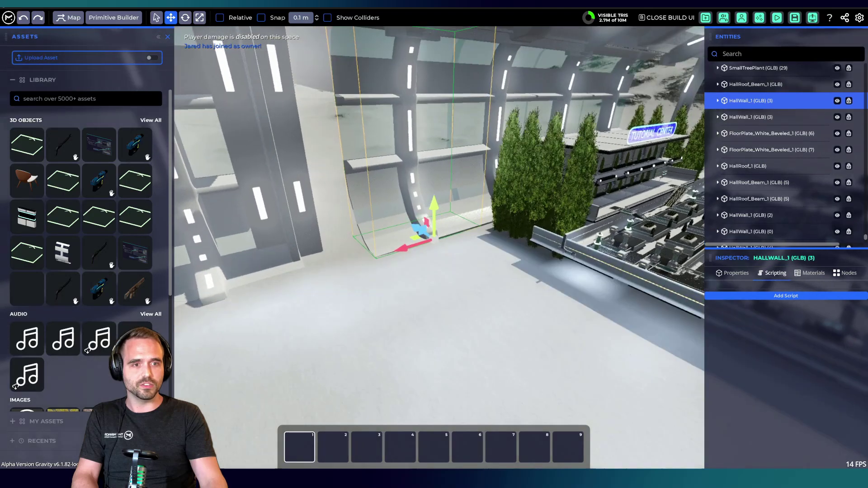
scroll(818, 138, "up", 1)
scroll(818, 138, "down", 6)
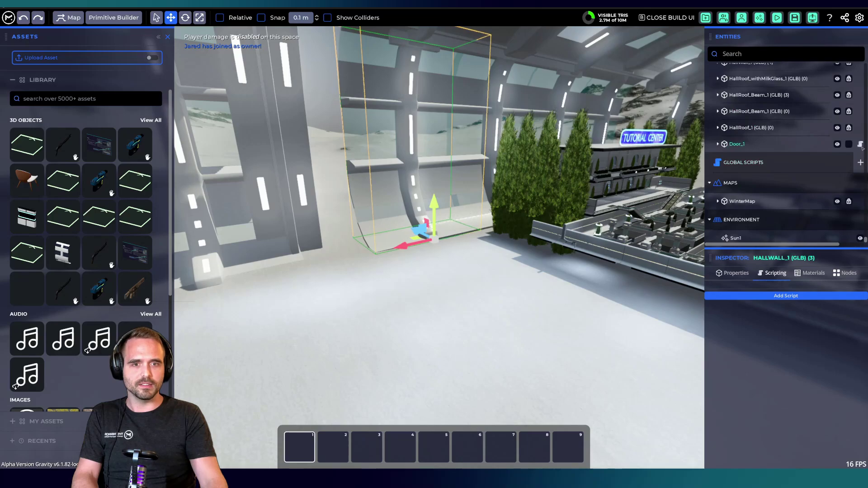
Open the Door_1 entity's script from the entities list, browse the other entities, and focus the view on Door_1
left_click(861, 144)
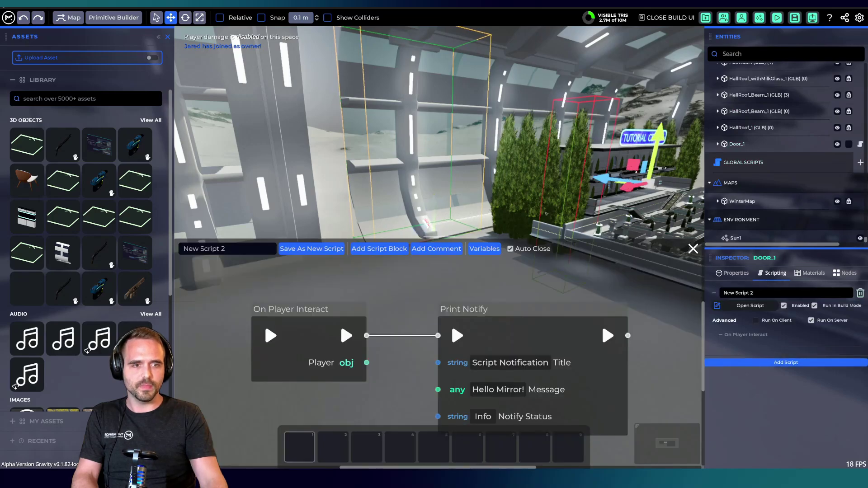
scroll(818, 209, "up", 5)
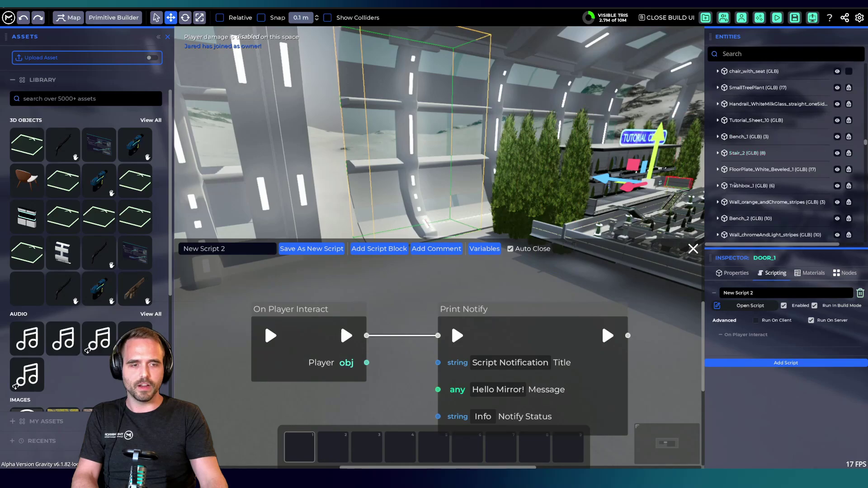
scroll(819, 208, "down", 3)
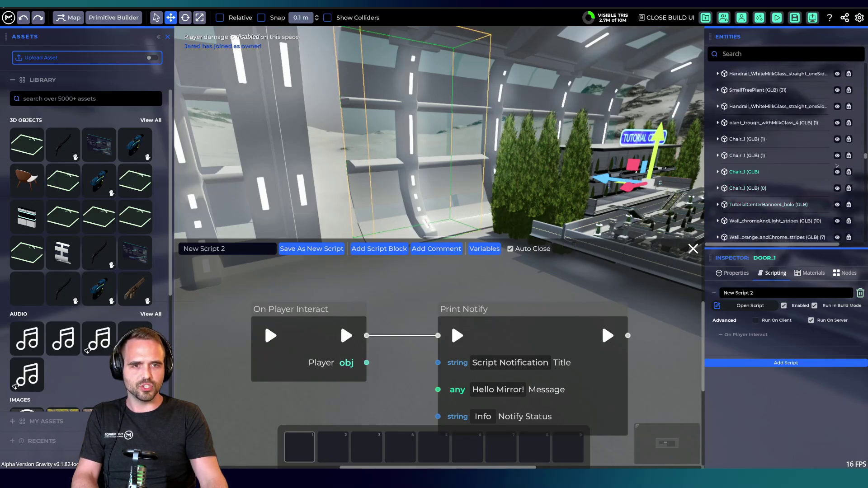
scroll(778, 166, "down", 5)
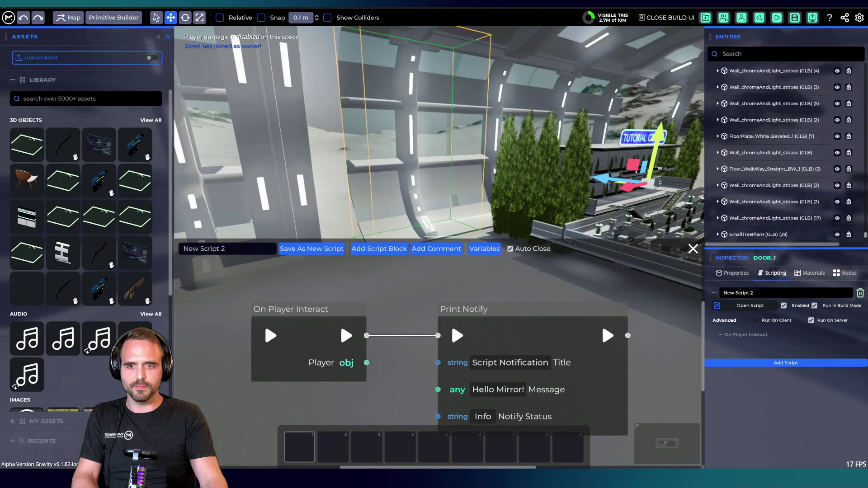
double_click(765, 136)
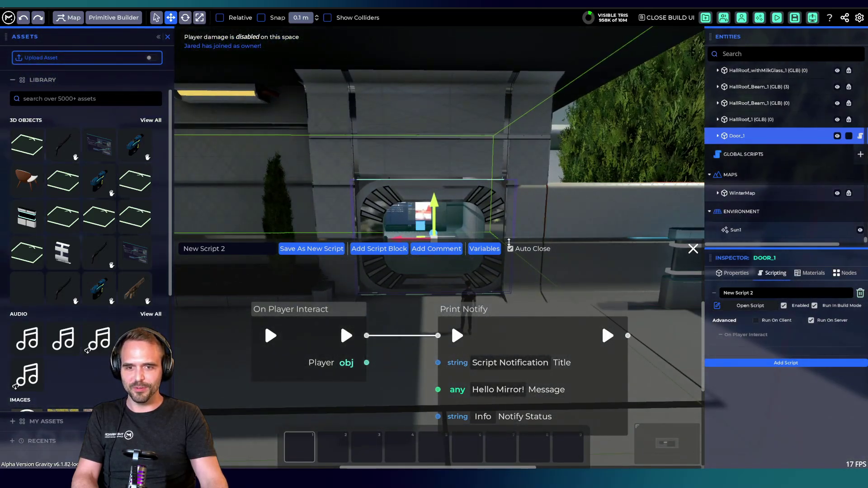
Reduce the script editor's height and bring the Print Notify block into view beneath the hall door
left_click_drag(509, 239, 514, 256)
middle_click_drag(628, 326, 452, 322)
scroll(452, 322, "down", 2)
scroll(501, 337, "up", 1)
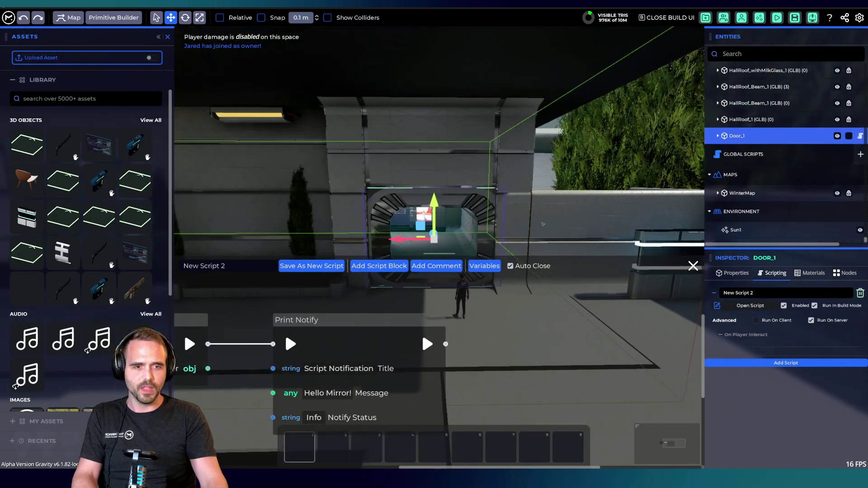
Select the hall door in the scene and examine its transform properties
left_click(472, 221)
left_click(471, 221)
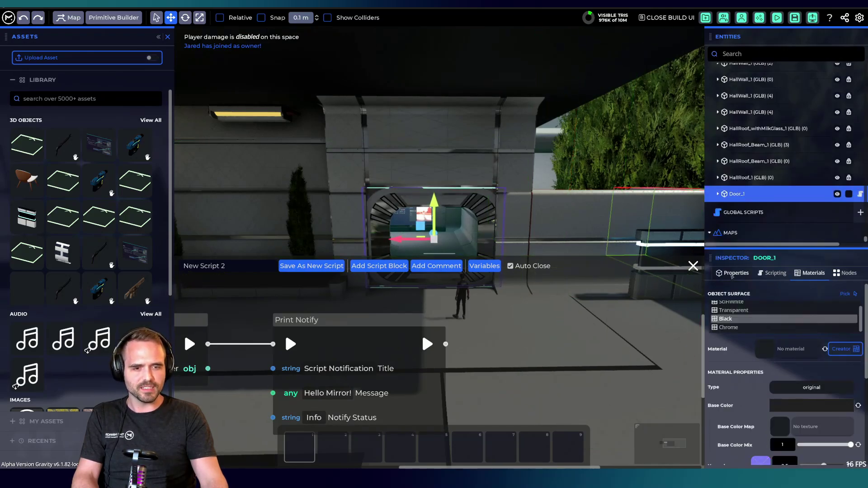
left_click(733, 273)
scroll(742, 335, "down", 2)
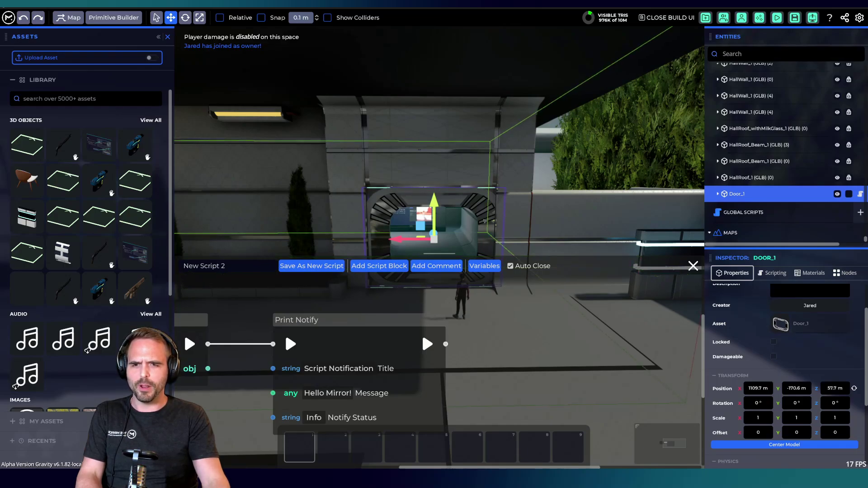
Move the hall door sideways and back into the entrance, to about X 1109.8 m, Y -170.4 m, Z 57.9 m
middle_click_drag(485, 221, 372, 87)
scroll(451, 225, "up", 3)
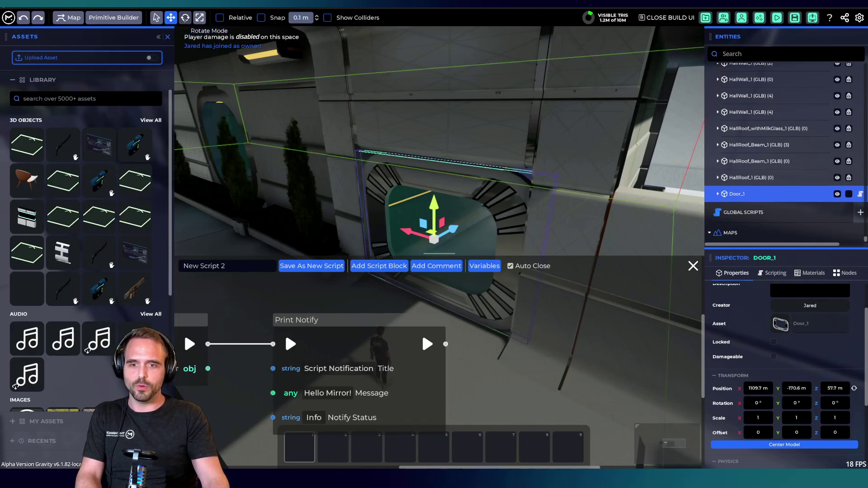
mouse_move(420, 236)
left_mouse_down()
mouse_move(393, 227)
mouse_move(417, 234)
left_mouse_up()
left_click_drag(436, 182, 495, 200)
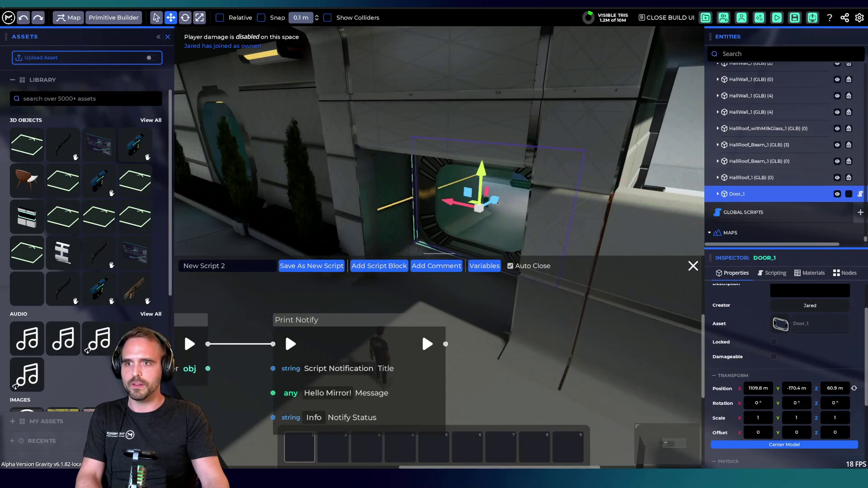
left_click_drag(498, 203, 460, 222)
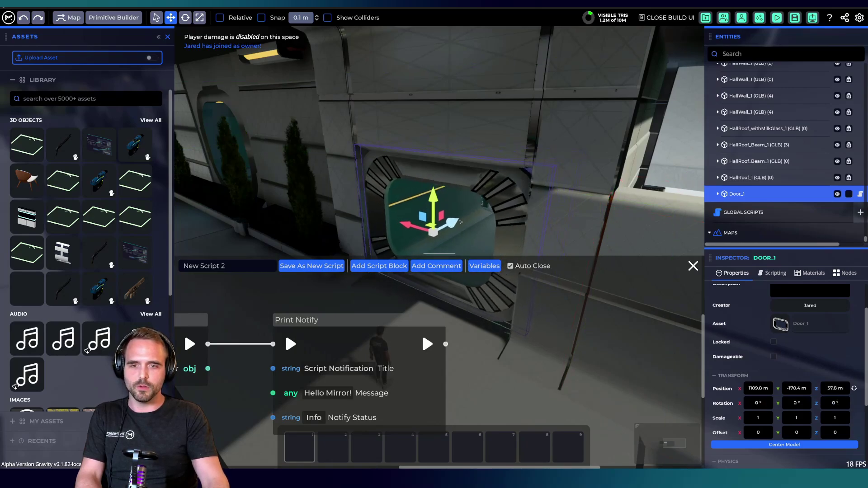
Try rotating the hall door and undo the rotation
key("e")
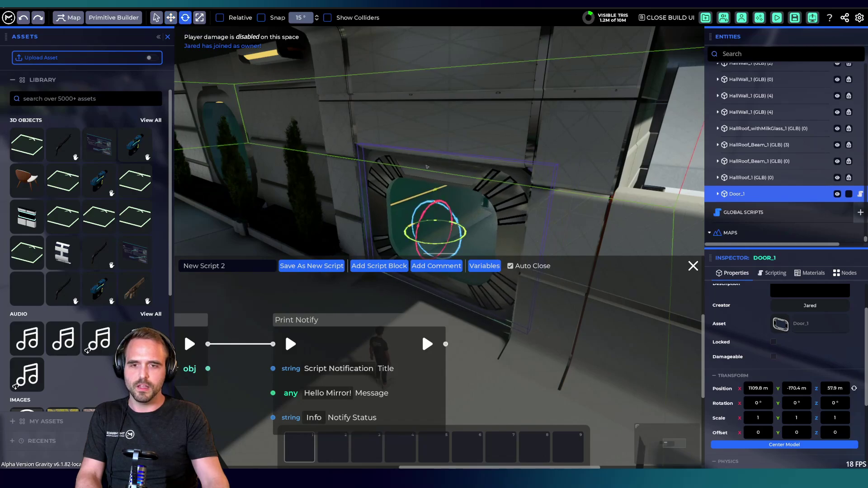
left_click_drag(461, 238, 423, 245)
key("ctrl+z")
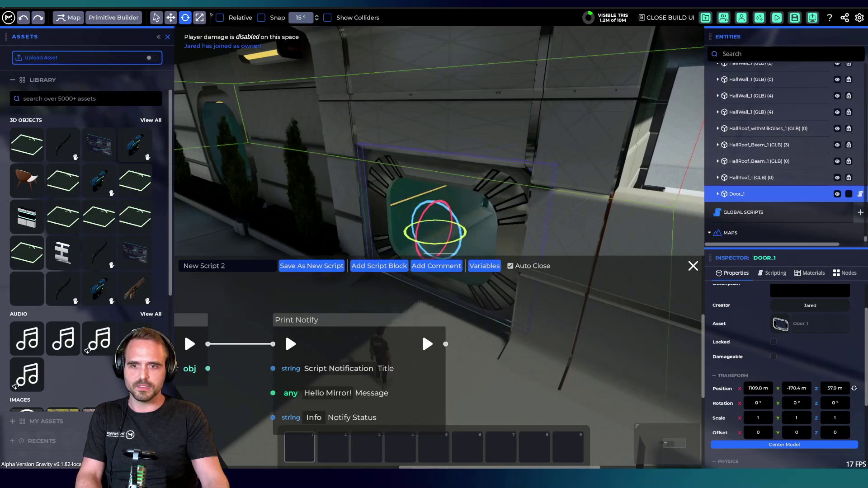
Try scaling the hall door along its axes and undo the scaling
key("r")
left_click_drag(457, 220, 427, 244)
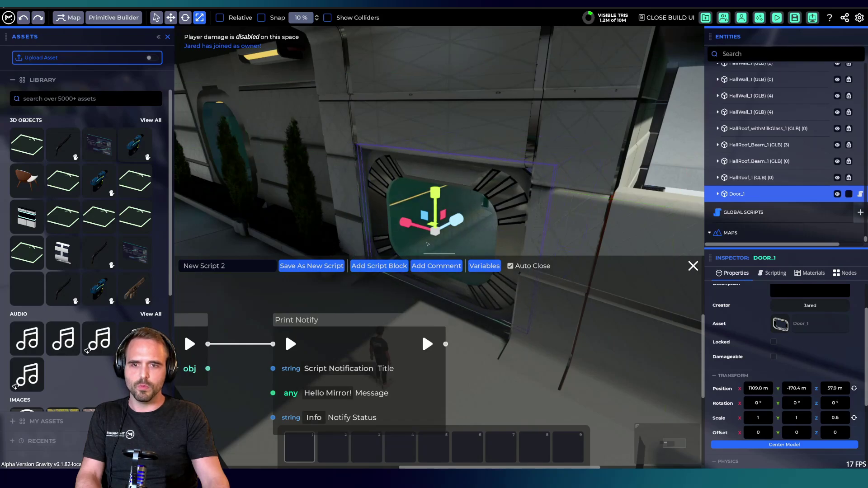
key("ctrl+z")
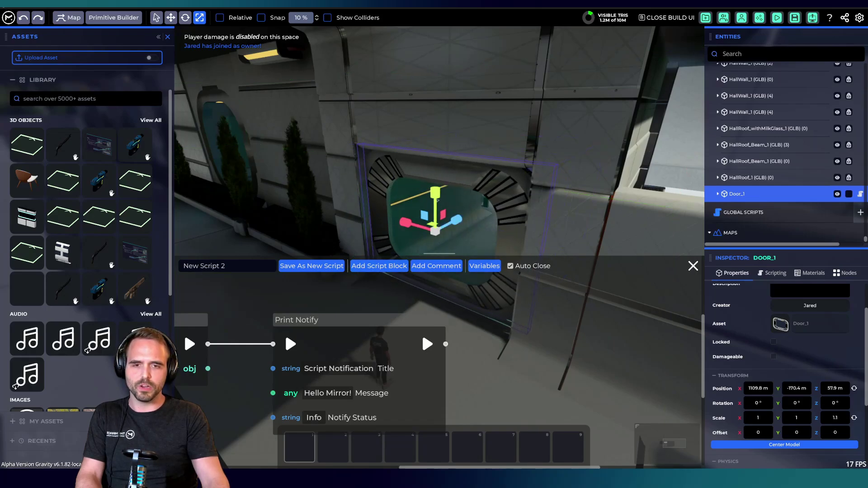
left_click_drag(438, 200, 456, 199)
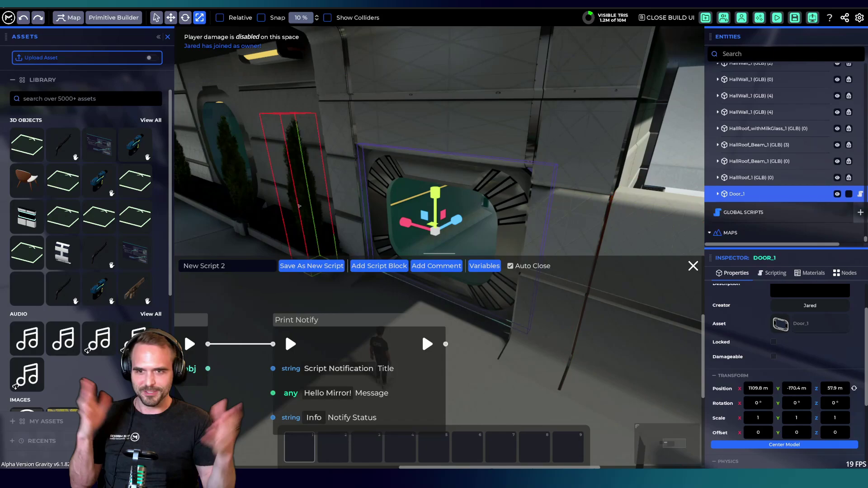
Deselect and reselect the hall door, and examine its transform and physics properties
left_click(307, 187)
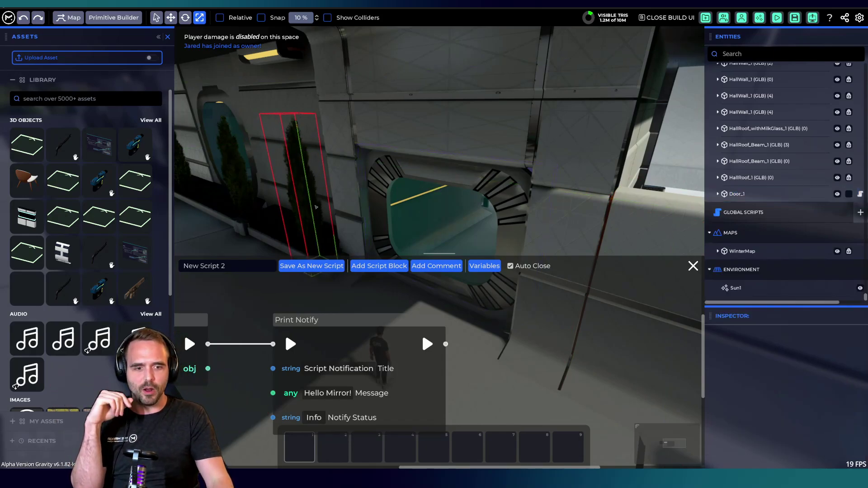
left_click(434, 212)
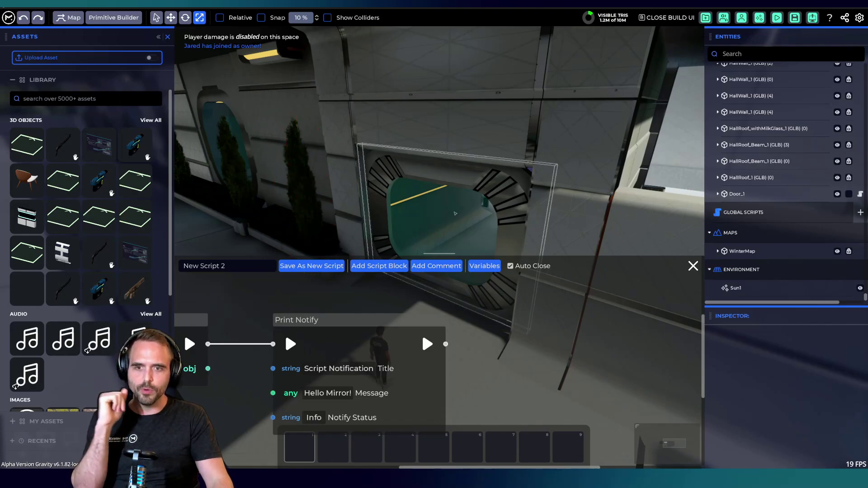
scroll(785, 404, "down", 3)
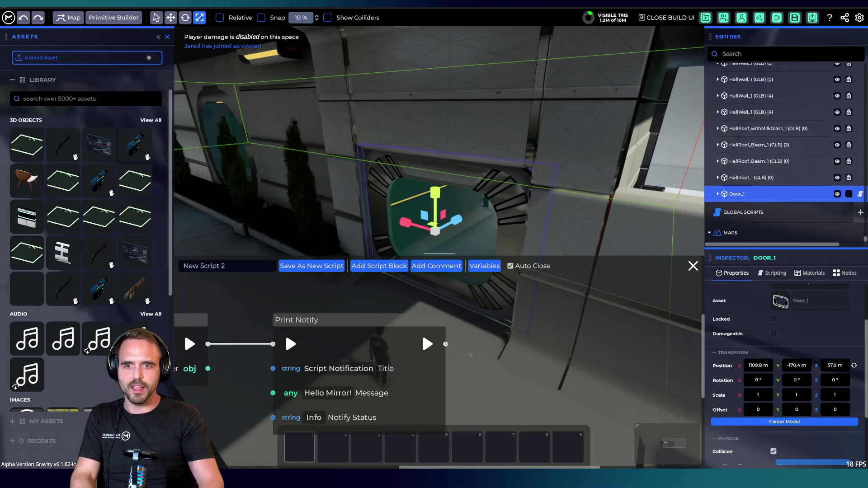
Add an Add To Position block connected to the Print Notify block's output, searching the script blocks for "position"
left_click_drag(446, 344, 507, 352)
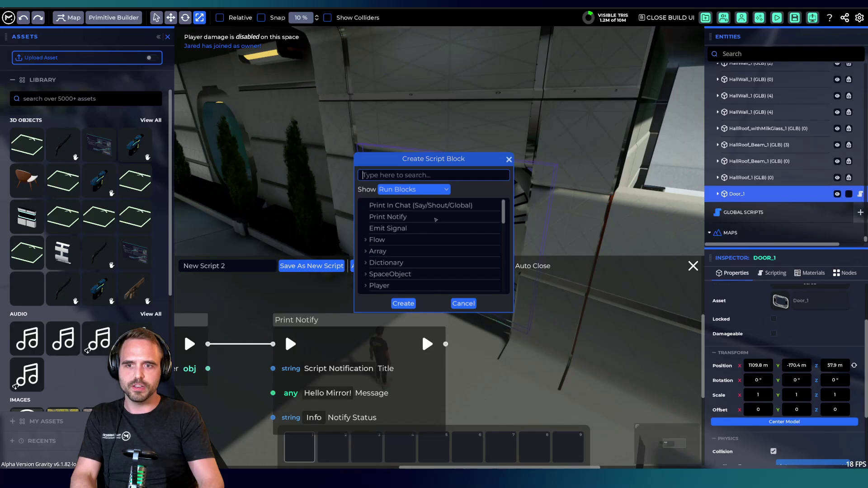
type("add to")
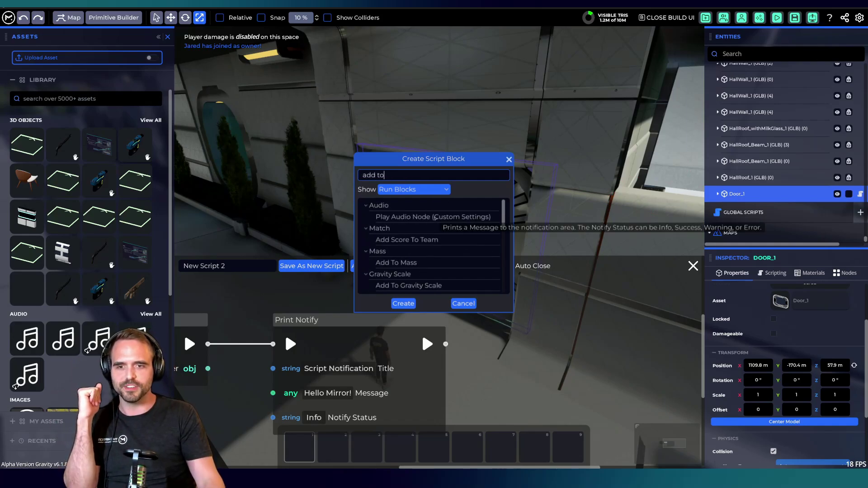
key("BackSpace")
key("BackSpace")
key("BackSpace")
key("BackSpace")
key("BackSpace")
key("BackSpace")
type("position")
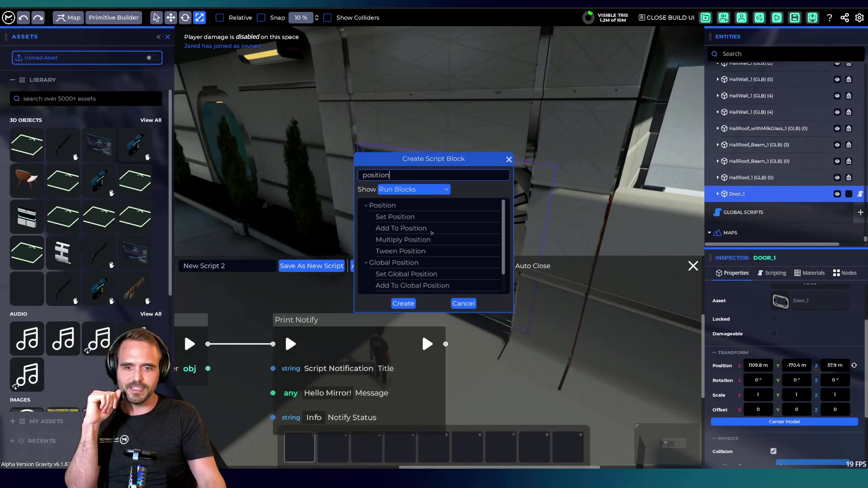
double_click(432, 233)
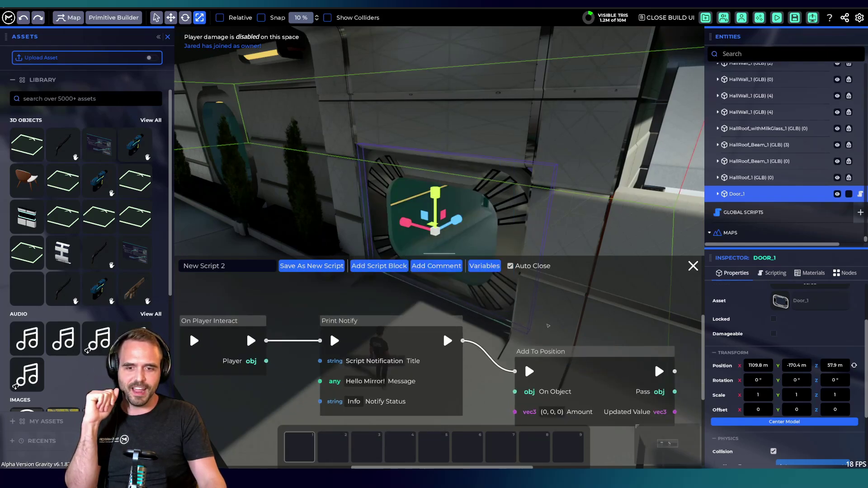
Set the Add To Position block's Amount to (3, 0, 0)
scroll(548, 326, "down", 2)
middle_click_drag(548, 326, 475, 304)
scroll(478, 306, "up", 2)
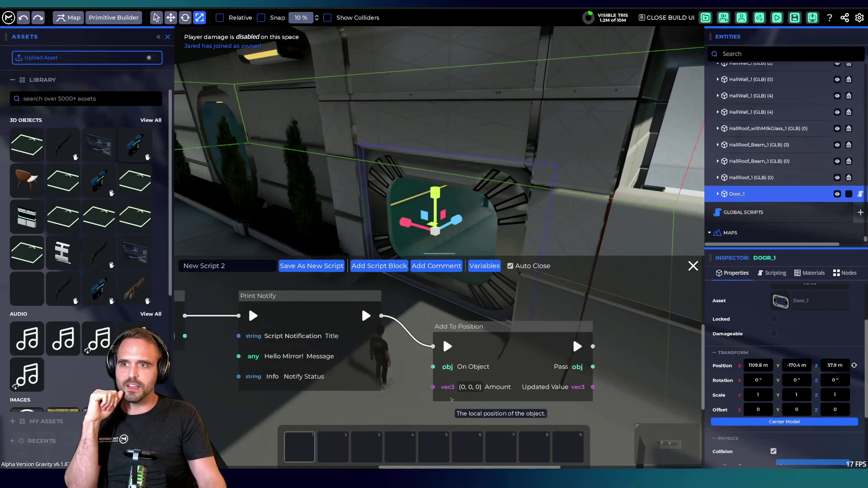
left_click(471, 387)
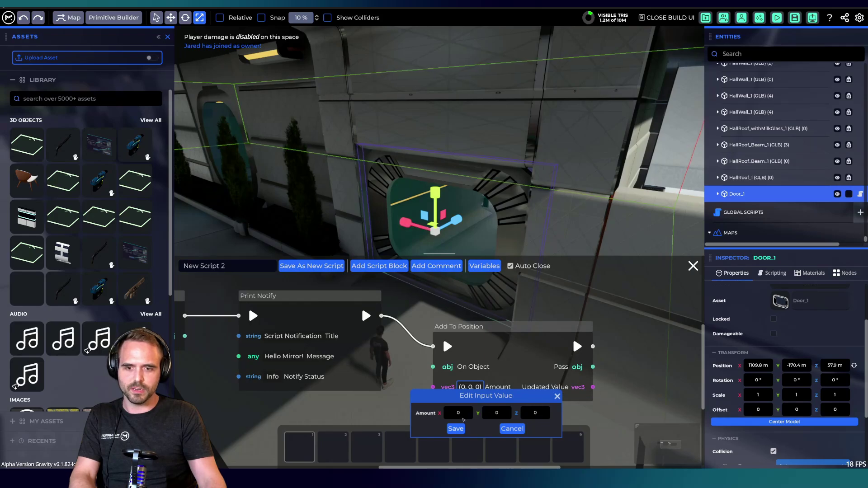
left_click(456, 413)
type("3")
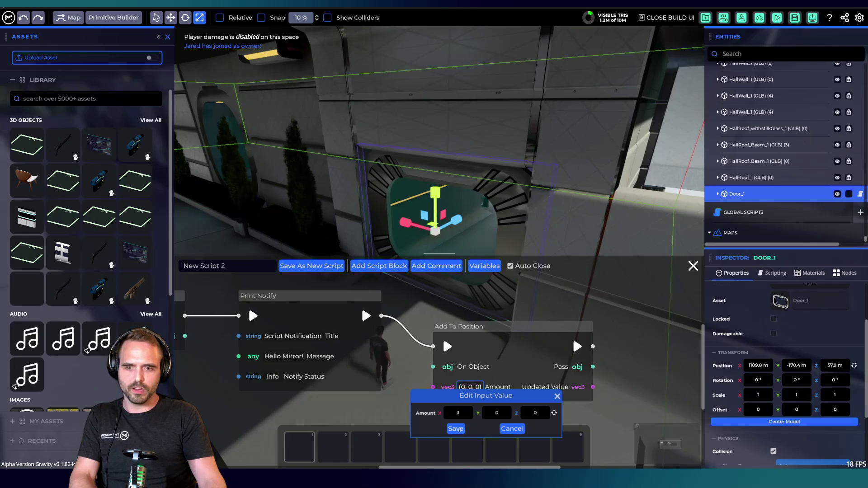
left_click(463, 427)
Switch to move mode, test-run the Add To Position block, undo the door's move, and run the block again
left_click(171, 18)
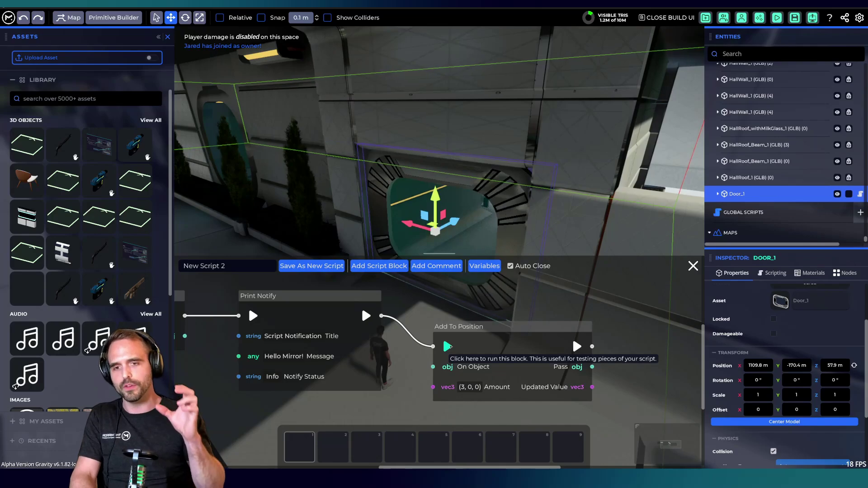
left_click(448, 347)
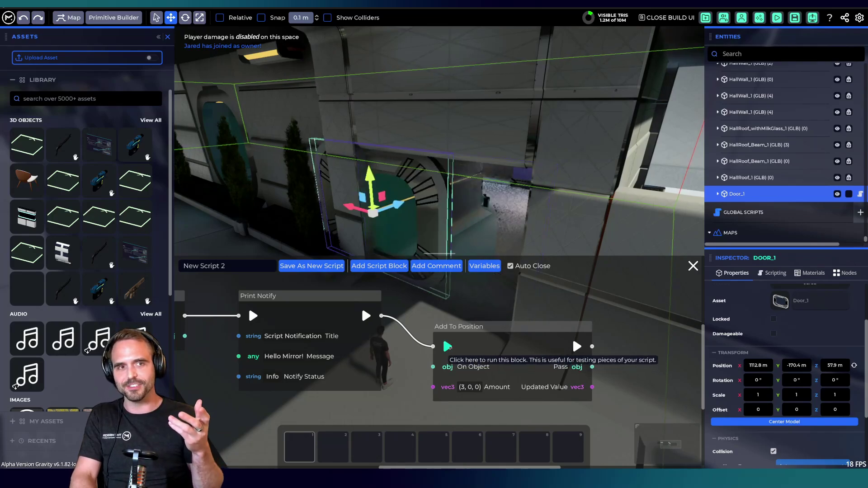
key("ctrl+z")
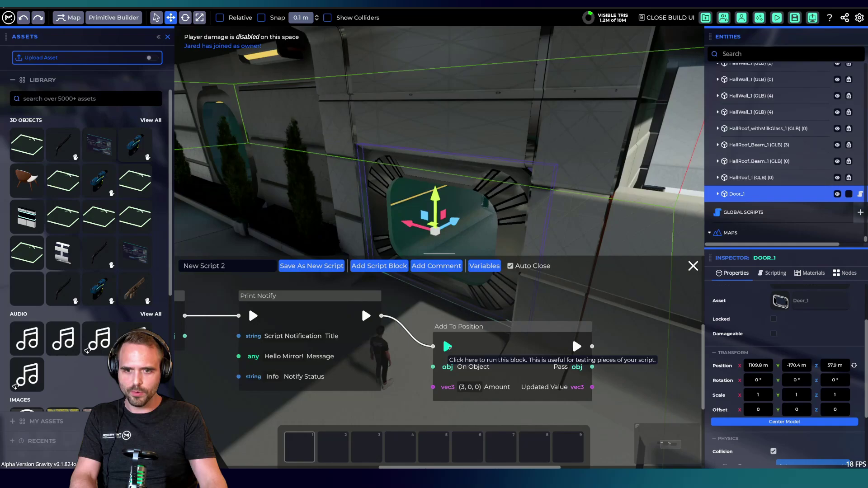
left_click(448, 346)
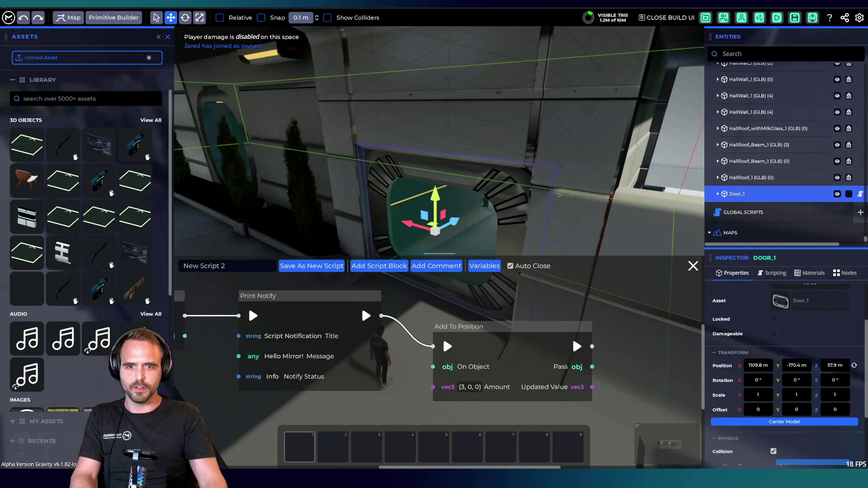
Deselect the hall door, select it again, and view it from a slightly different angle
left_click(608, 226)
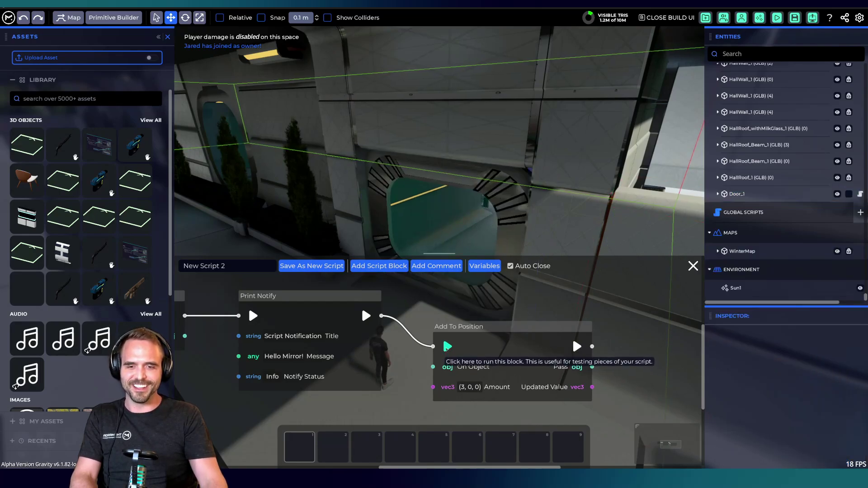
left_click(470, 230)
right_click_drag(453, 217, 468, 247)
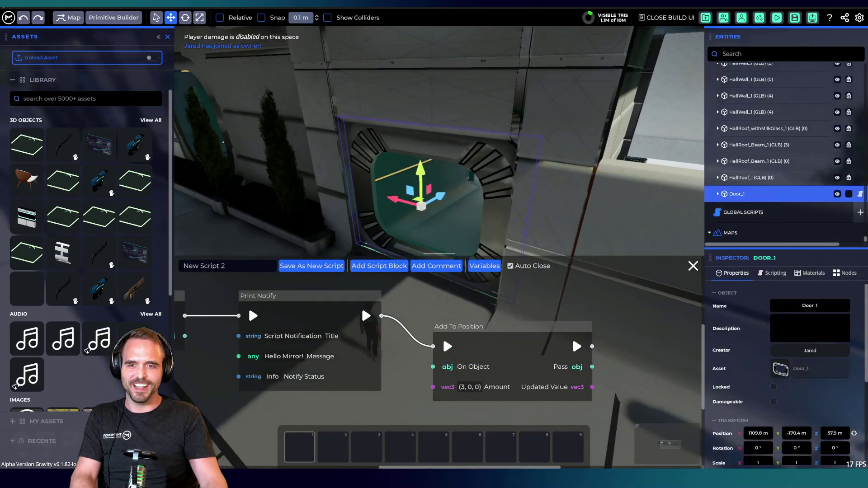
Reposition the Add To Position block slightly nearer to the Print Notify block in the script graph
left_click_drag(526, 327, 518, 319)
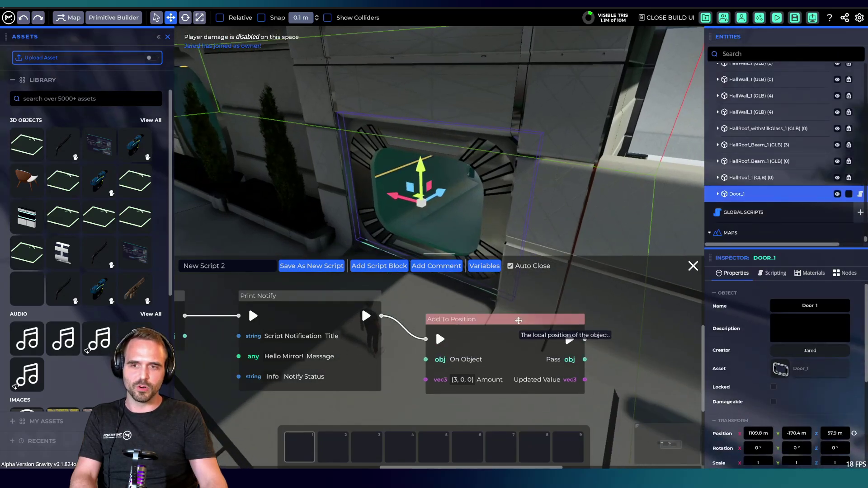
middle_click_drag(623, 337, 597, 336)
left_click_drag(597, 336, 494, 334)
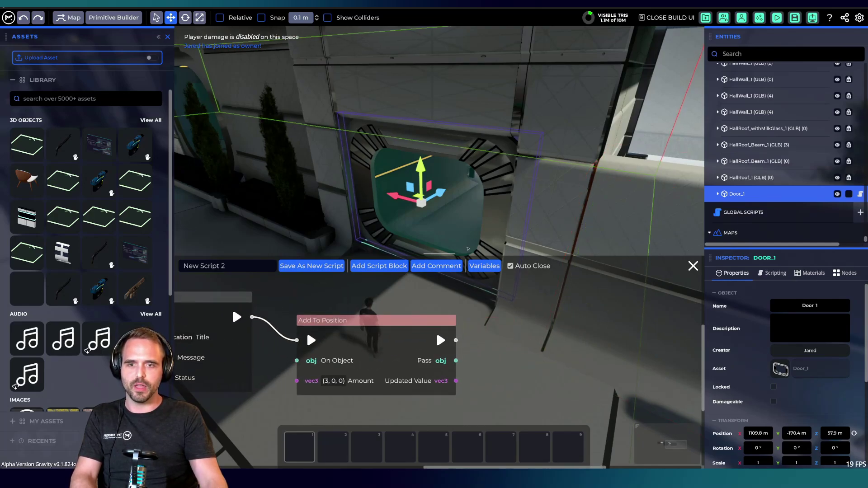
Leave build mode, walk up to the hall door, interact with it, and back away to view the doorway
left_click(468, 249)
key("b")
key("w")
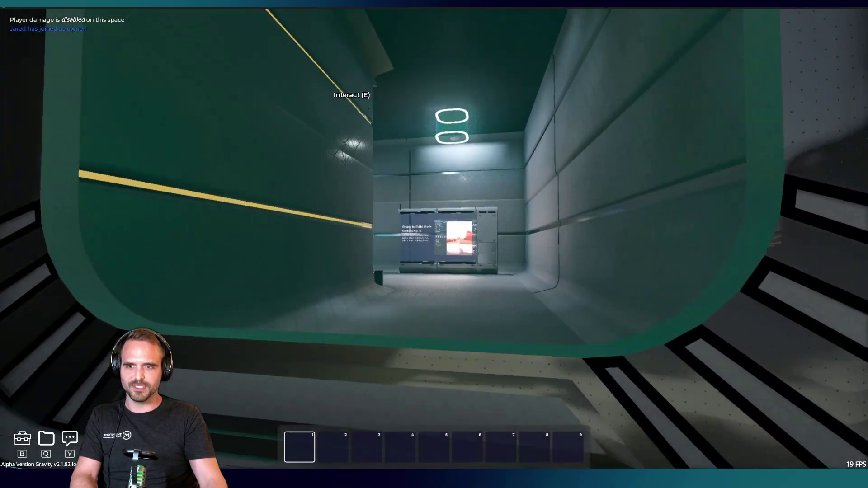
key("e")
key("s")
key("s")
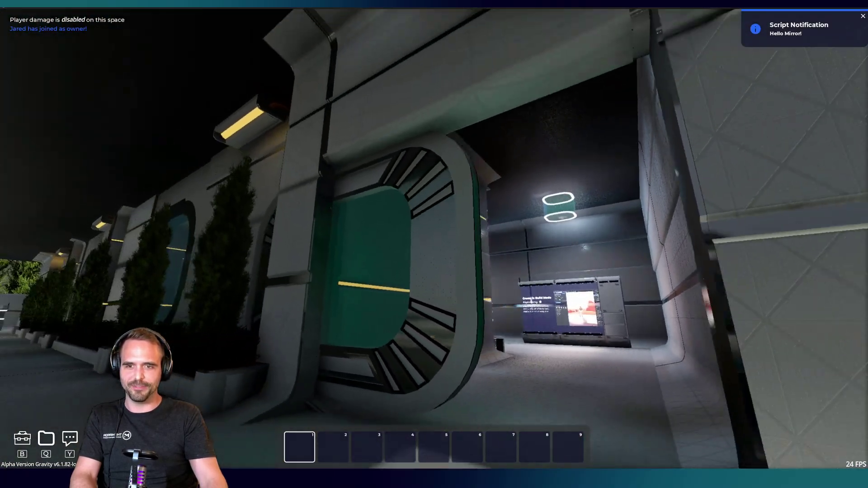
key("s")
key("a")
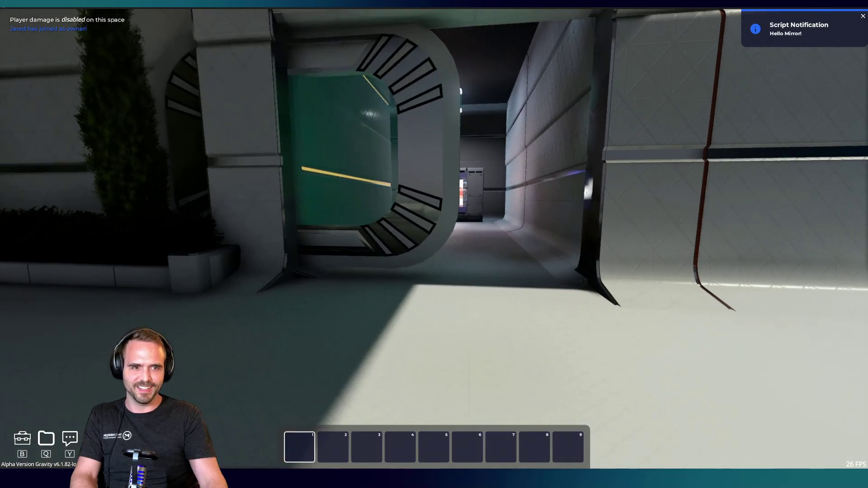
Reopen the door's script in build mode, set the Add To Position block's Amount to (6, 0, 0), and test-run the block
key("b")
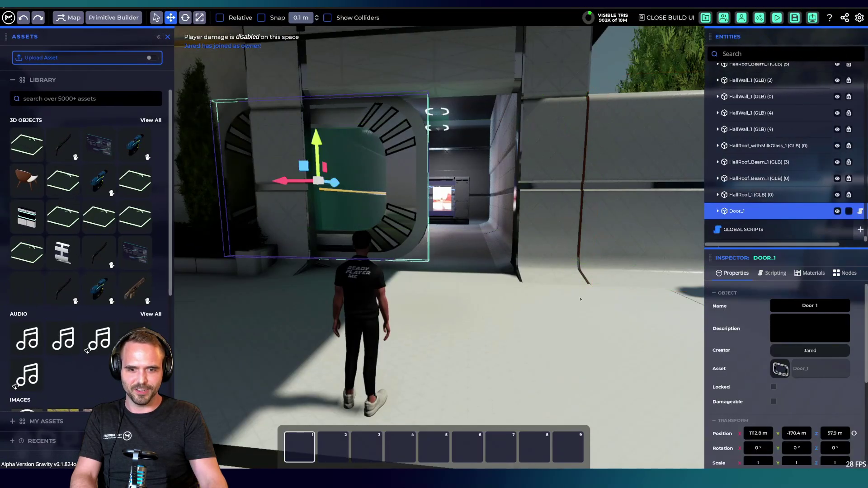
left_click(772, 273)
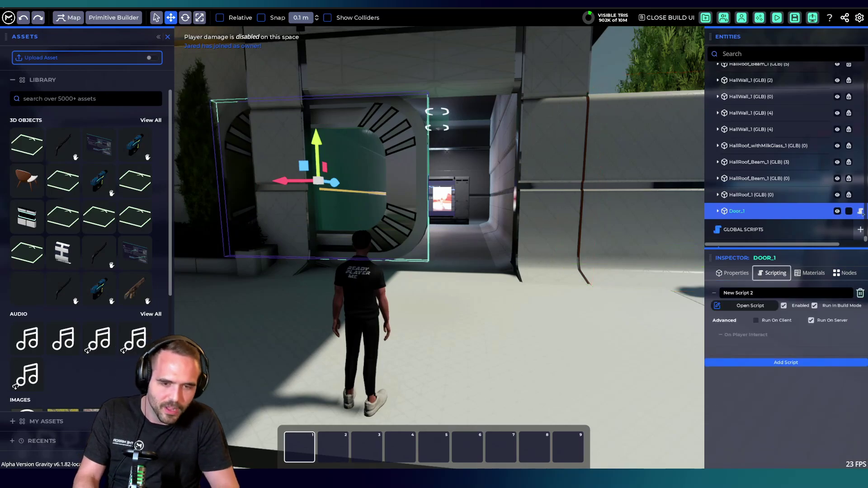
left_click(861, 211)
left_click(548, 412)
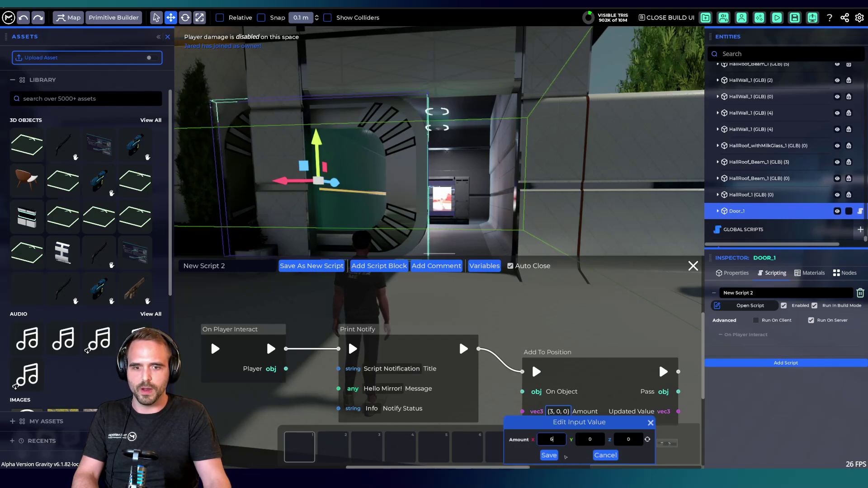
left_click(549, 455)
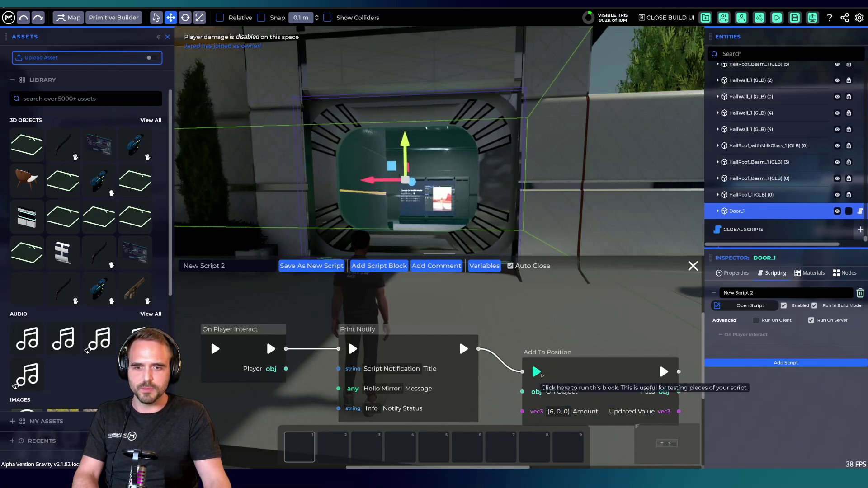
left_click(537, 372)
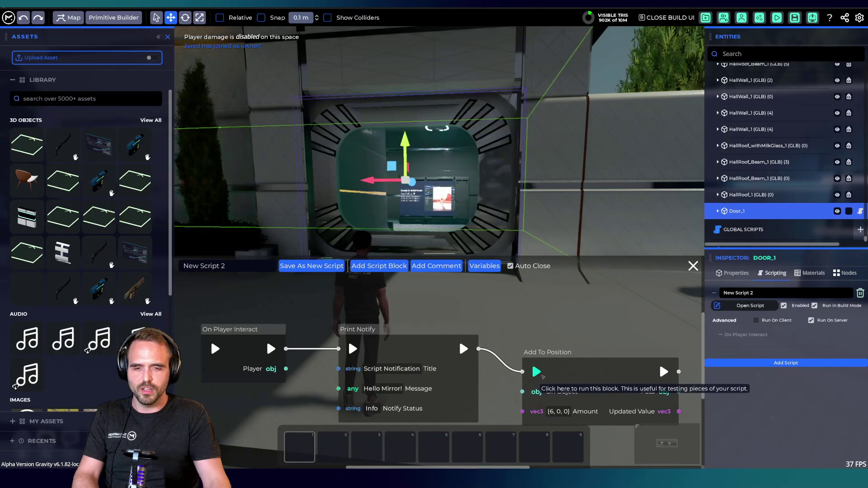
Add a Wait (Async) block from the Add To Position block's output, searching the script blocks for "wait", and place it beside that block
middle_click_drag(695, 377, 479, 349)
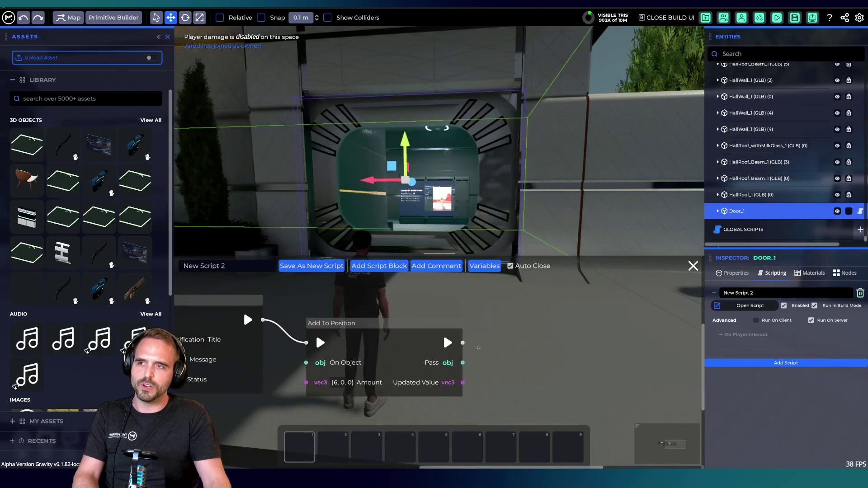
left_click_drag(463, 344, 498, 348)
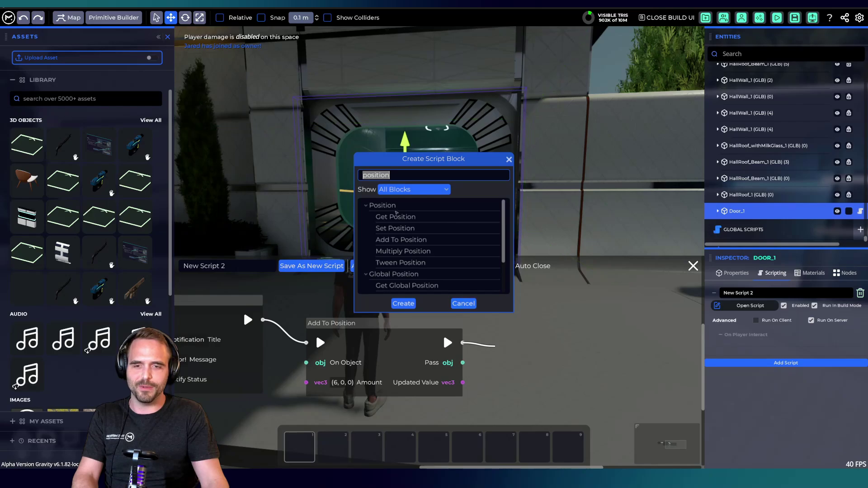
type("wait")
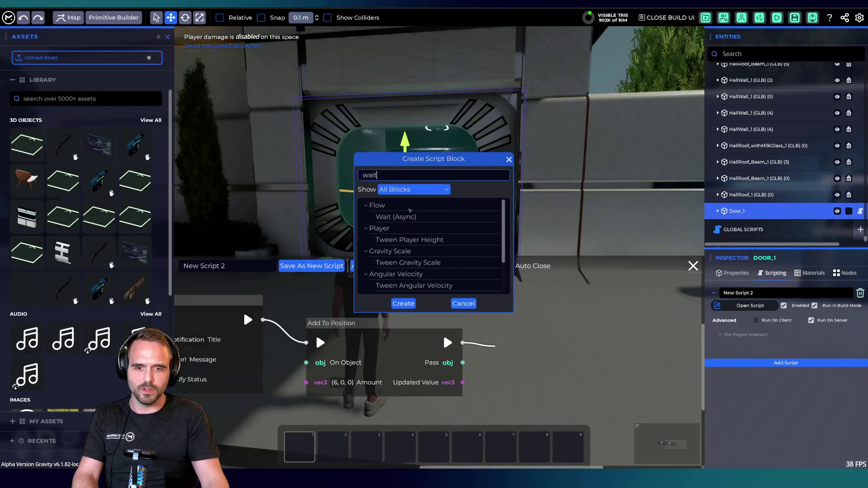
key("Return")
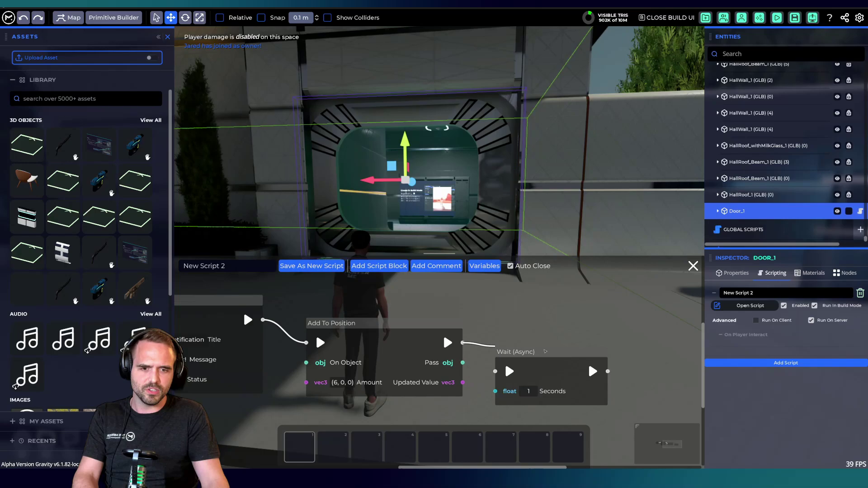
left_click_drag(537, 354, 586, 332)
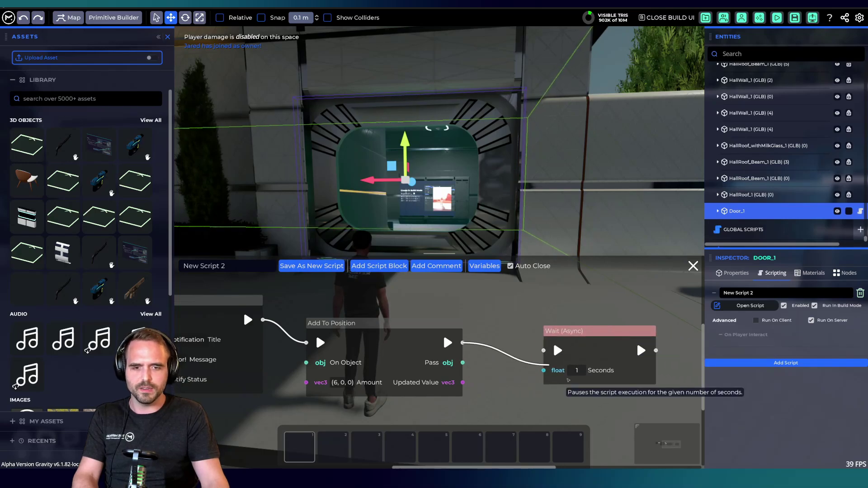
Set the Wait (Async) block's Seconds to 2 and shift the block closer to Add To Position
left_click(577, 370)
double_click(575, 399)
type("2")
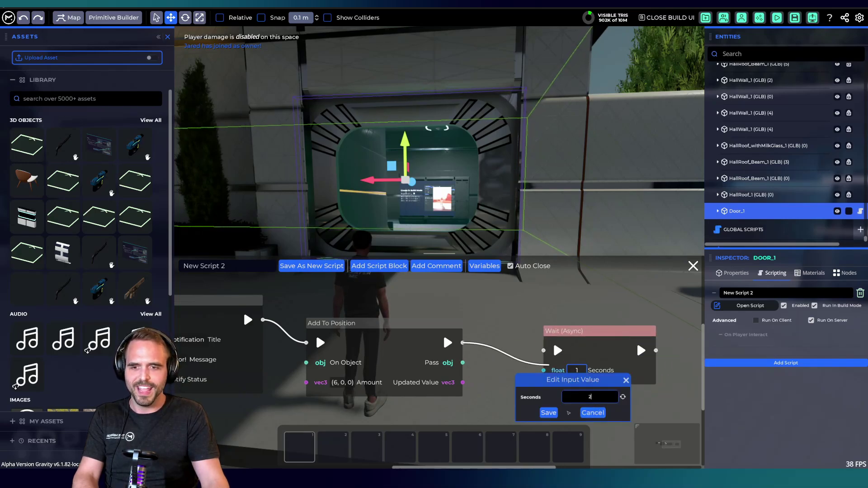
left_click(550, 412)
left_click_drag(577, 331, 555, 330)
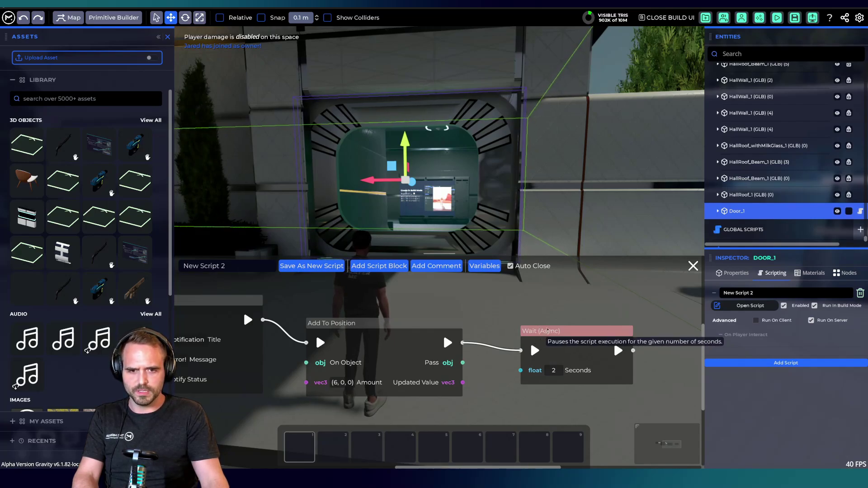
Space the Wait (Async) block farther from Add To Position and reconnect Add To Position's run output to its input
left_click_drag(546, 329, 618, 337)
middle_click_drag(618, 338, 573, 335)
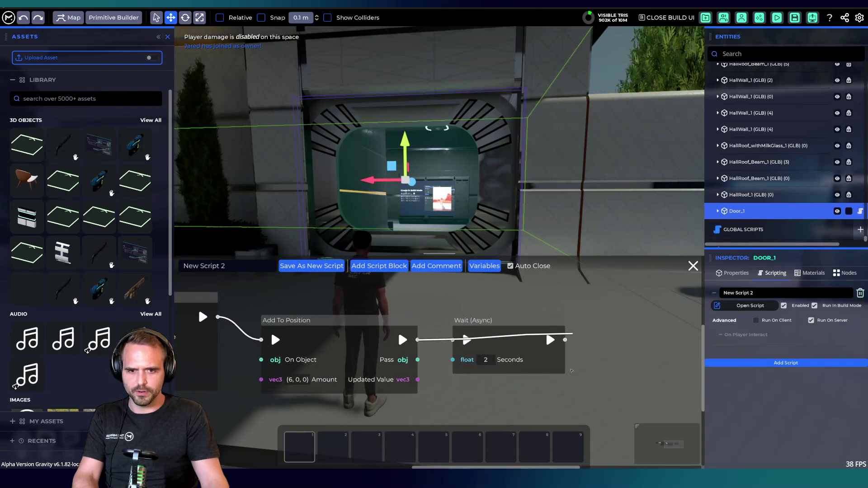
left_click_drag(533, 321, 666, 339)
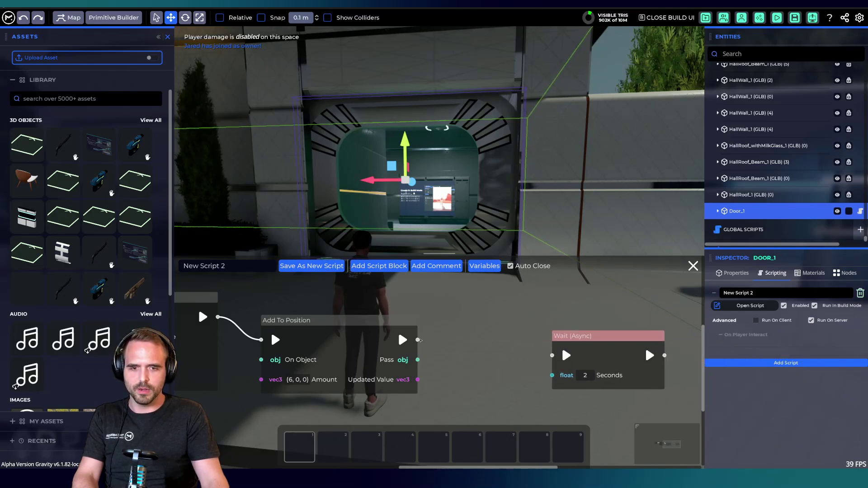
left_click_drag(417, 340, 553, 356)
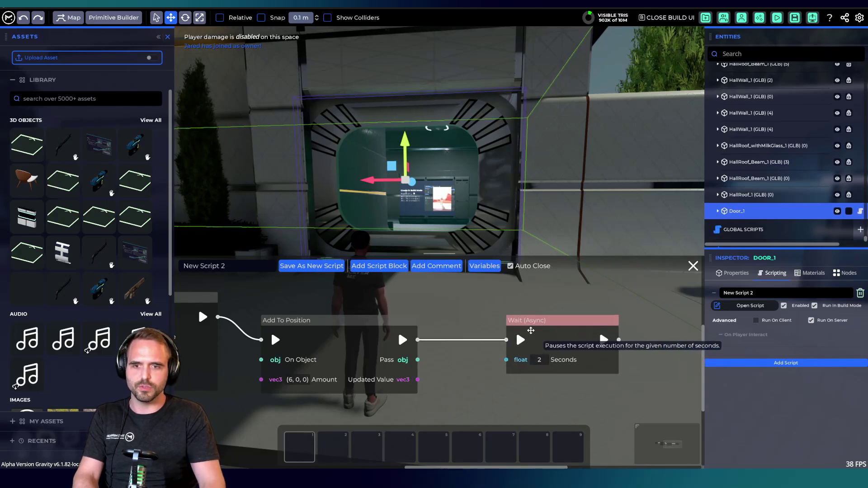
left_click_drag(577, 344, 577, 345)
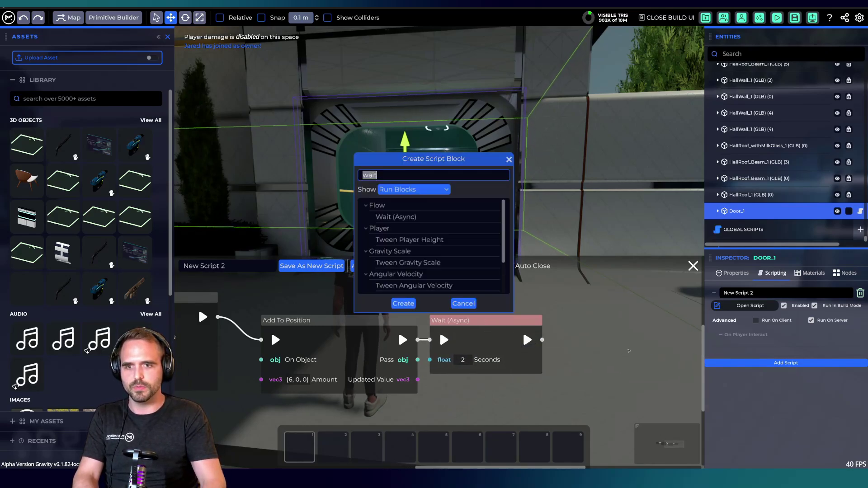
type("add to")
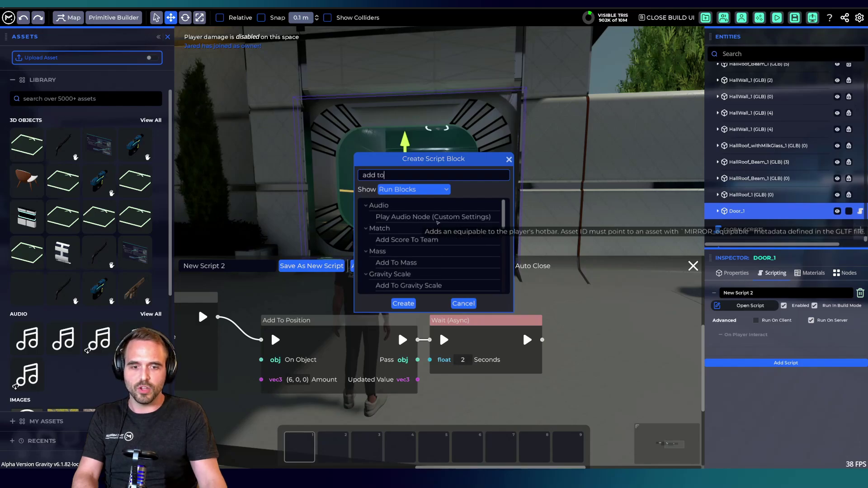
type(" posi")
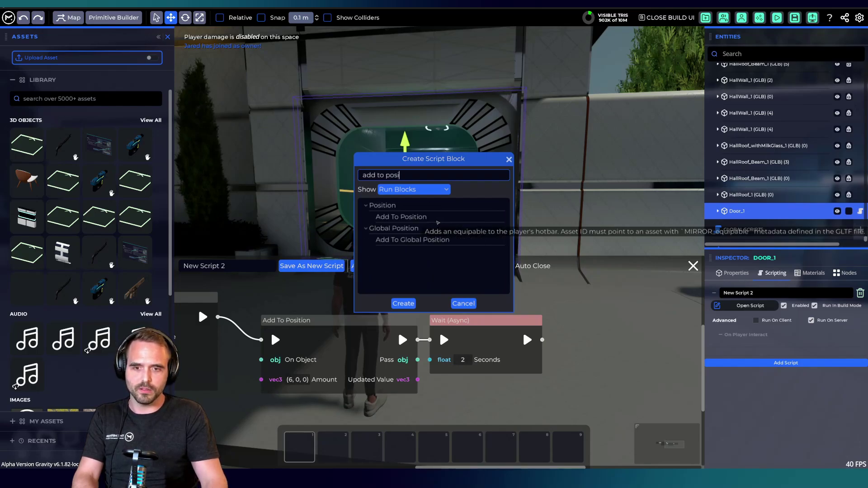
double_click(438, 221)
middle_click_drag(644, 336, 515, 299)
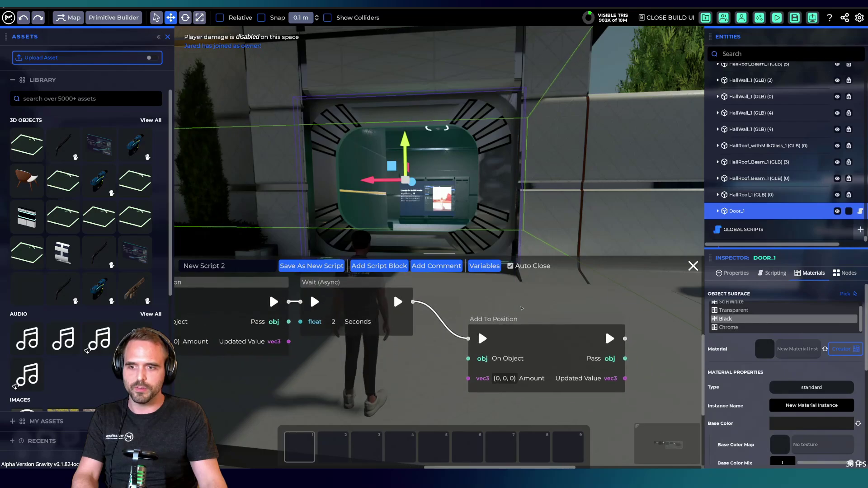
left_click(540, 318)
key("Delete")
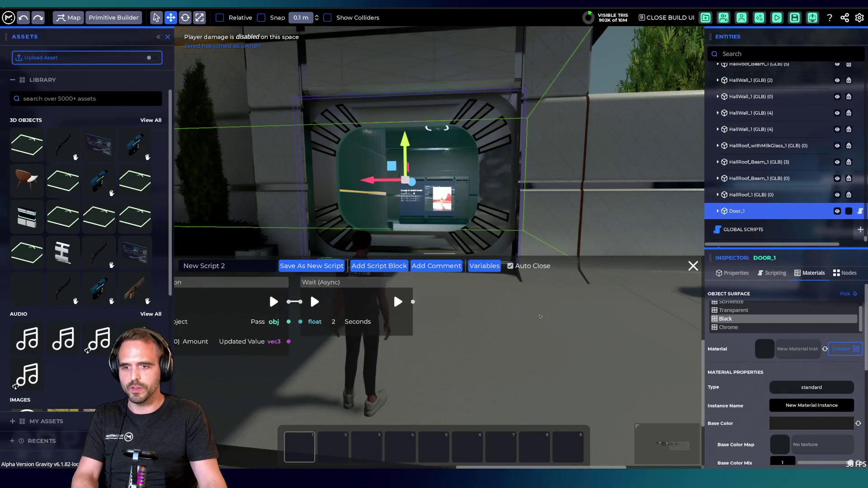
Duplicate the Add To Position block, place the copy after the Wait (Async) block, and connect Wait's run output to it
left_click_drag(394, 292, 433, 303)
left_click(226, 294)
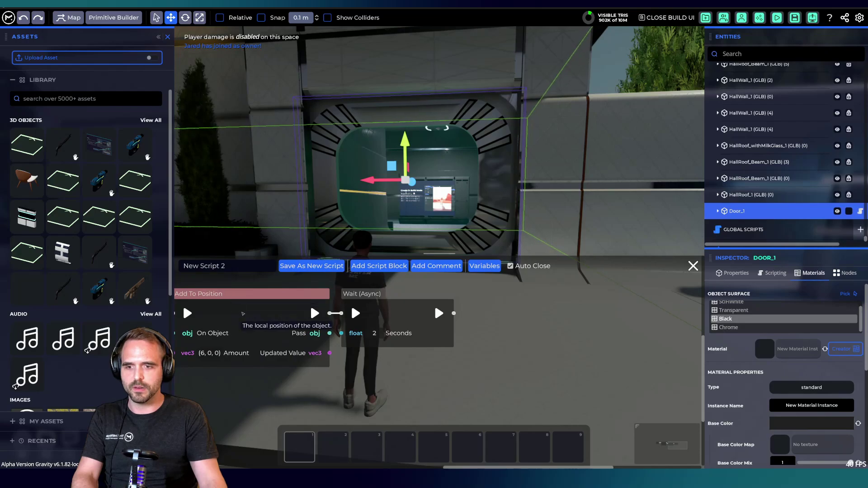
key("ctrl+c")
key("ctrl+v")
left_click_drag(286, 284, 256, 294)
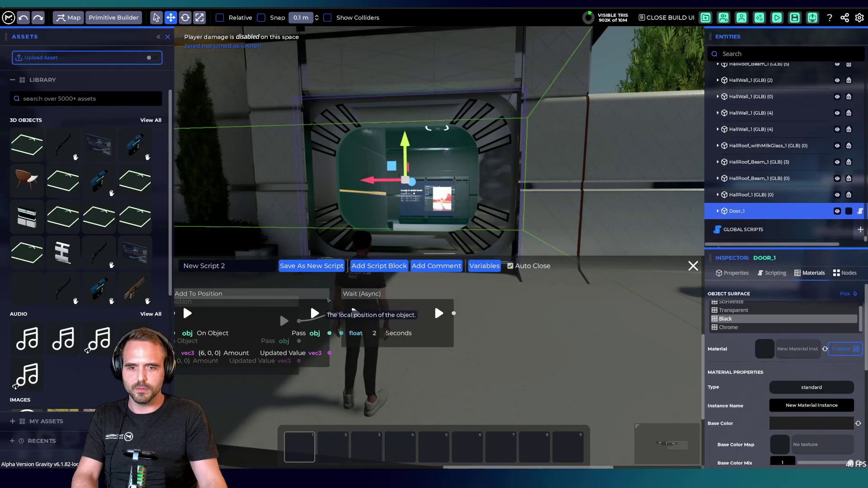
left_click_drag(319, 294, 641, 302)
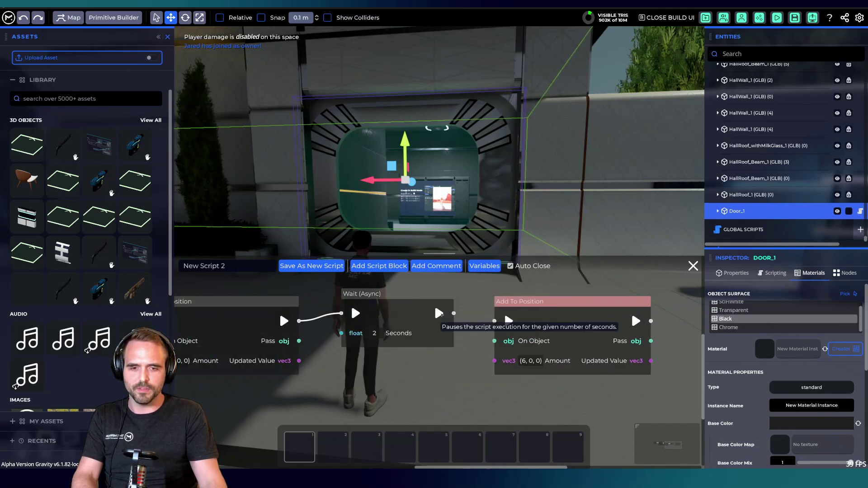
left_click_drag(489, 325, 495, 321)
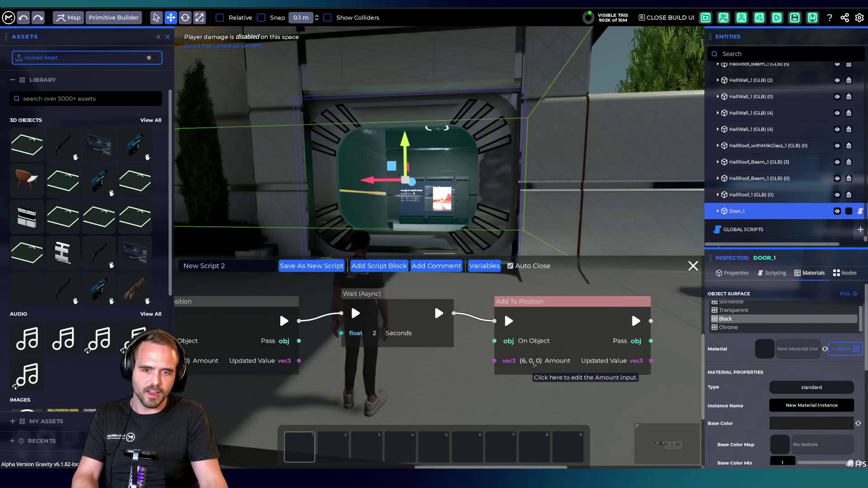
Set the duplicated Add To Position block's Amount to (-6, 0, 0)
left_click(530, 360)
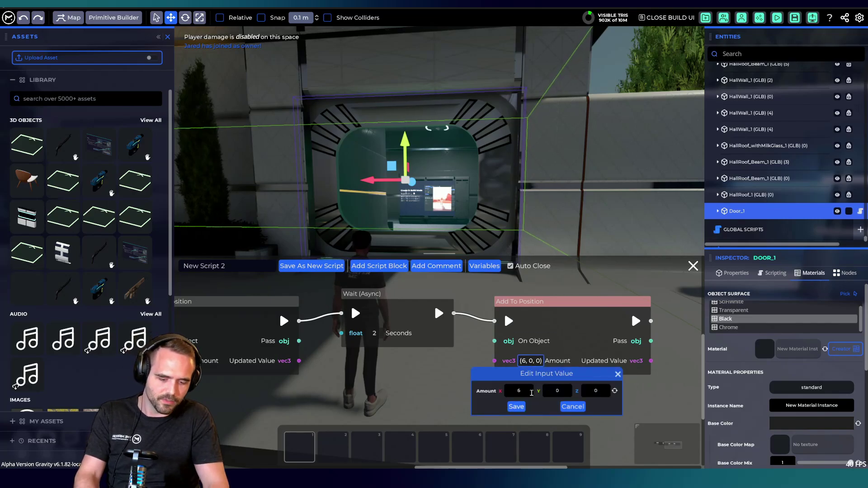
left_click(515, 391)
double_click(516, 392)
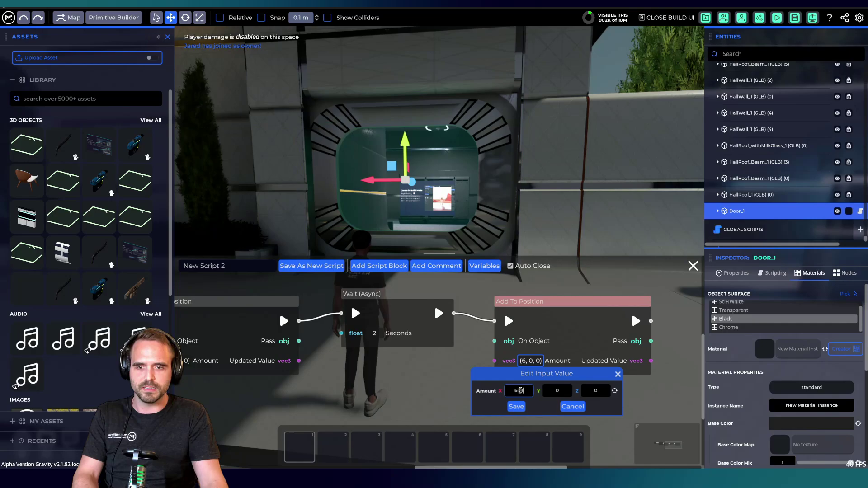
type("-6")
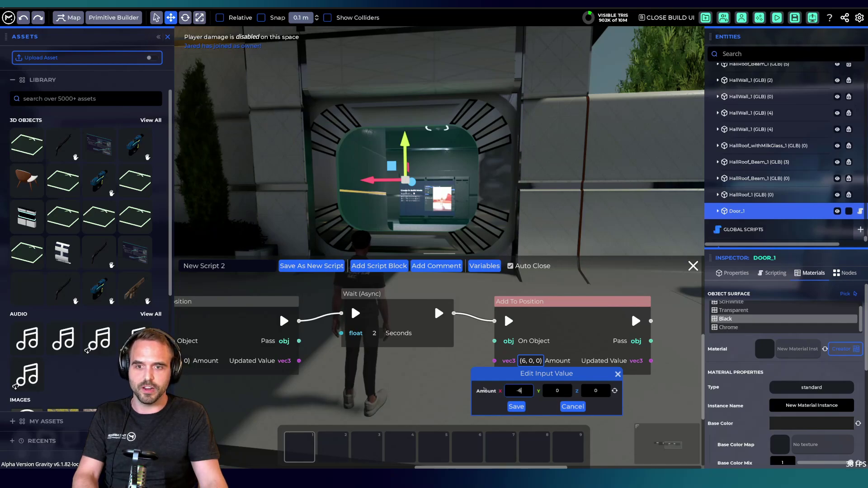
left_click(509, 408)
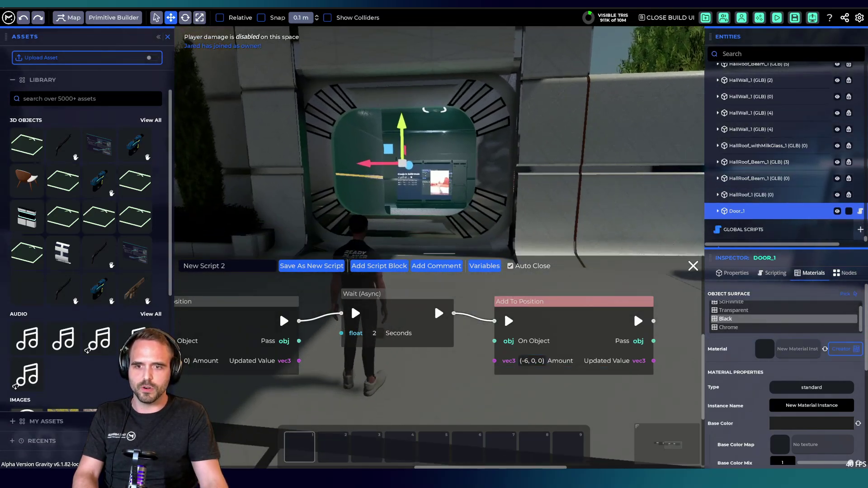
Leave build mode, approach the hall door, and interact with it to test the timed open-and-close script
key("b")
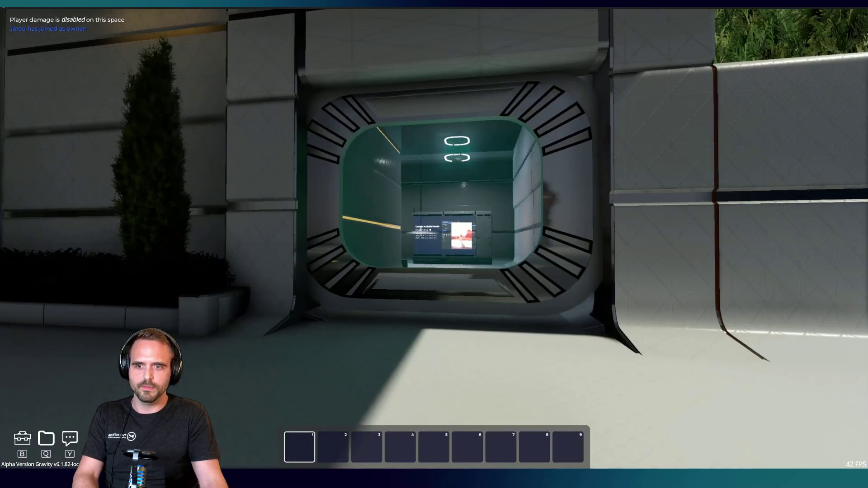
key("w")
key("e")
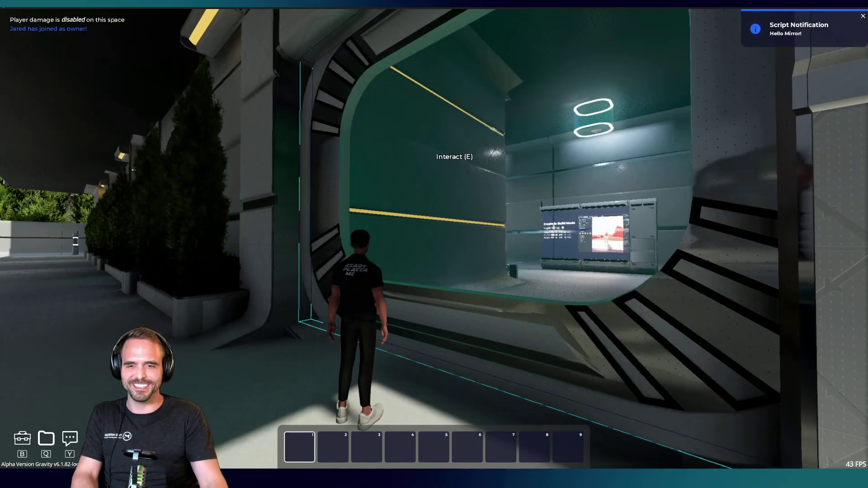
Interact with the hall door again, walk through to check its timed opening and closing, and return to build mode
key("s")
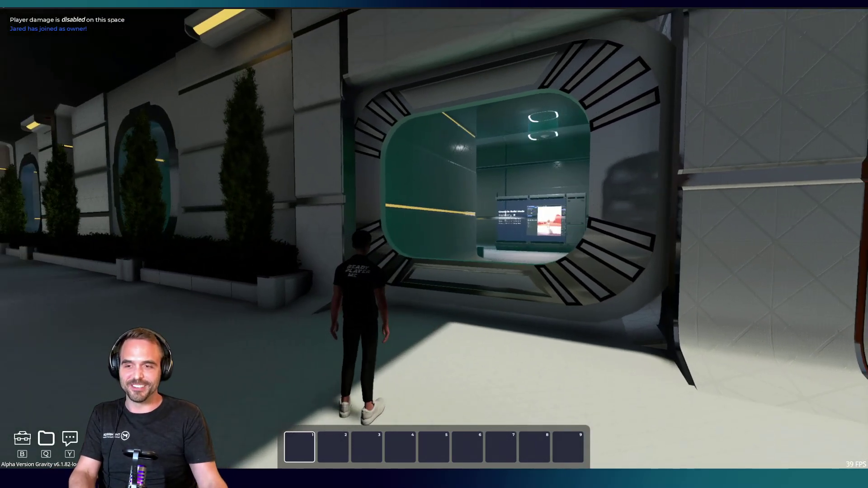
key("w")
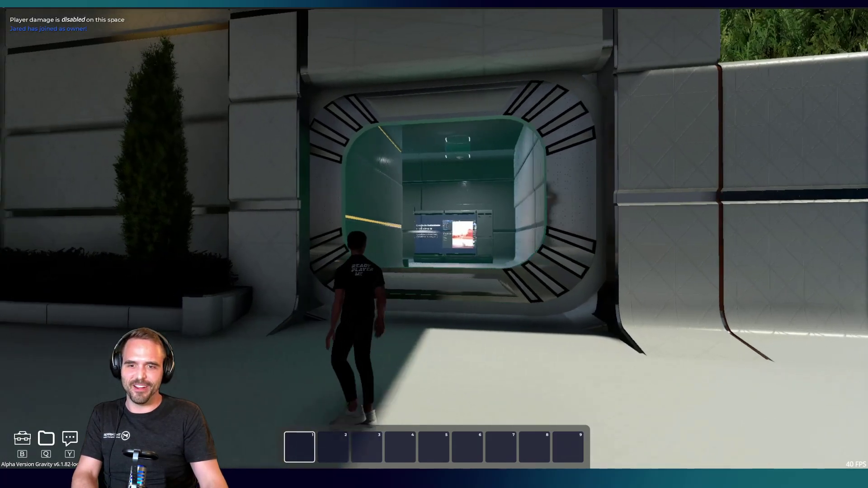
key("d")
key("d")
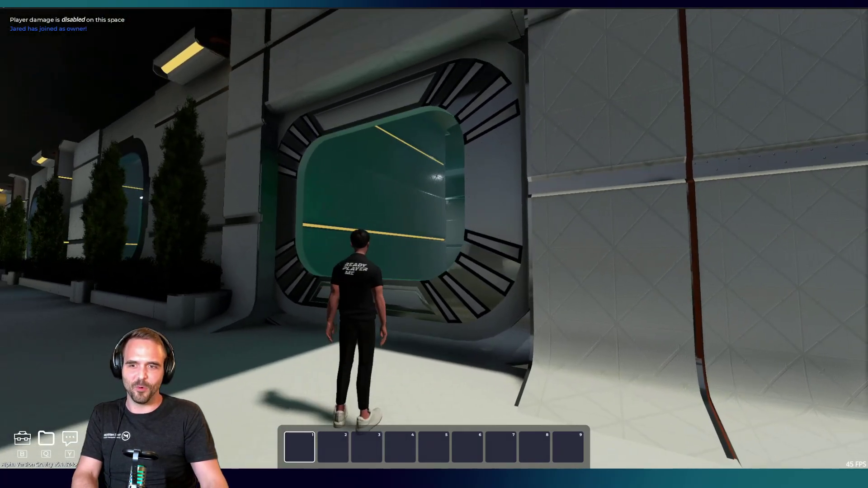
key("w")
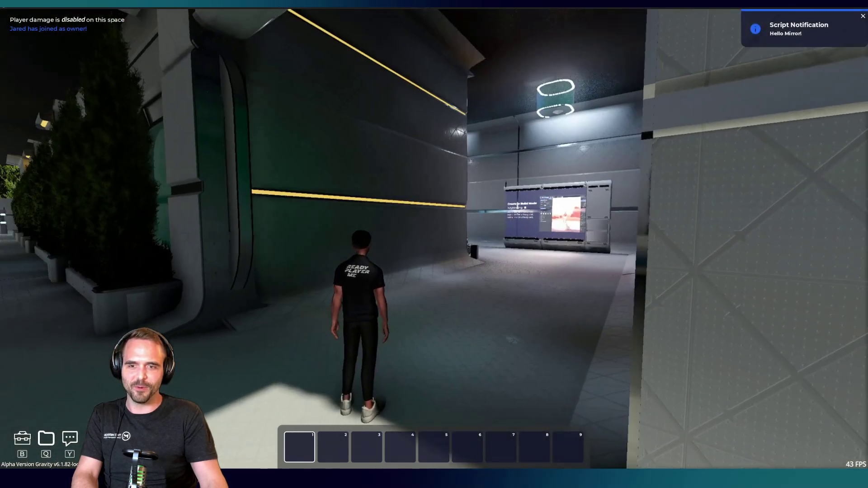
key("s")
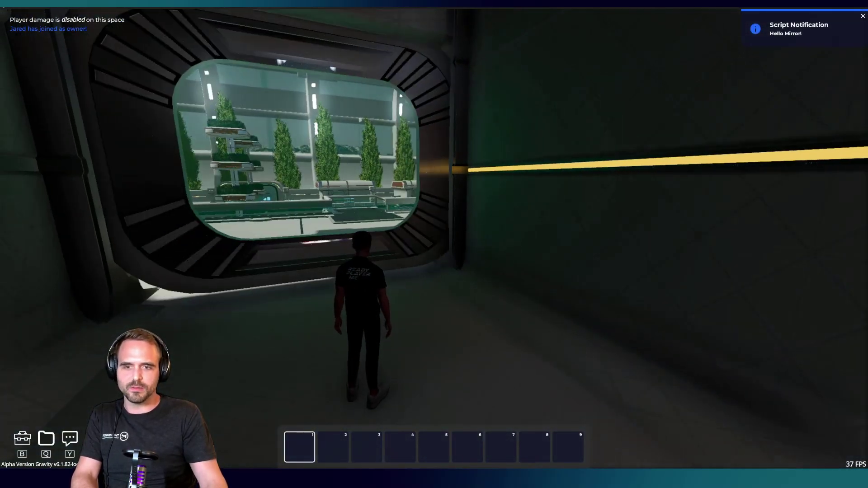
key("w")
key("w")
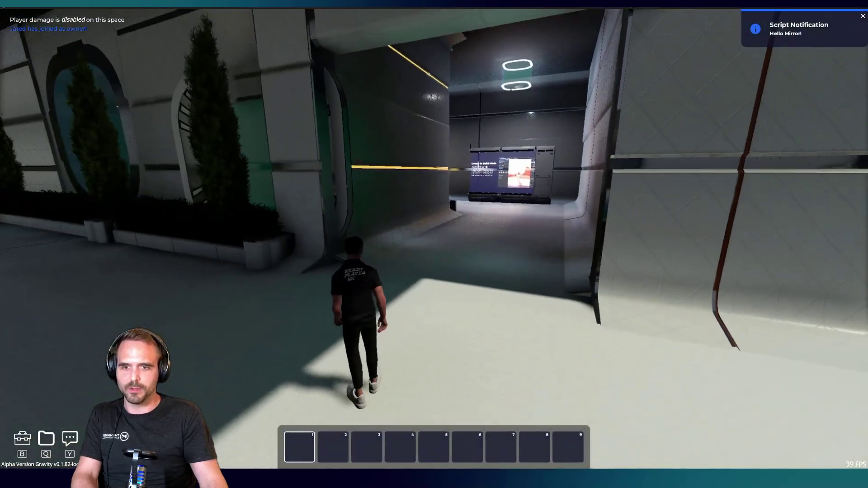
key("b")
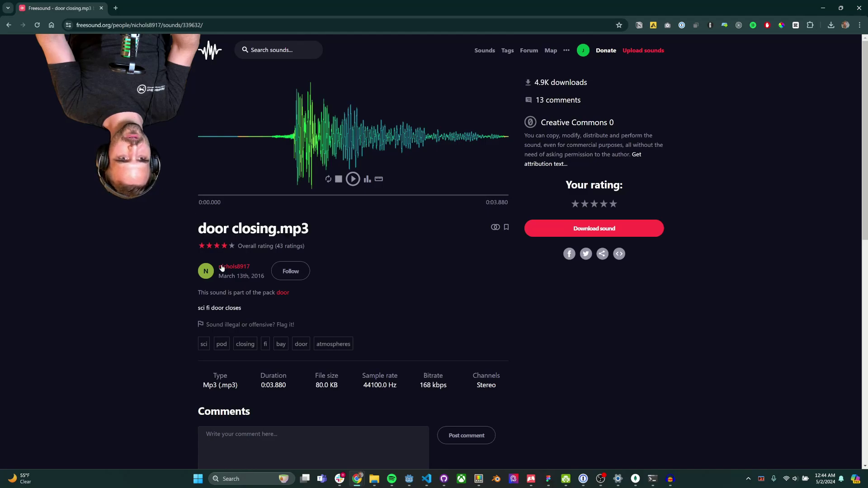
Play the door closing.mp3 sound on Freesound and view its edited waveform in Audacity
left_click(353, 179)
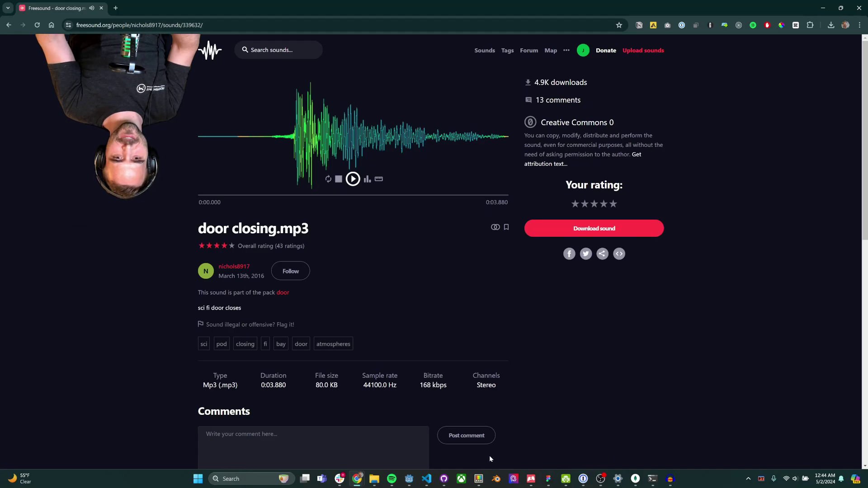
left_click(671, 480)
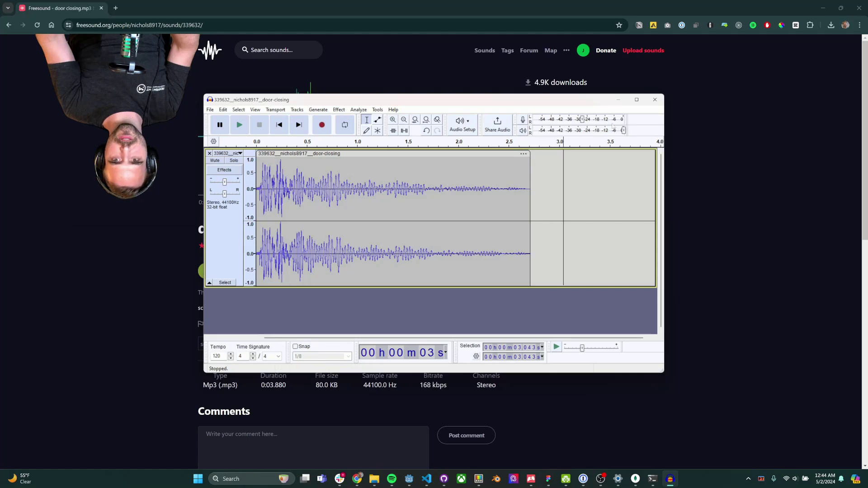
left_click(710, 164)
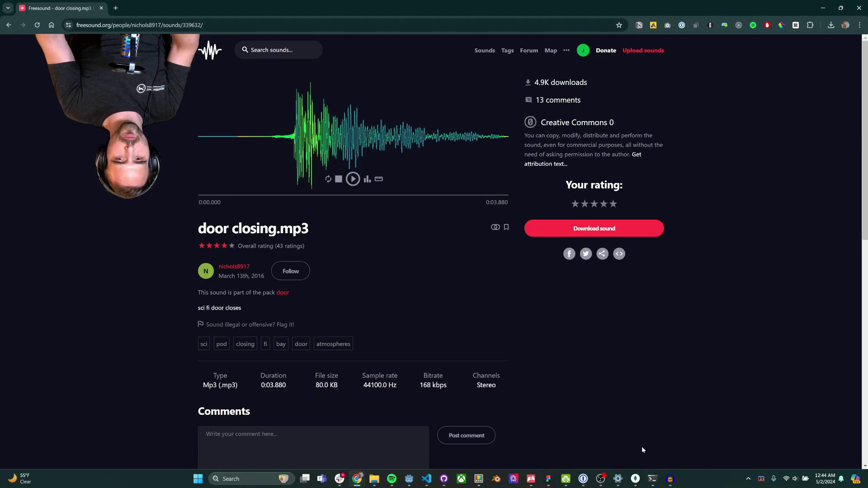
left_click(671, 479)
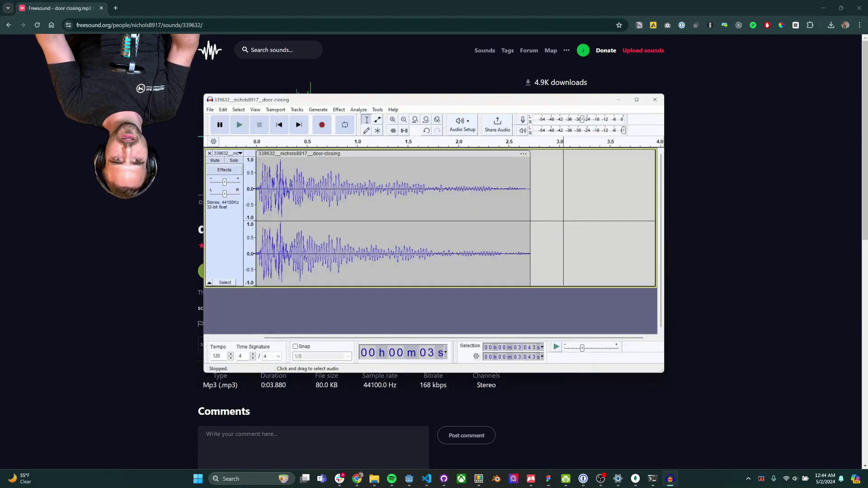
left_click(721, 326)
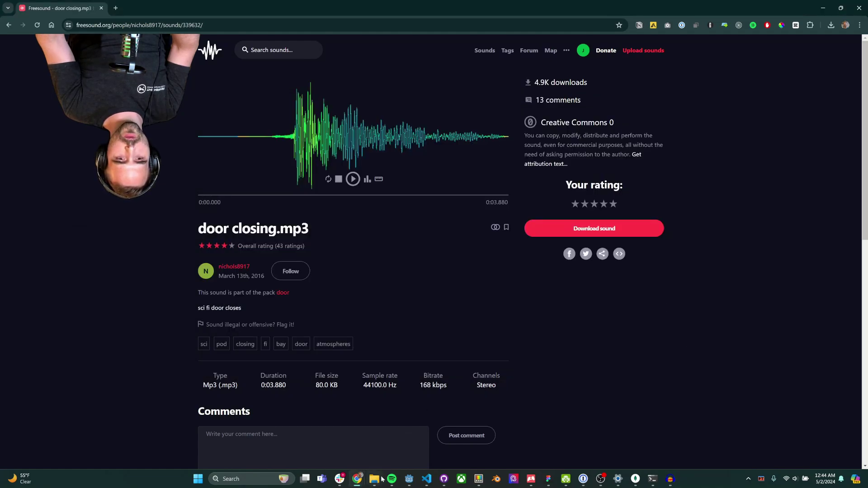
Back in The Mirror, upload door.wav from the Tutorial Series downloads folder to My Assets and list all audio assets
mouse_move(378, 484)
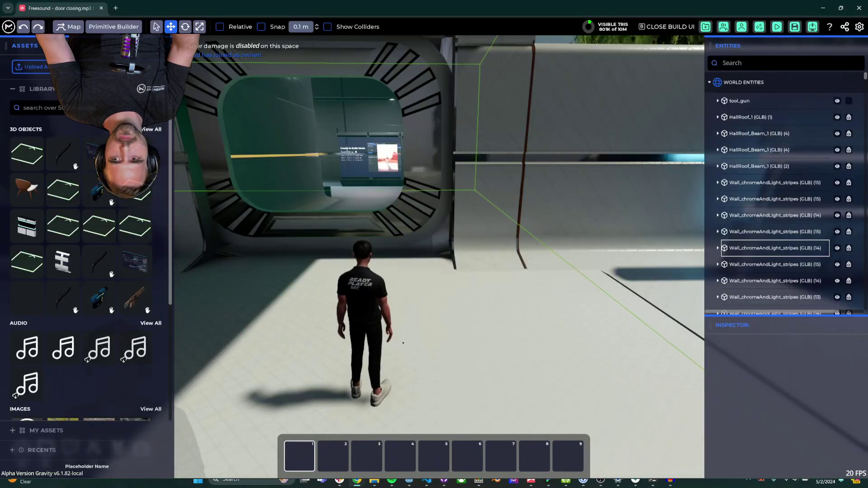
right_click_drag(201, 277, 202, 277)
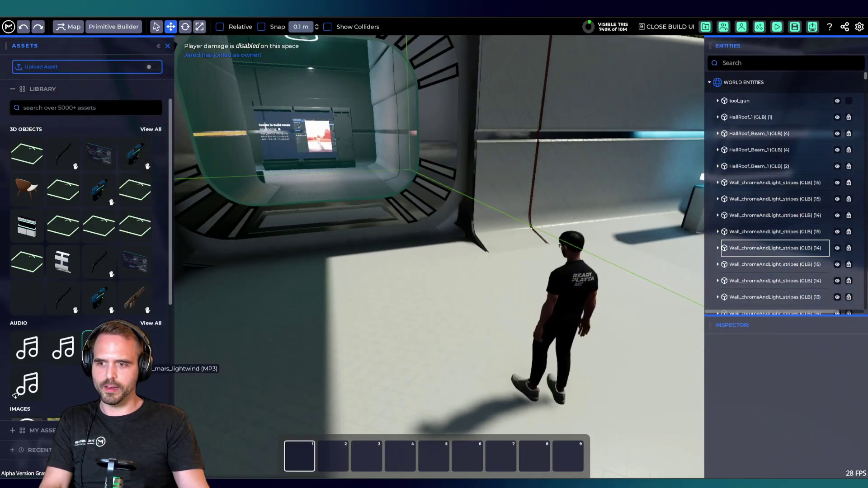
mouse_move(366, 484)
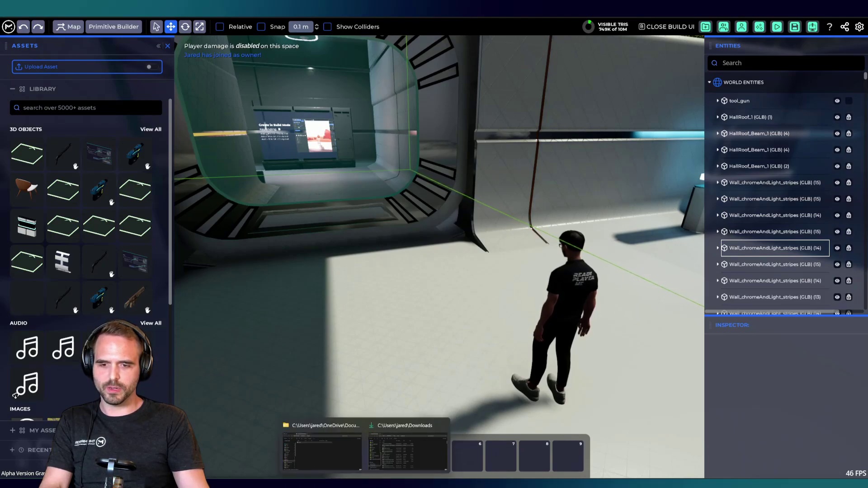
left_click(407, 452)
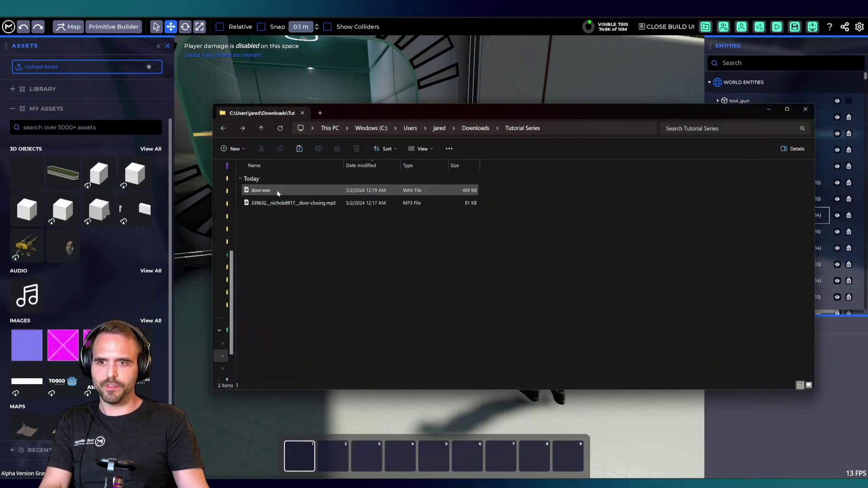
left_click(297, 191)
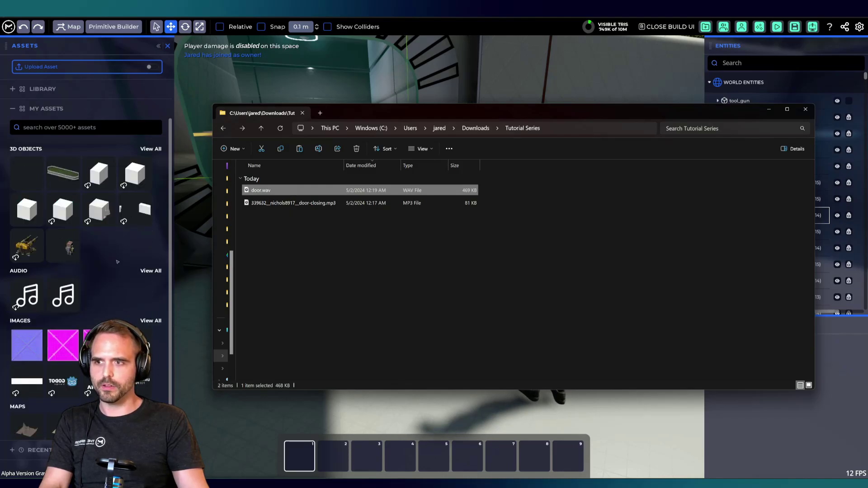
left_click(117, 262)
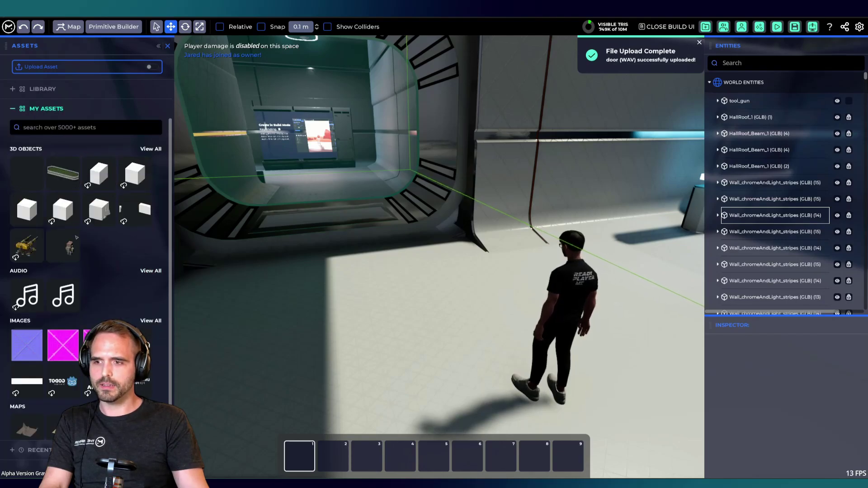
left_click(152, 271)
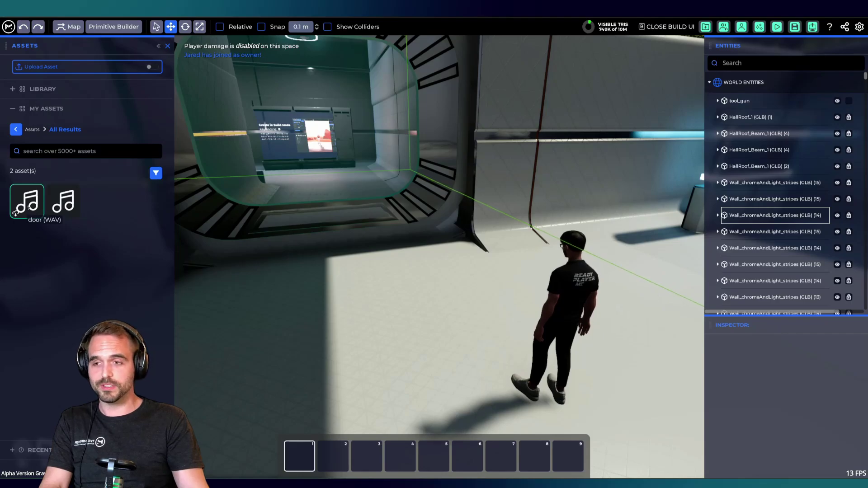
Place the door (WAV) asset on the floor in front of the hall door and review its audio properties
left_click_drag(15, 212, 463, 295)
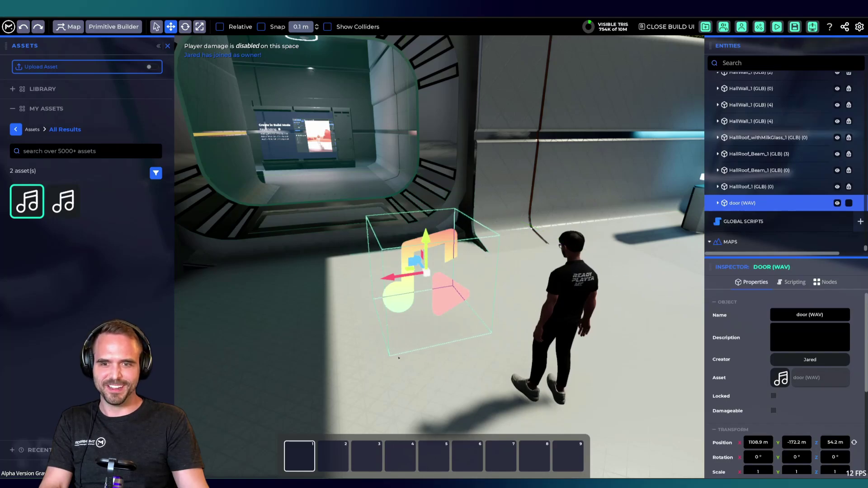
scroll(790, 385, "down", 3)
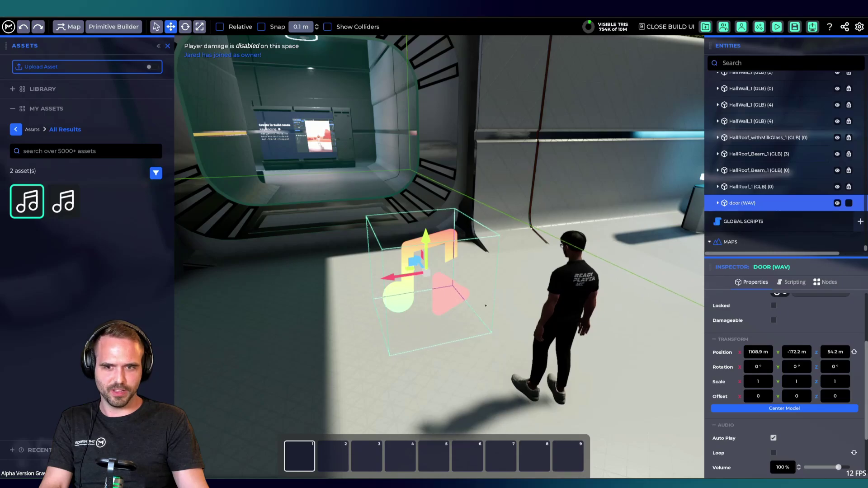
left_click(480, 270)
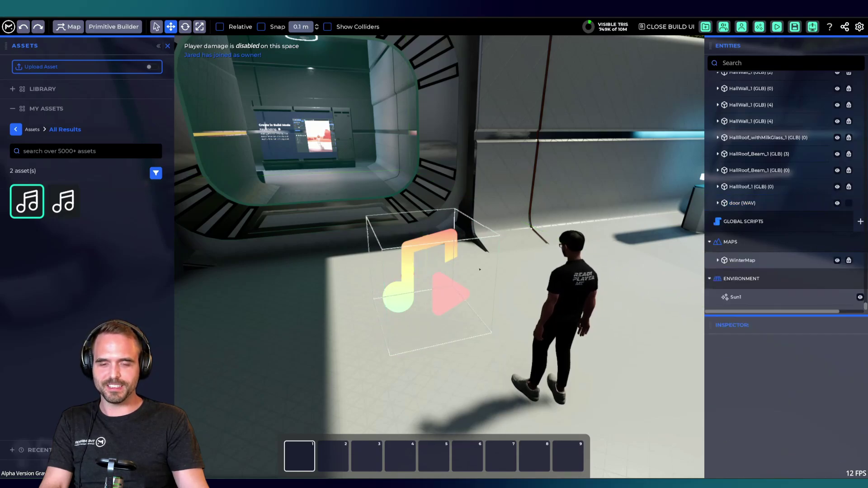
Delete the placed door (WAV) audio object from the space
right_click_drag(480, 269, 254, 294)
key("d")
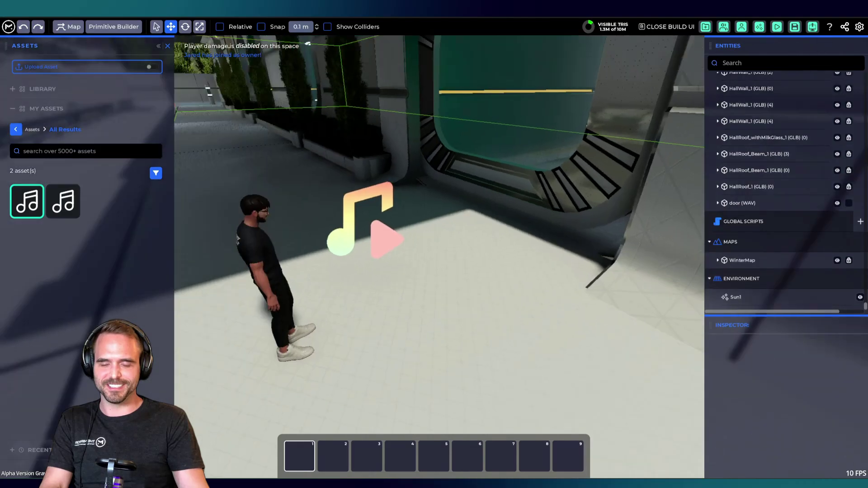
right_click_drag(642, 277, 461, 278)
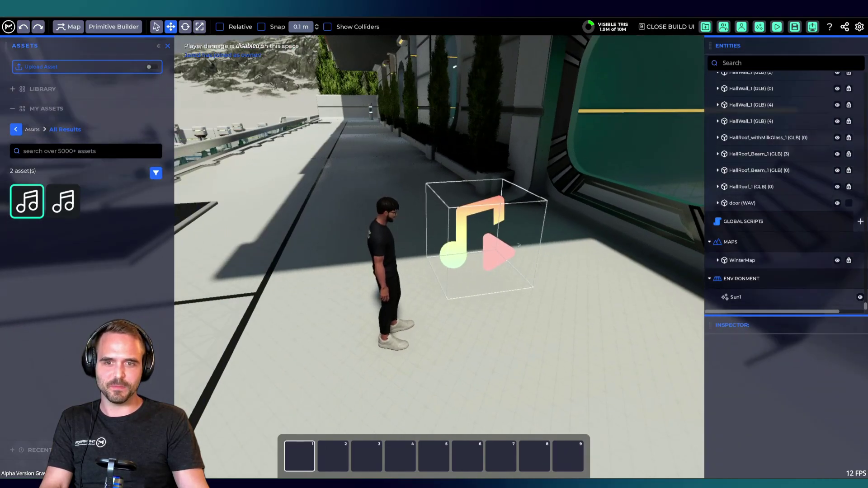
right_click_drag(519, 245, 510, 227)
left_click(458, 261)
key("Delete")
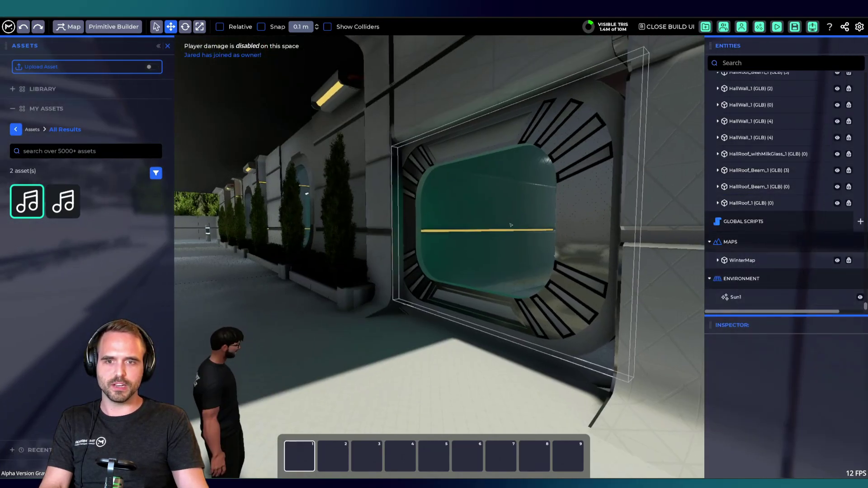
Open the New Script 2 script of Door_1 and enlarge the script editor
left_click(510, 226)
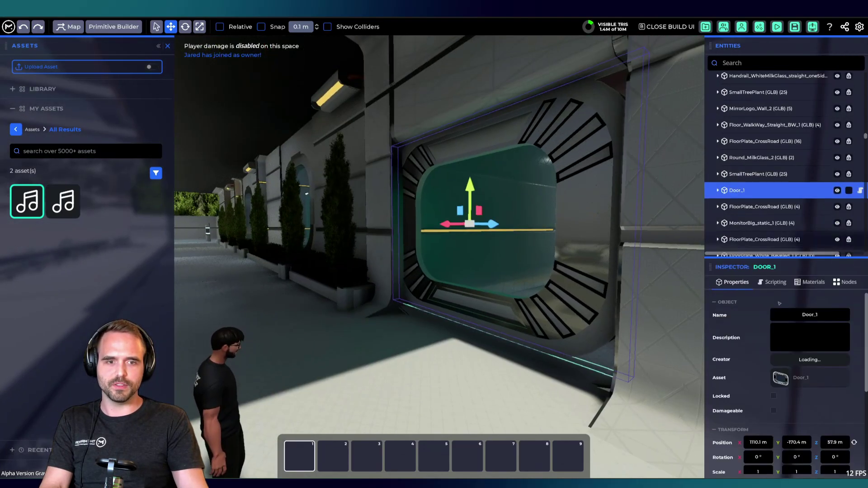
left_click(861, 190)
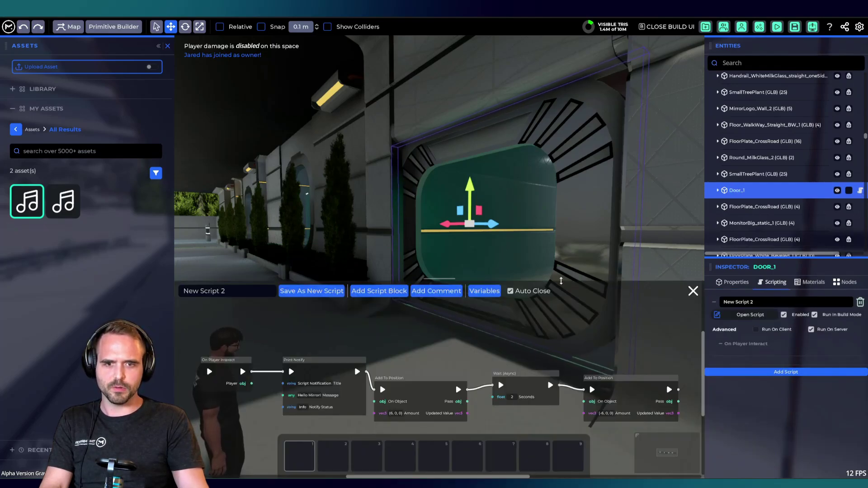
left_click_drag(562, 281, 561, 242)
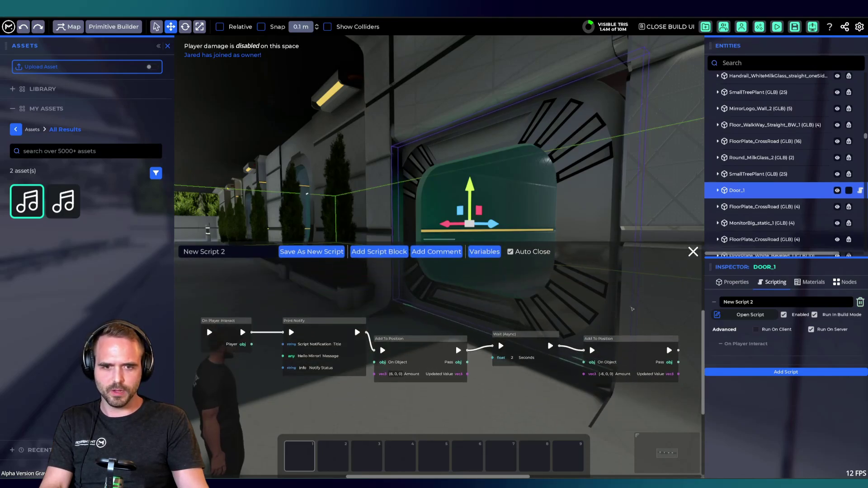
left_click_drag(633, 310, 407, 274)
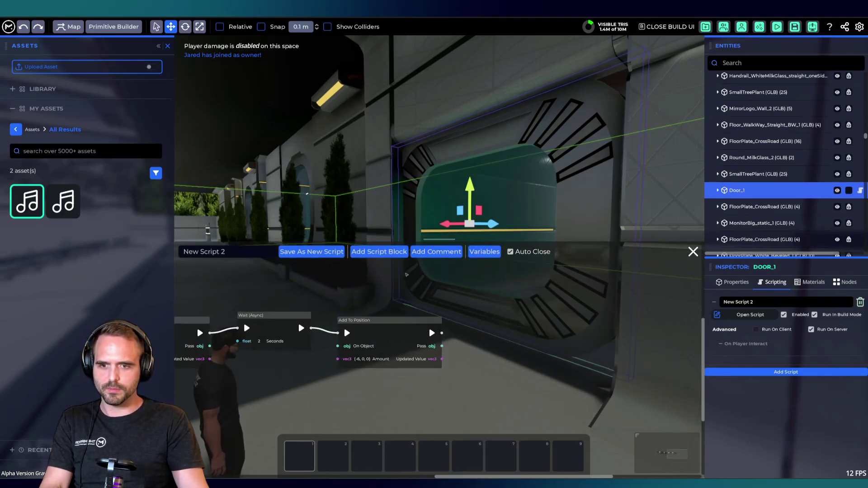
middle_click_drag(407, 275, 482, 250)
scroll(454, 302, "up", 2)
middle_click_drag(462, 364, 519, 381)
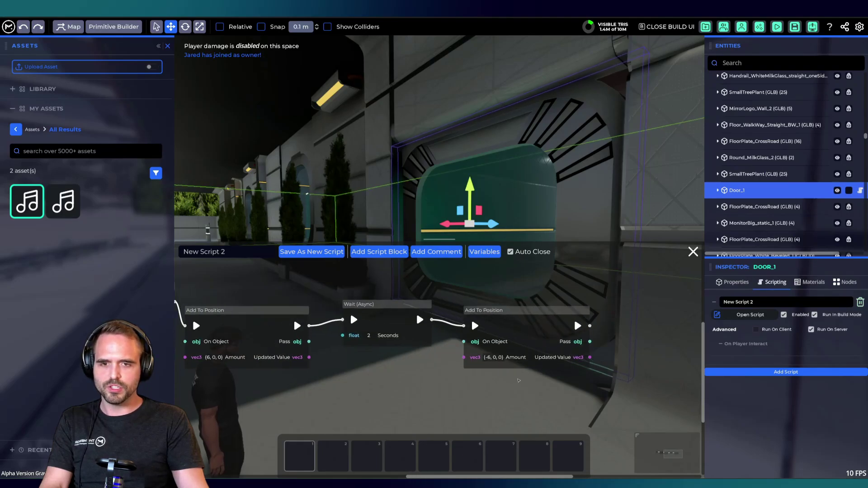
Add a Play Audio Clip block to the script and place it below the first Add To Position block
left_click(380, 251)
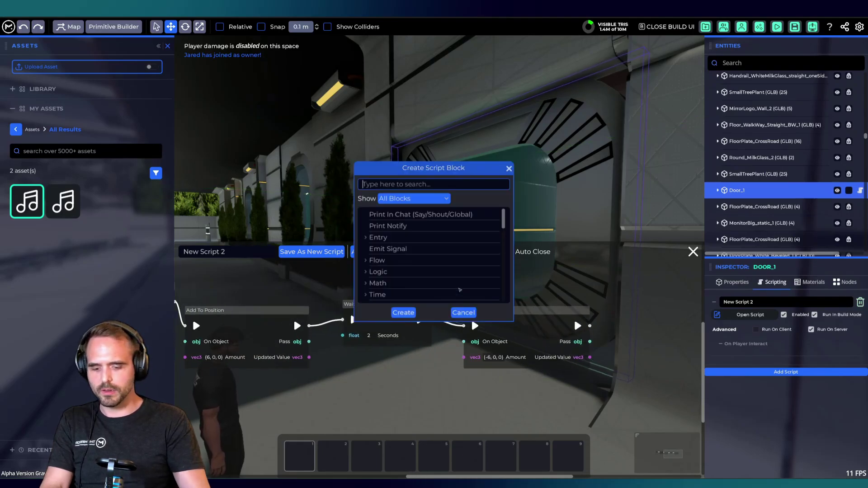
type("audio")
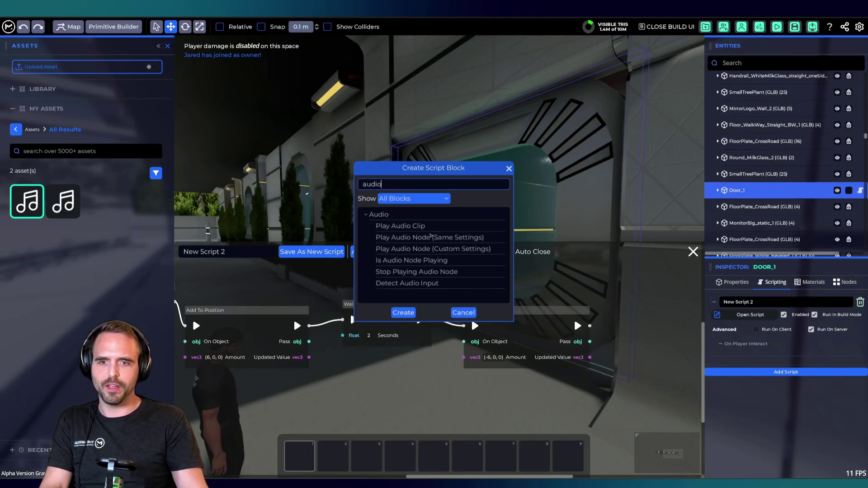
double_click(417, 227)
scroll(416, 403, "down", 2)
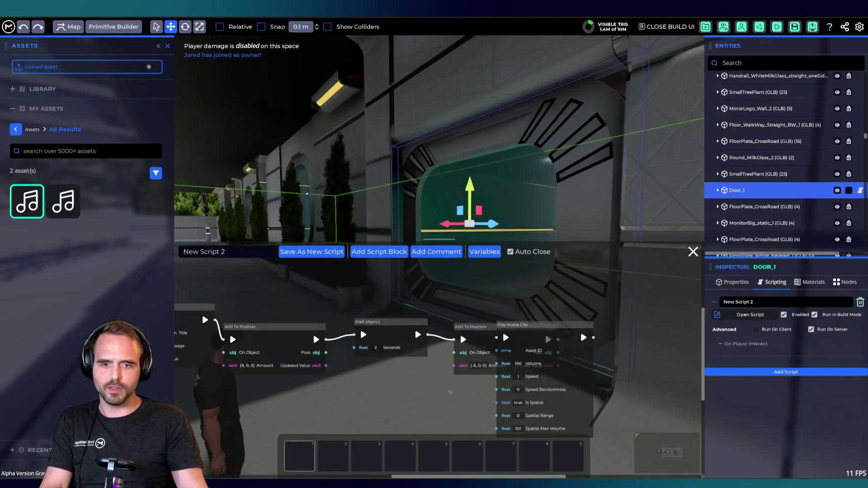
left_click_drag(536, 325, 297, 406)
middle_click_drag(361, 398, 478, 308)
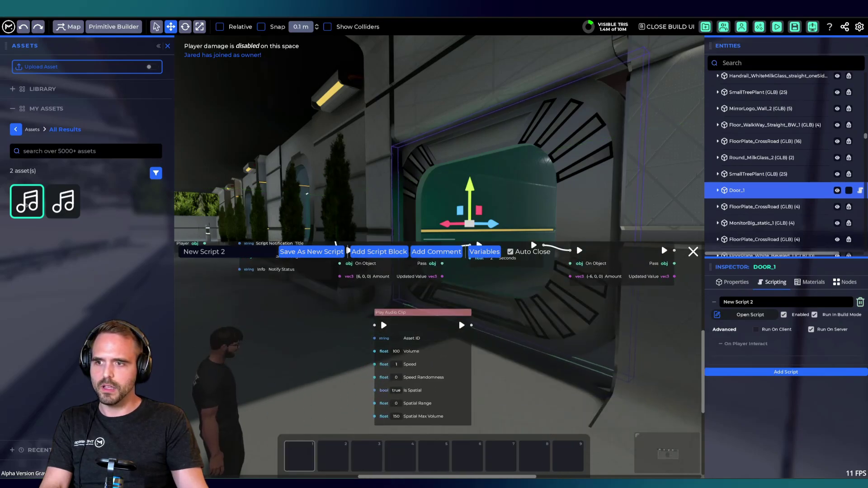
Copy the first audio asset's ID and enter it as the Asset ID of the Play Audio Clip block
right_click(31, 201)
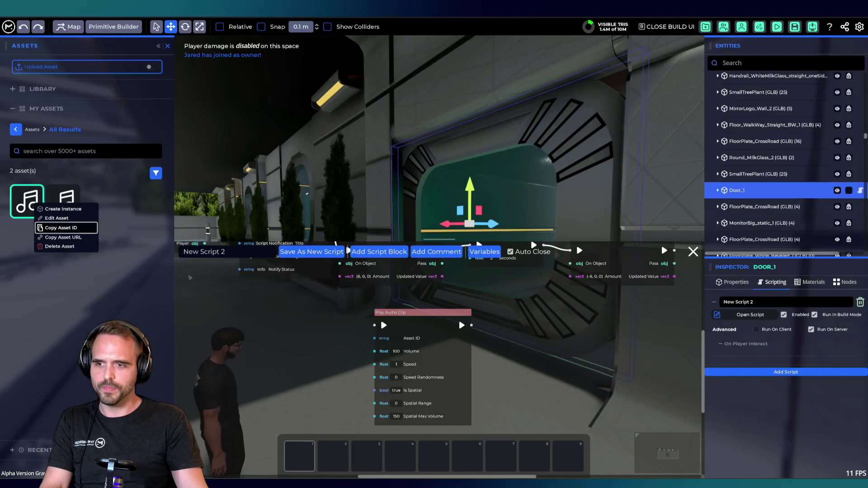
left_click(59, 228)
scroll(403, 342, "up", 3)
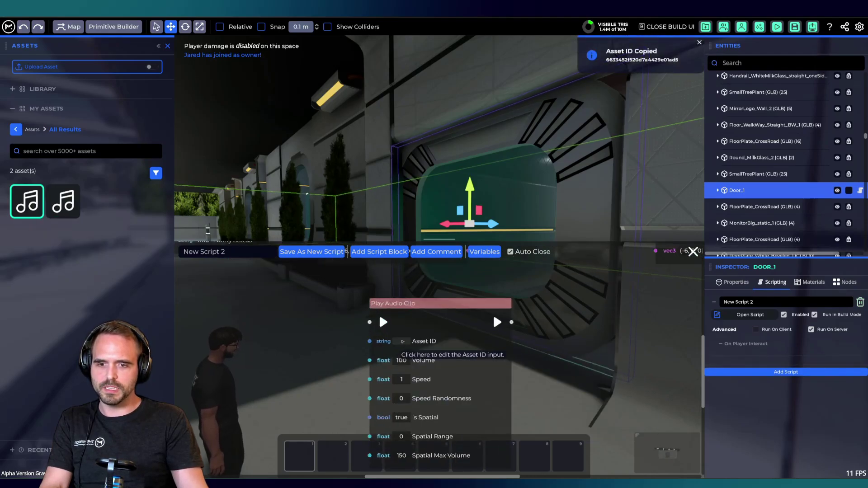
left_click(407, 342)
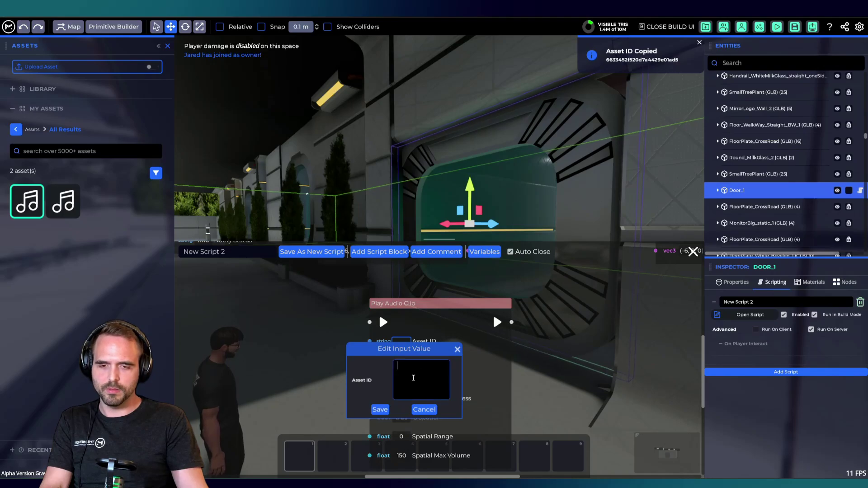
left_click(381, 409)
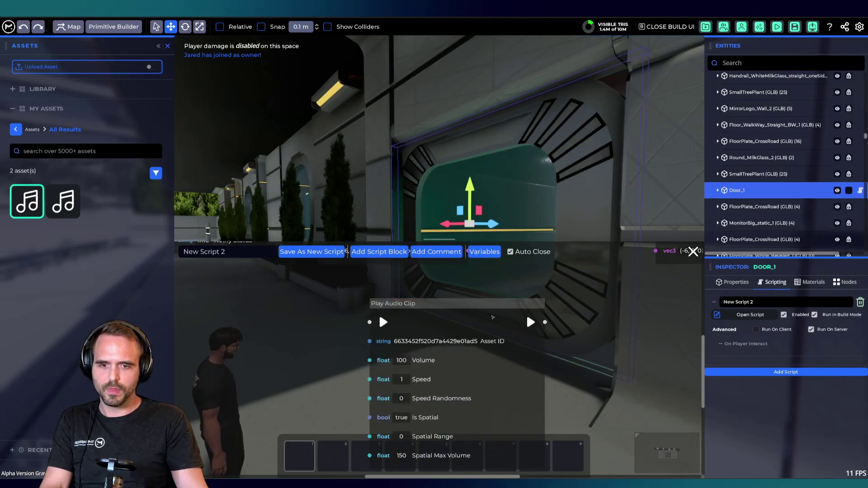
Replace the Print Notify block with the Play Audio Clip block, wiring it between the player interact block and the first Add To Position block
scroll(381, 342, "down", 5)
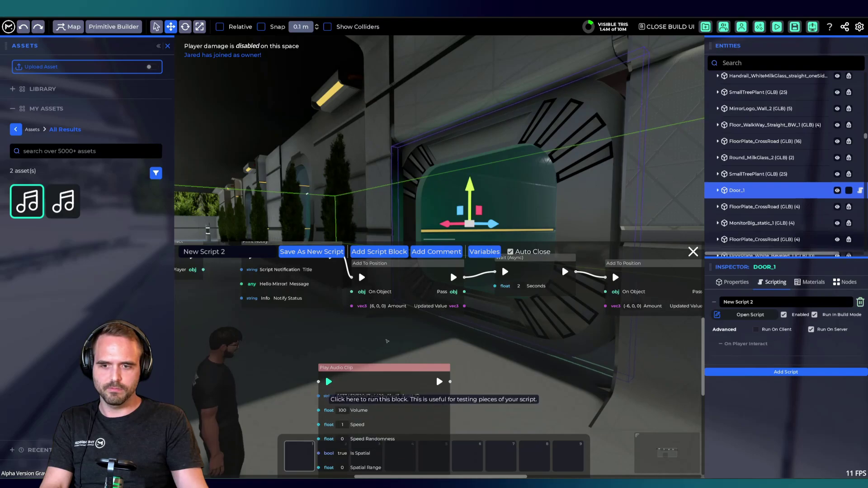
middle_click_drag(418, 345, 420, 385)
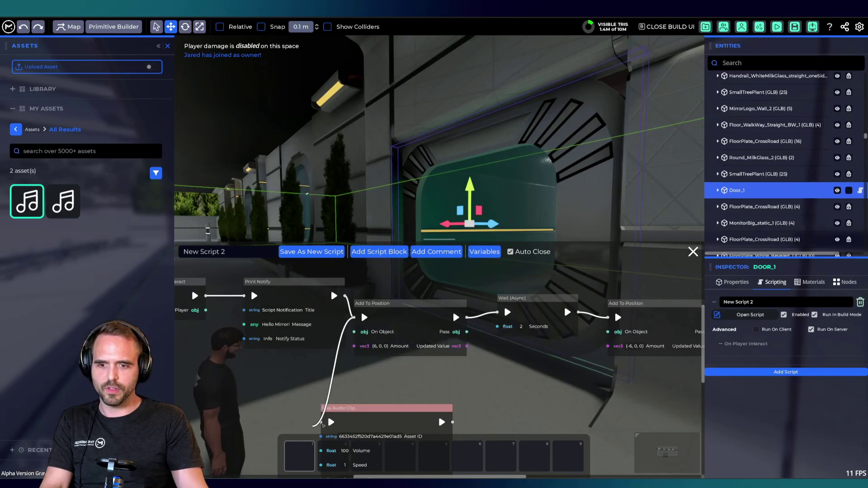
left_click_drag(322, 425, 322, 423)
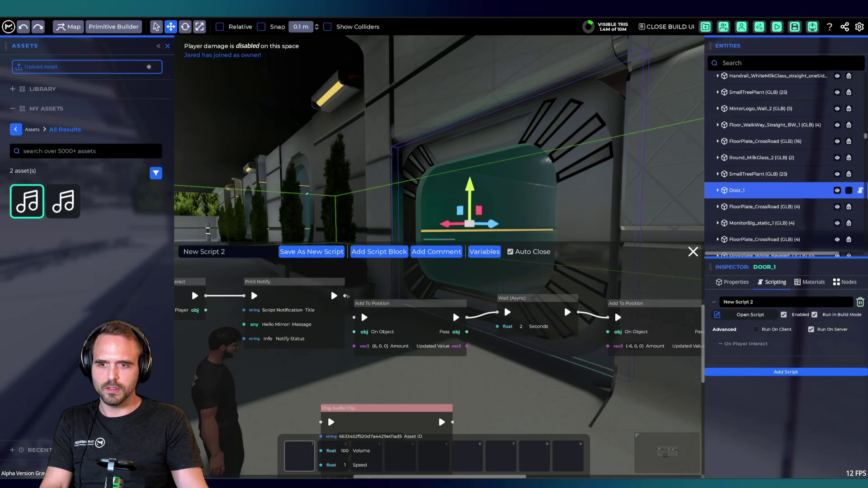
left_click_drag(345, 296, 320, 430)
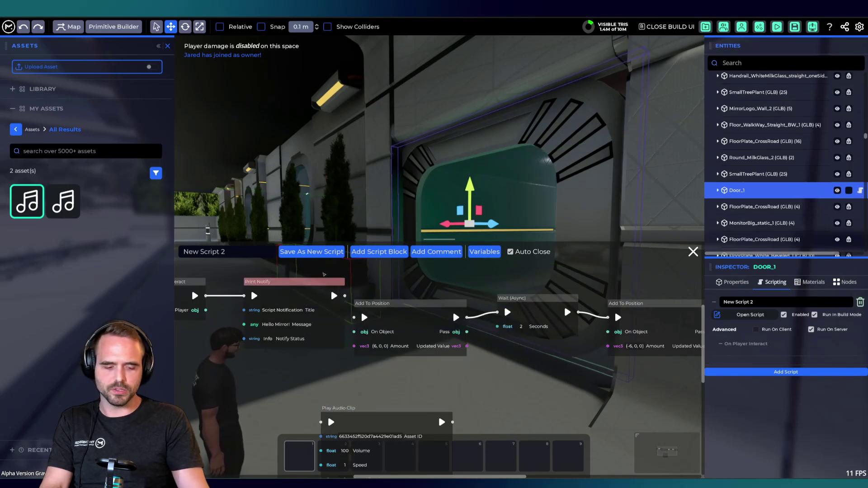
key("Delete")
left_click_drag(384, 409, 308, 333)
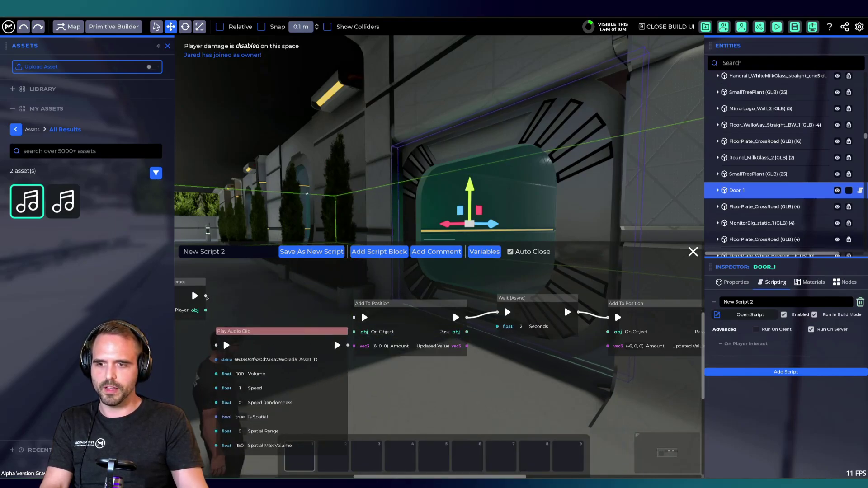
left_click_drag(207, 296, 216, 345)
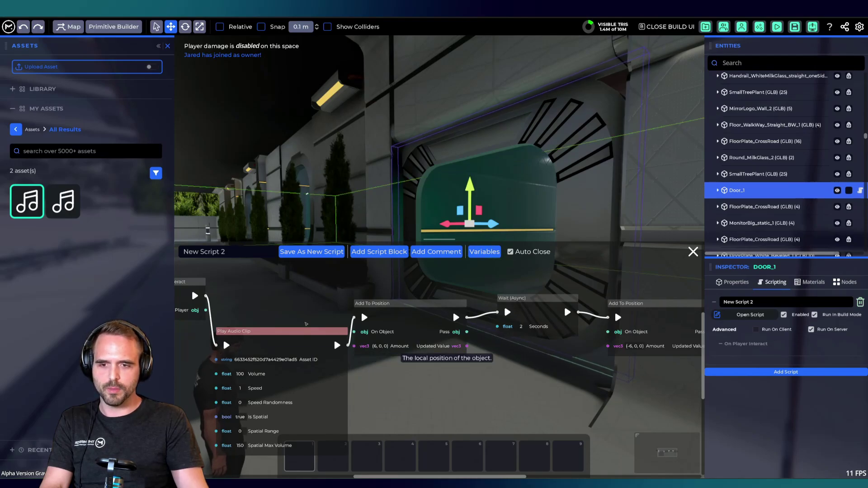
Duplicate the Play Audio Clip block and connect the copy after the final Add To Position block
key("ctrl+d")
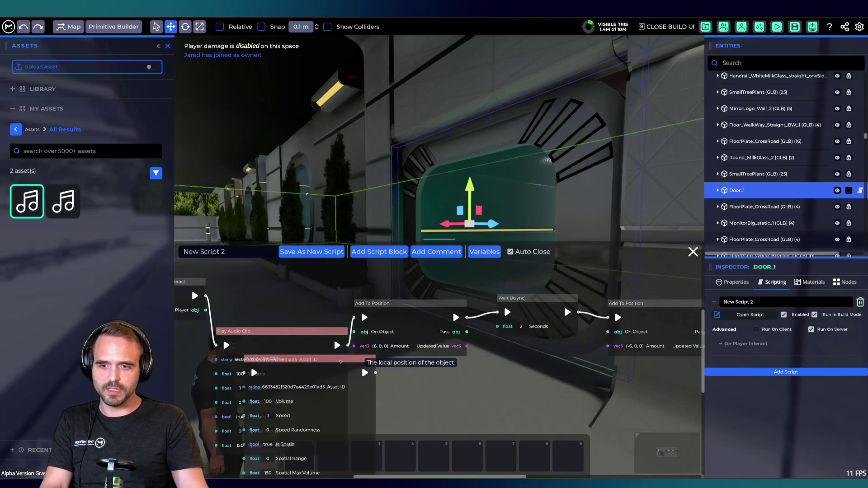
left_click(450, 382)
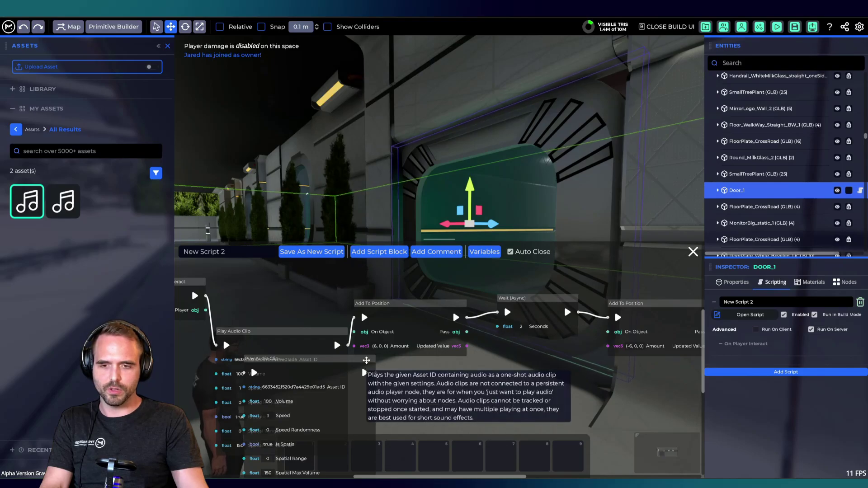
left_click_drag(354, 358, 656, 379)
middle_click_drag(573, 372, 358, 359)
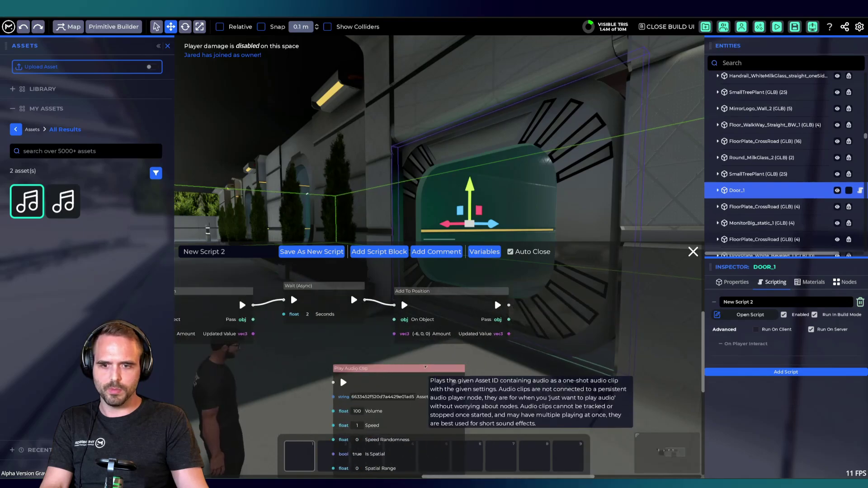
left_click_drag(409, 369, 620, 312)
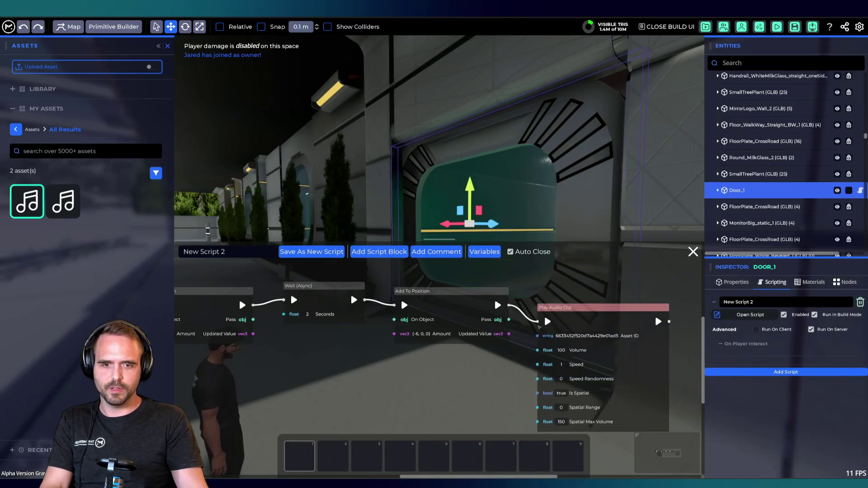
Leave build mode and interact with the hall door from outside to test its movement and sound
left_click(362, 195)
key("b")
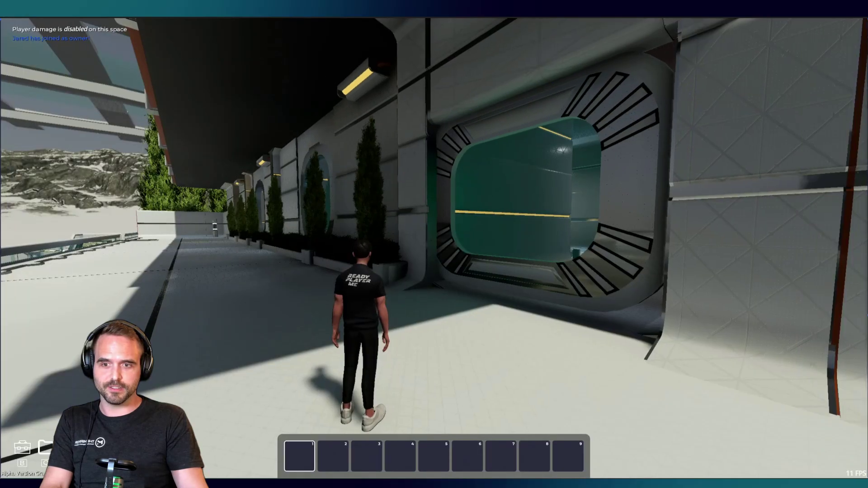
key("w")
key("e")
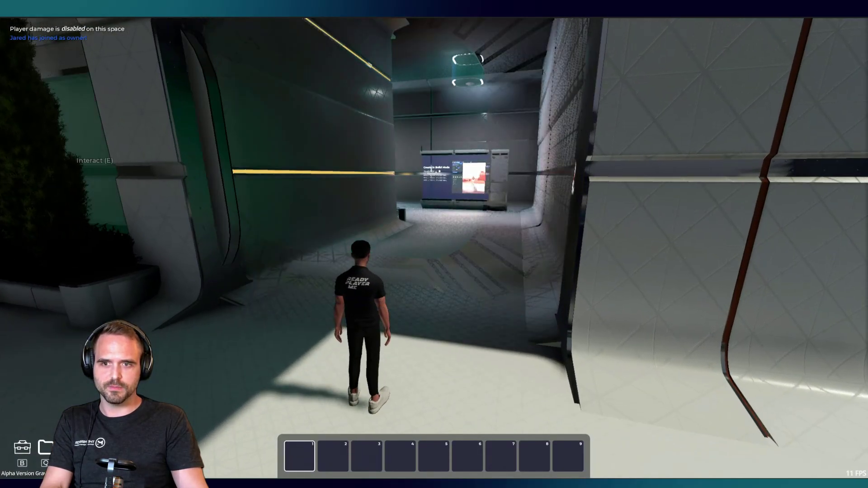
key("w")
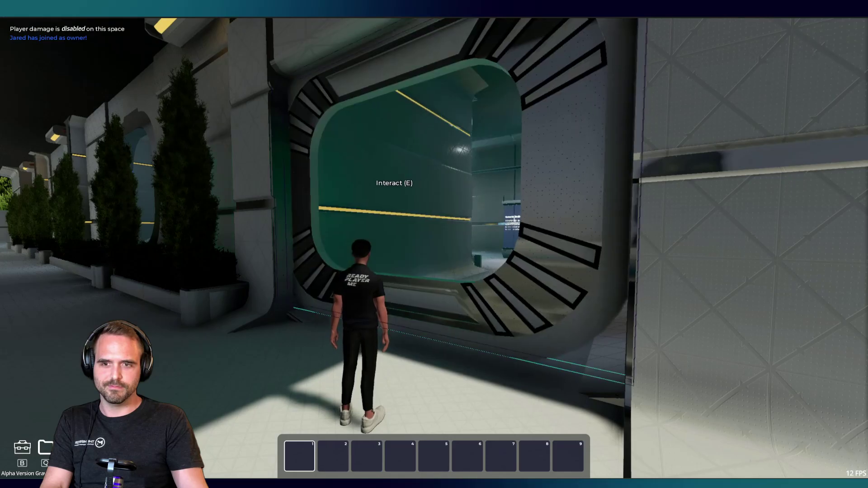
key("s")
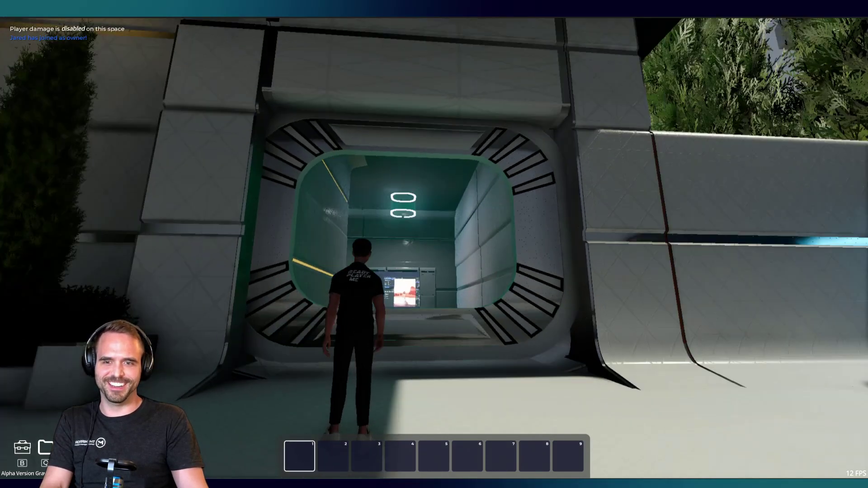
Walk through the door into the hall, trigger it from inside, and go back out to the platform
key("w")
key("w")
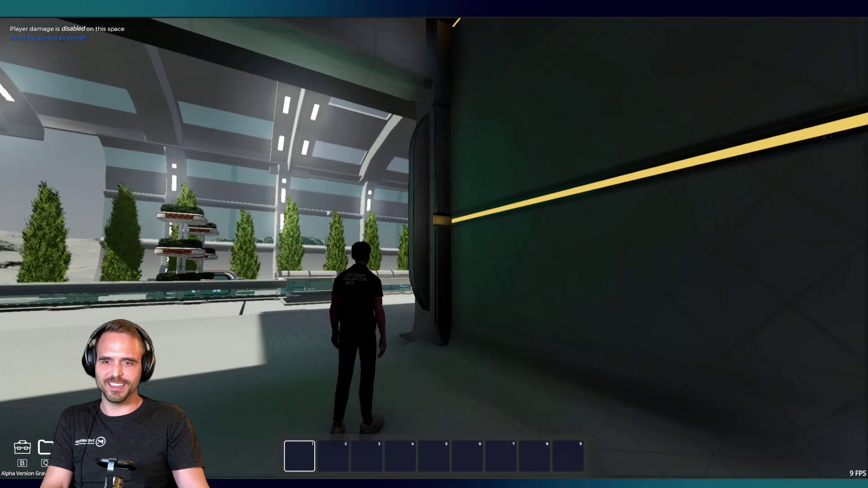
key("w")
key("e")
key("w")
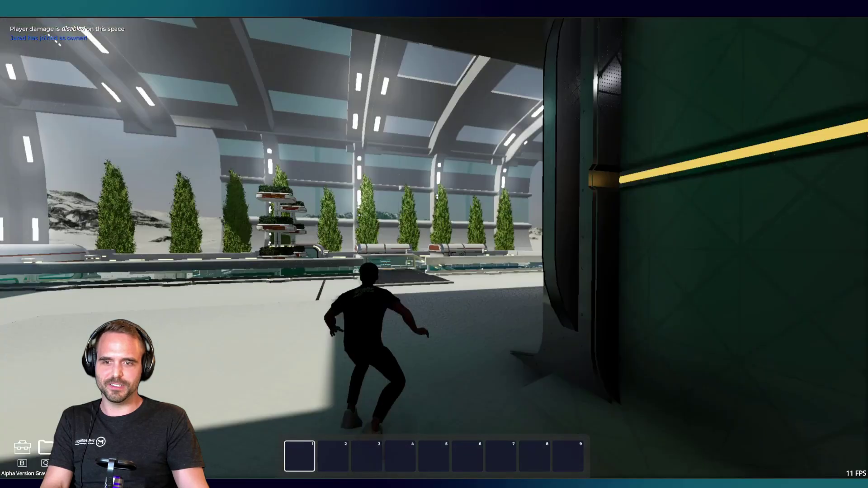
key("w")
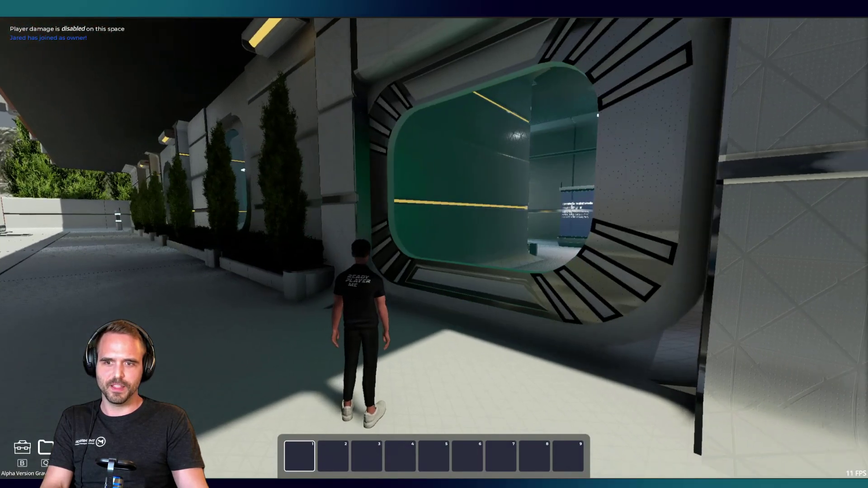
Test the door again by passing through it in both directions
key("w")
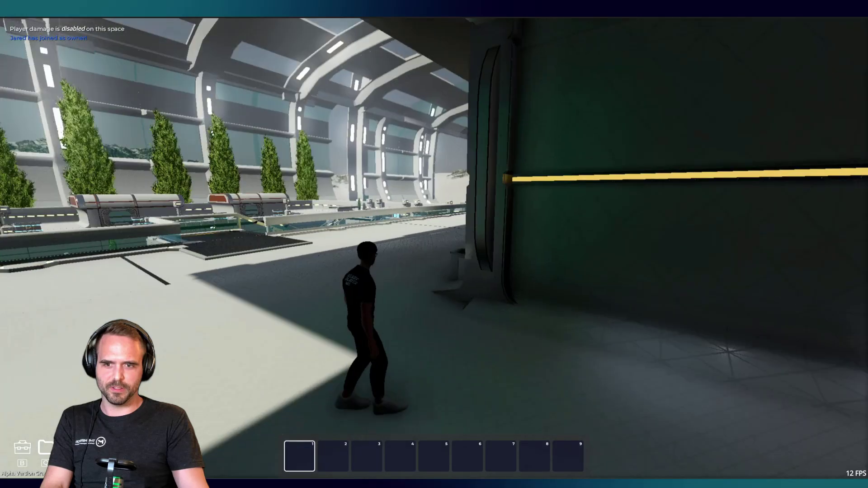
key("s")
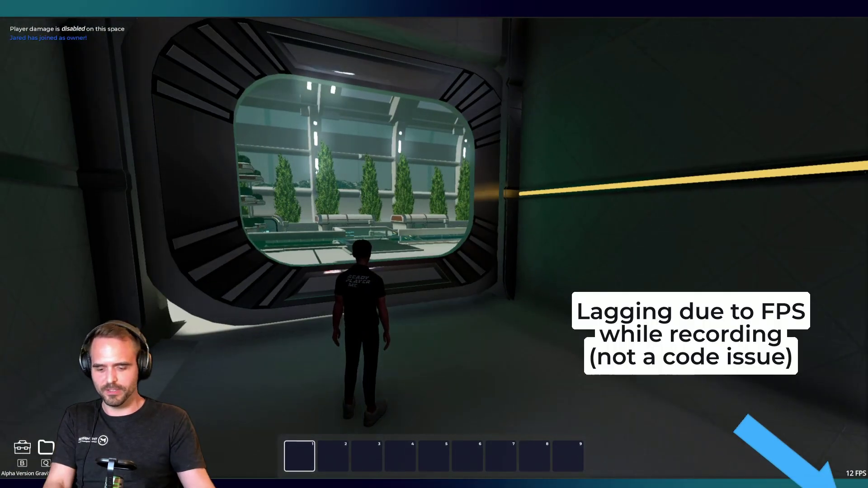
key("w")
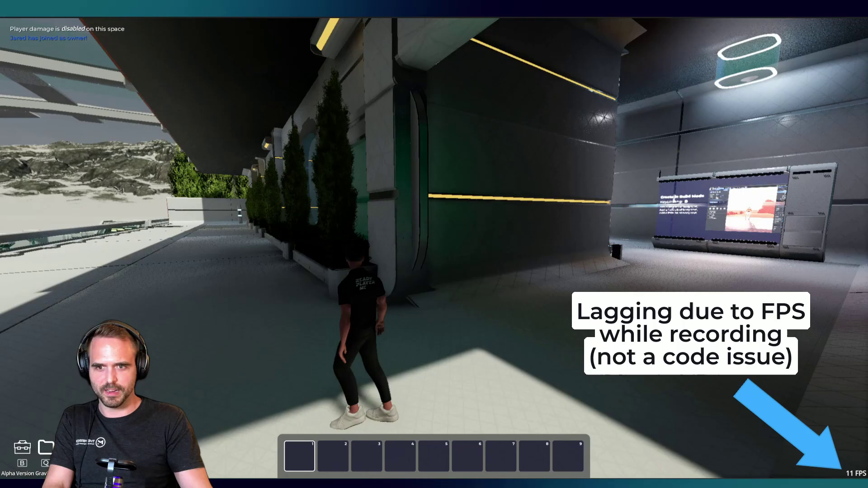
key("w")
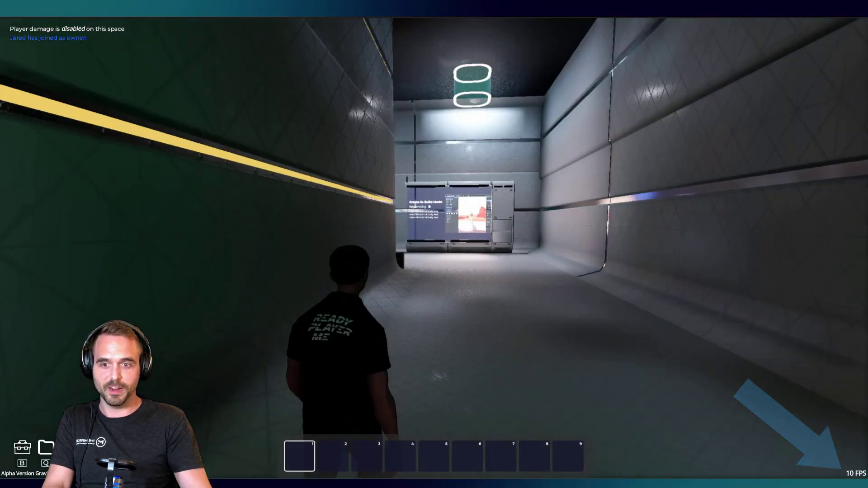
key("w")
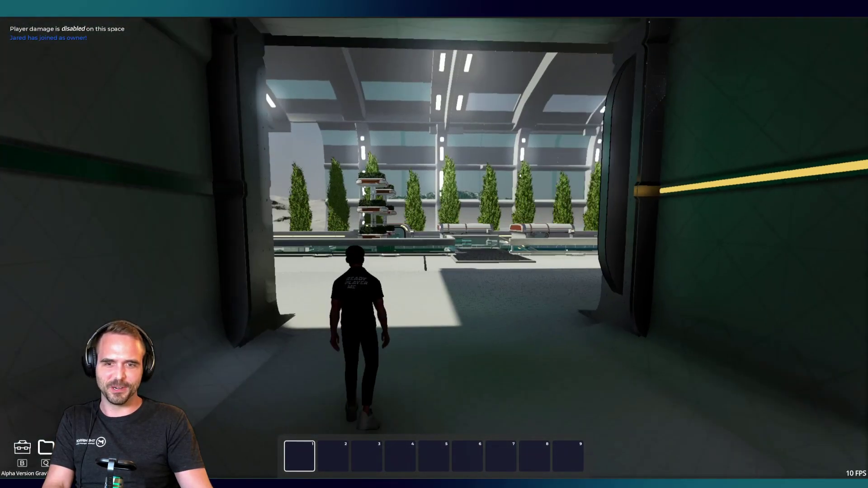
key("w")
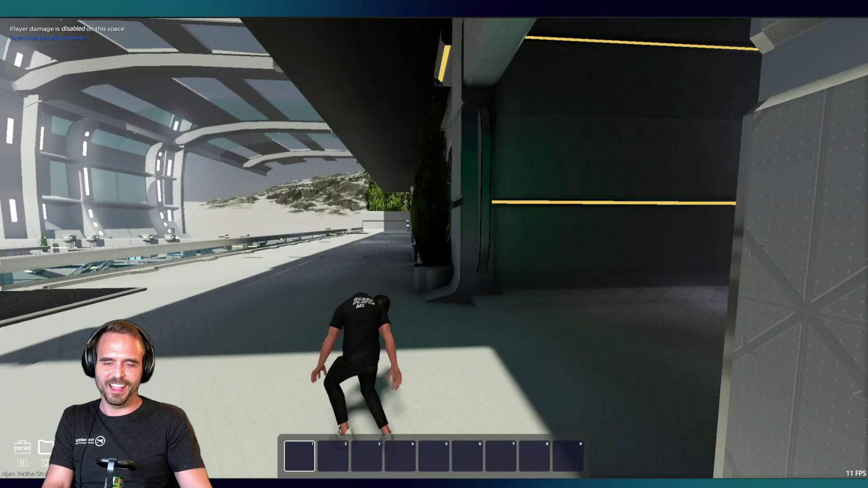
Walk out onto the platform, return to the hall door, and go inside again
key("w")
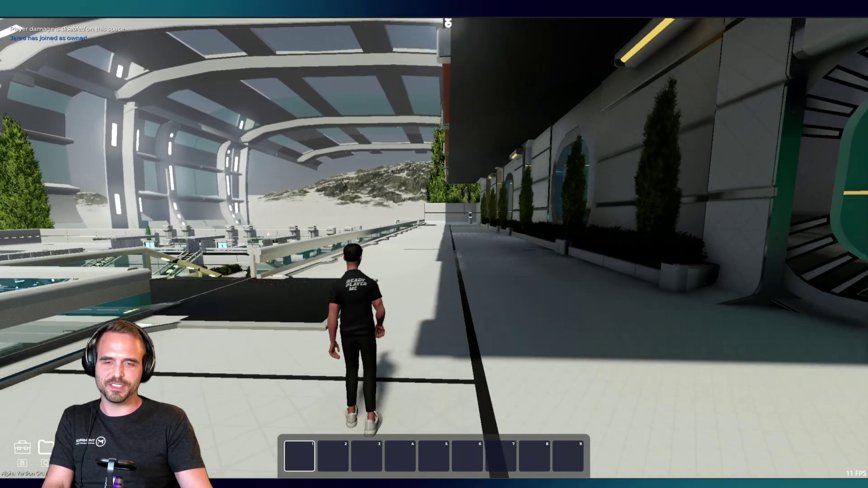
key("w")
key("d")
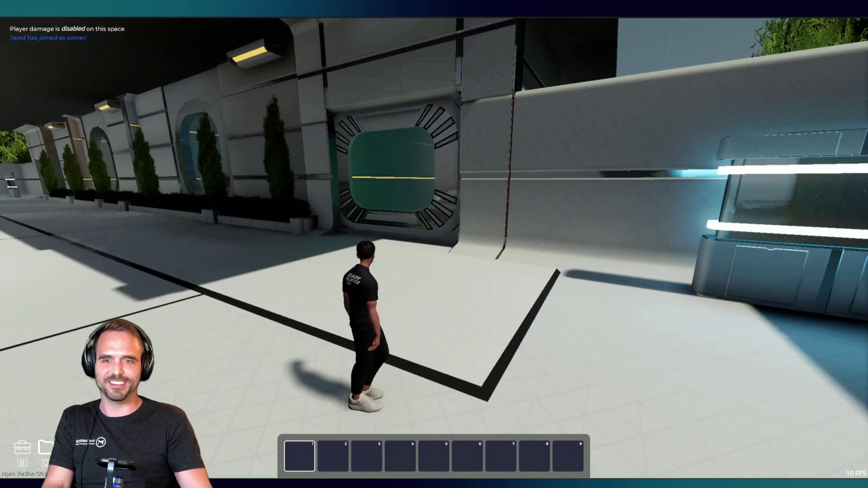
key("w")
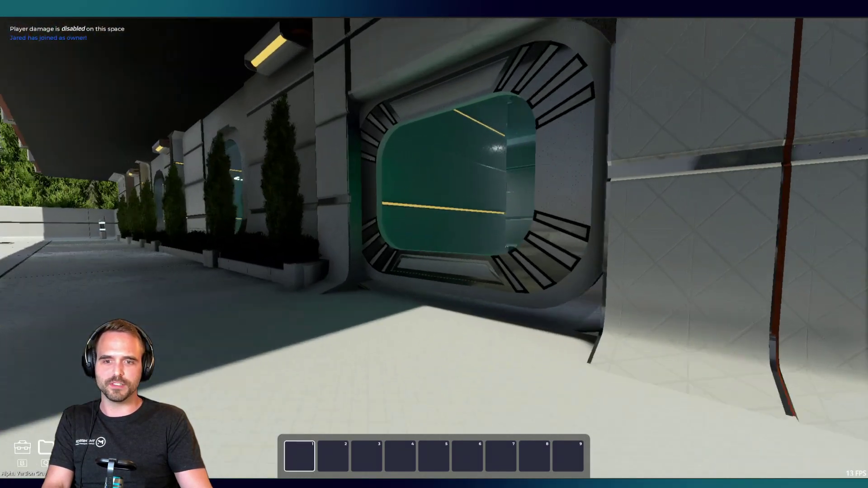
key("w")
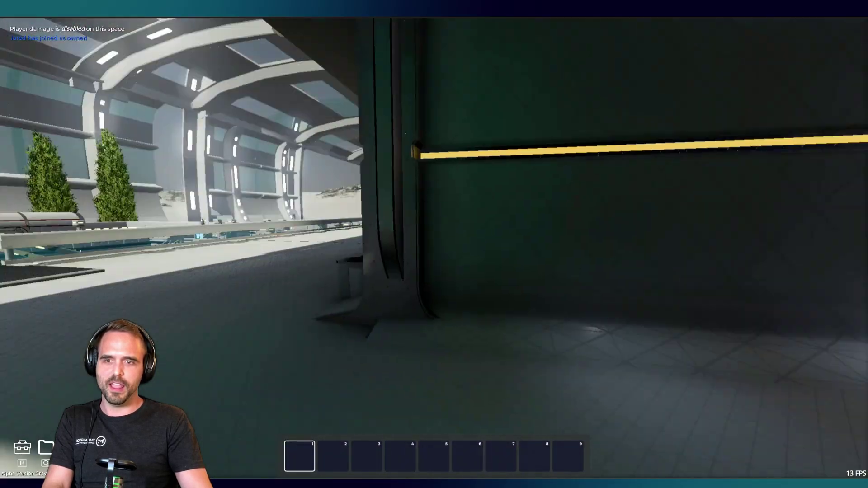
Trigger the door repeatedly from inside and outside in first-person view to check its opening and closing sounds
key("e")
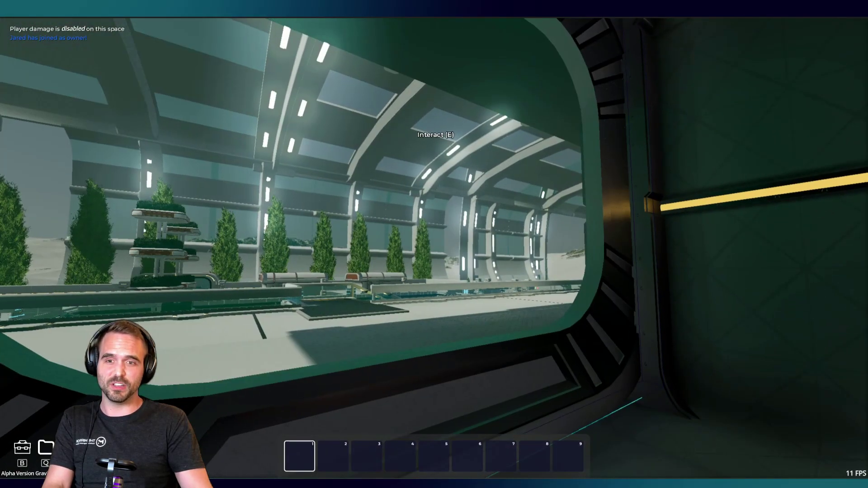
key("e")
key("a")
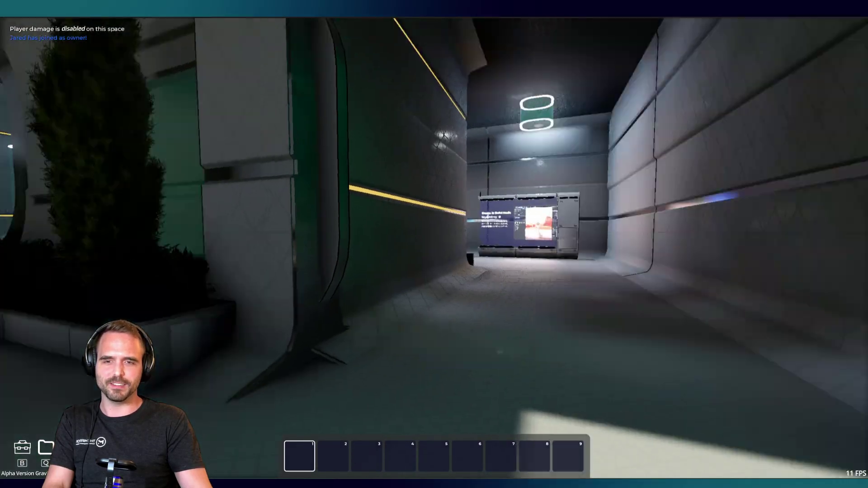
key("e")
key("w")
key("s")
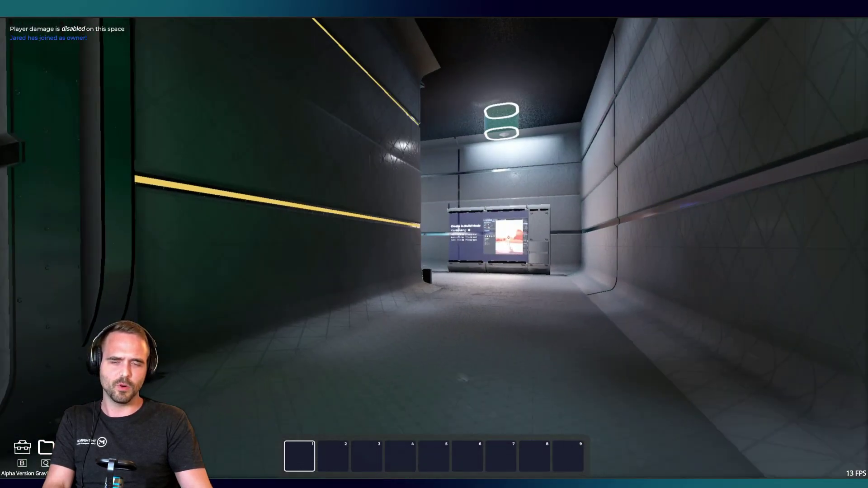
key("s")
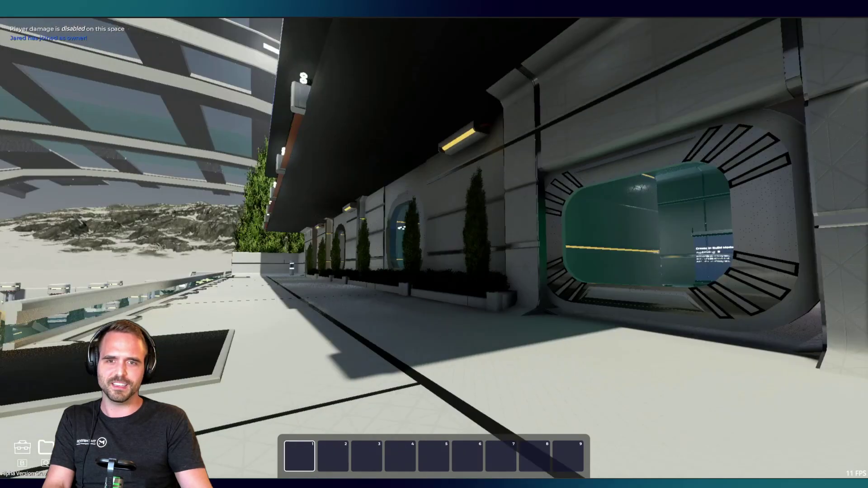
key("d")
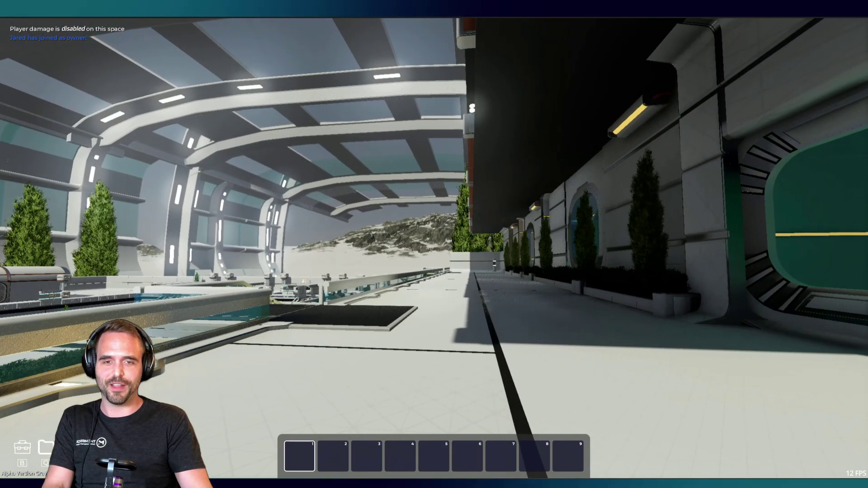